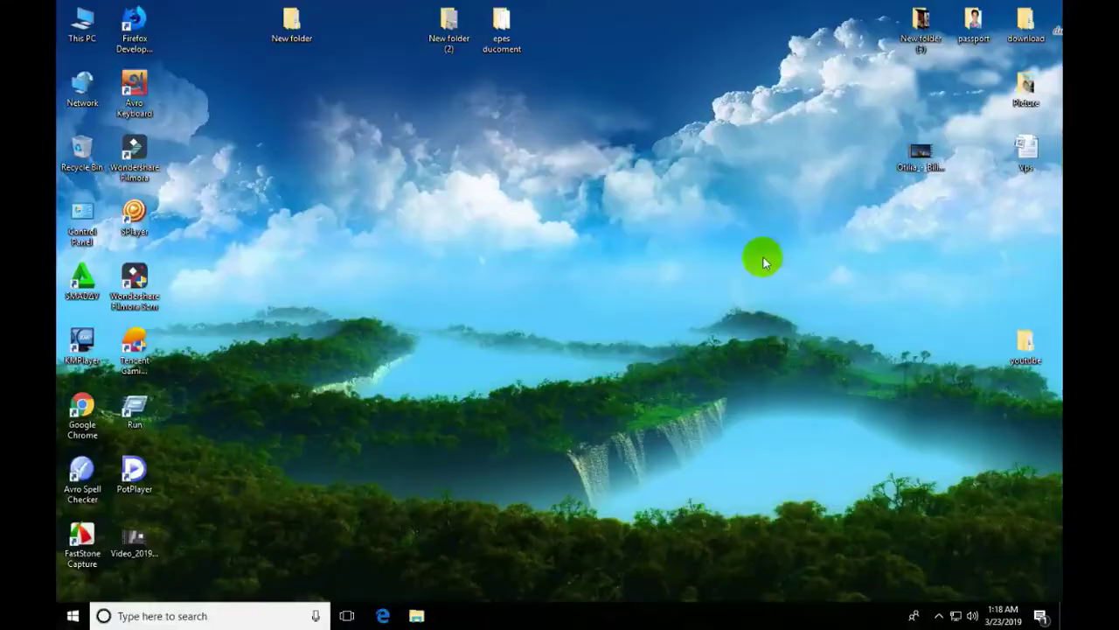
Launch Microsoft Access 2007 by searching 'acc' from the Windows taskbar.
left_click(181, 615)
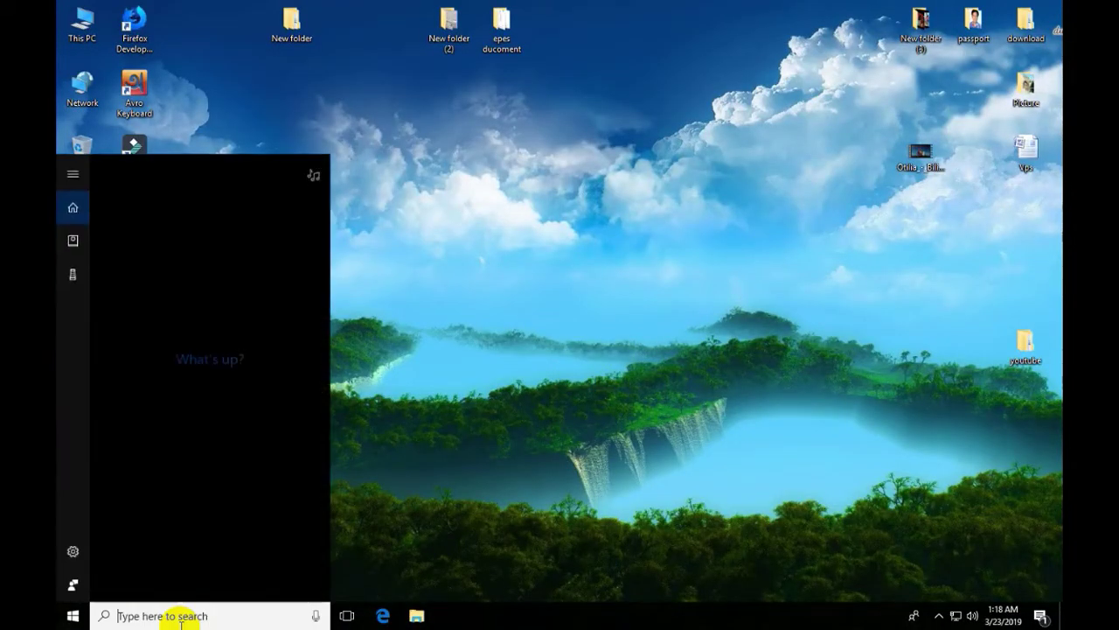
type("acc")
key("Return")
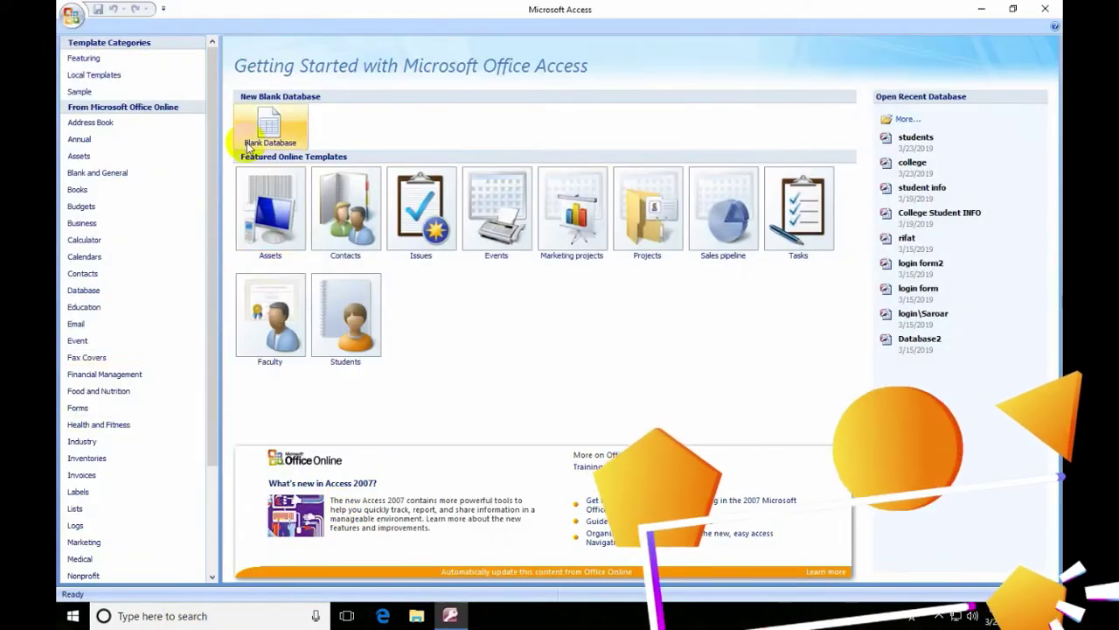
Create a blank database named students1, declining to replace the existing students file.
left_click(254, 140)
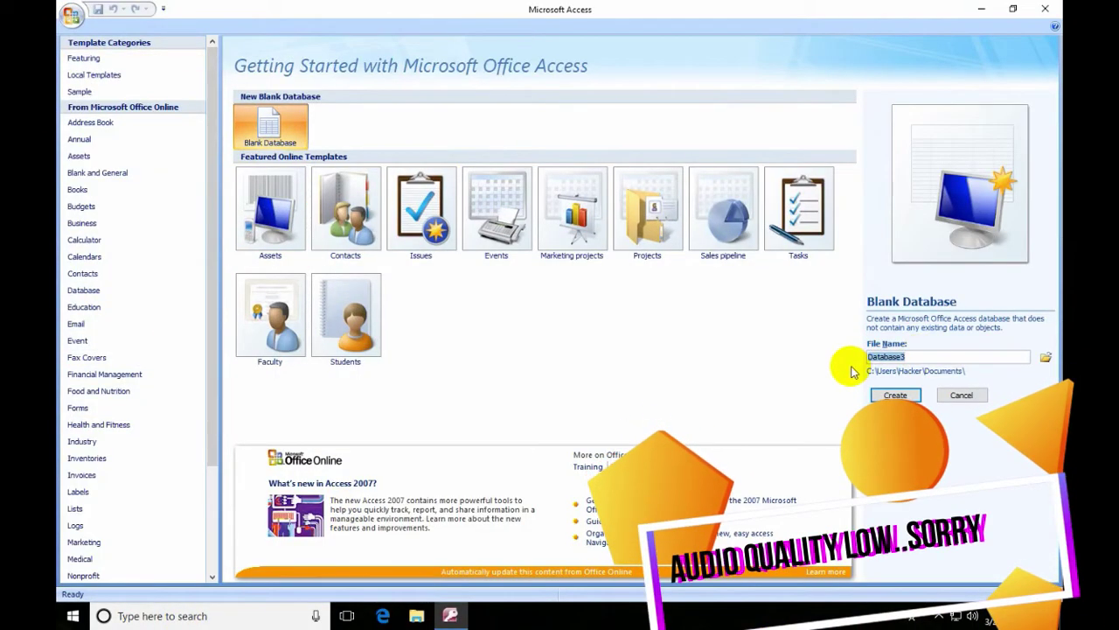
key("BackSpace")
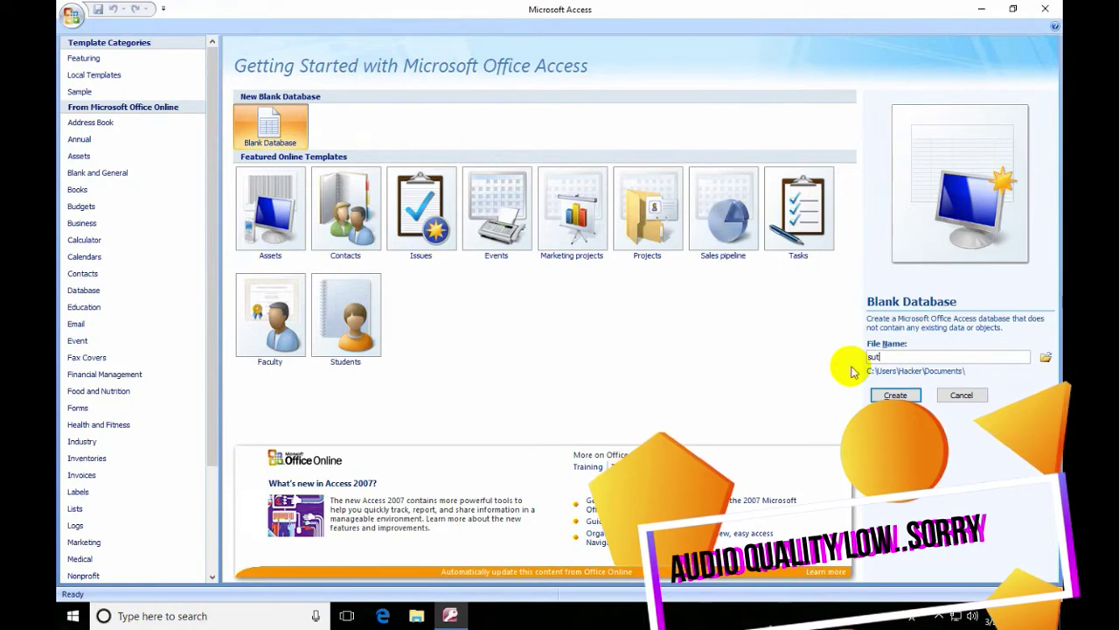
type("tudents")
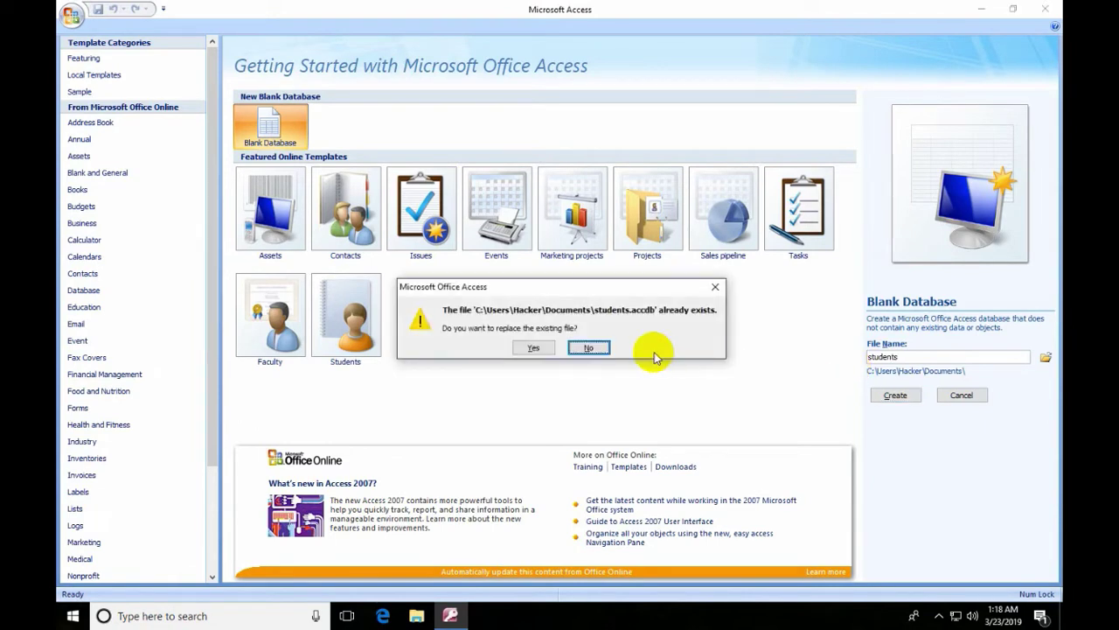
left_click(725, 276)
left_click(904, 355)
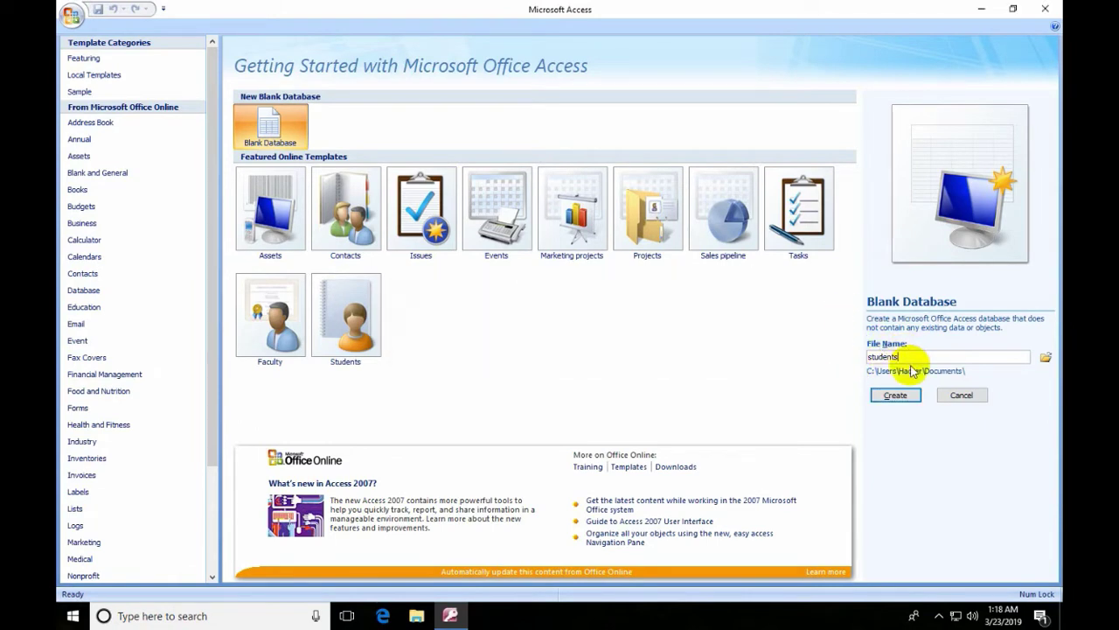
key("Return")
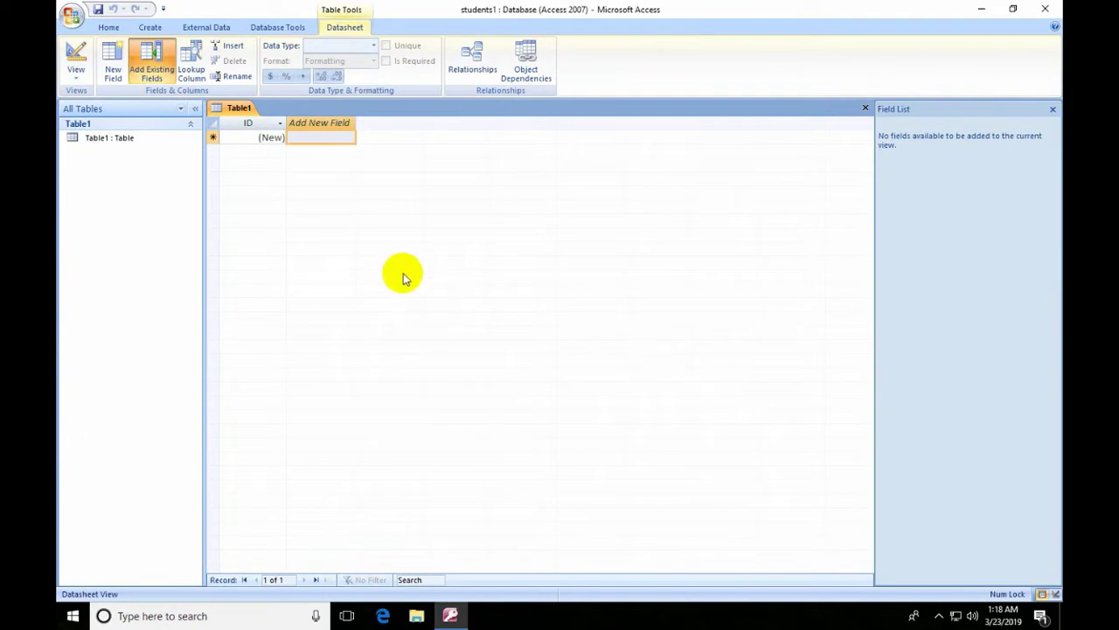
Switch Table1 to Design view, saving it as Table1, and check sl_no is AutoNumber.
right_click(232, 109)
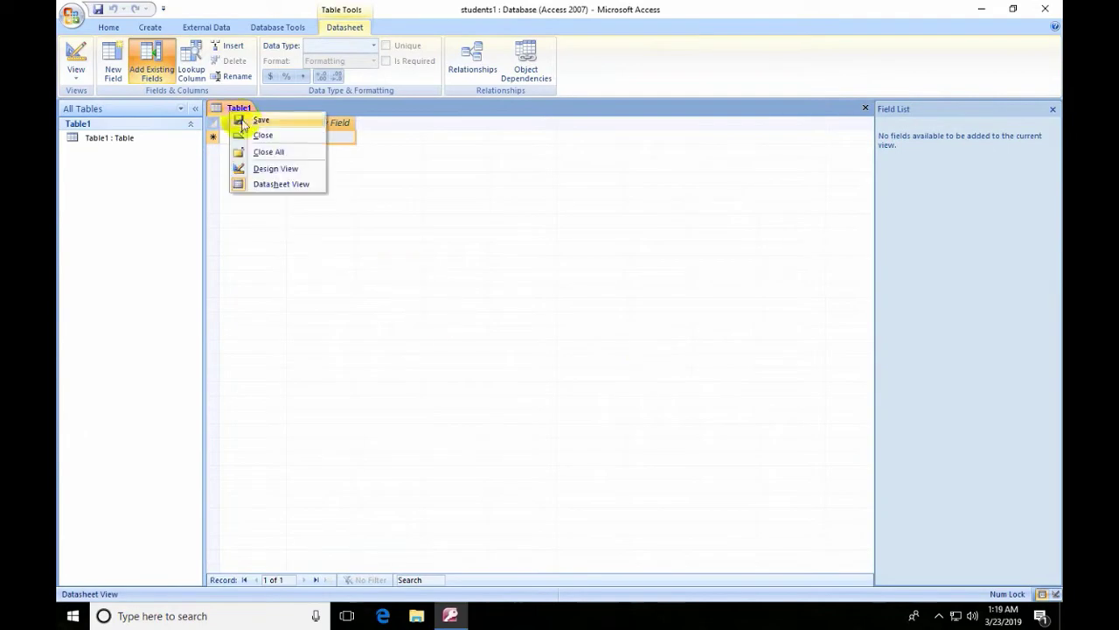
left_click(249, 177)
left_click(564, 236)
type("sl_no")
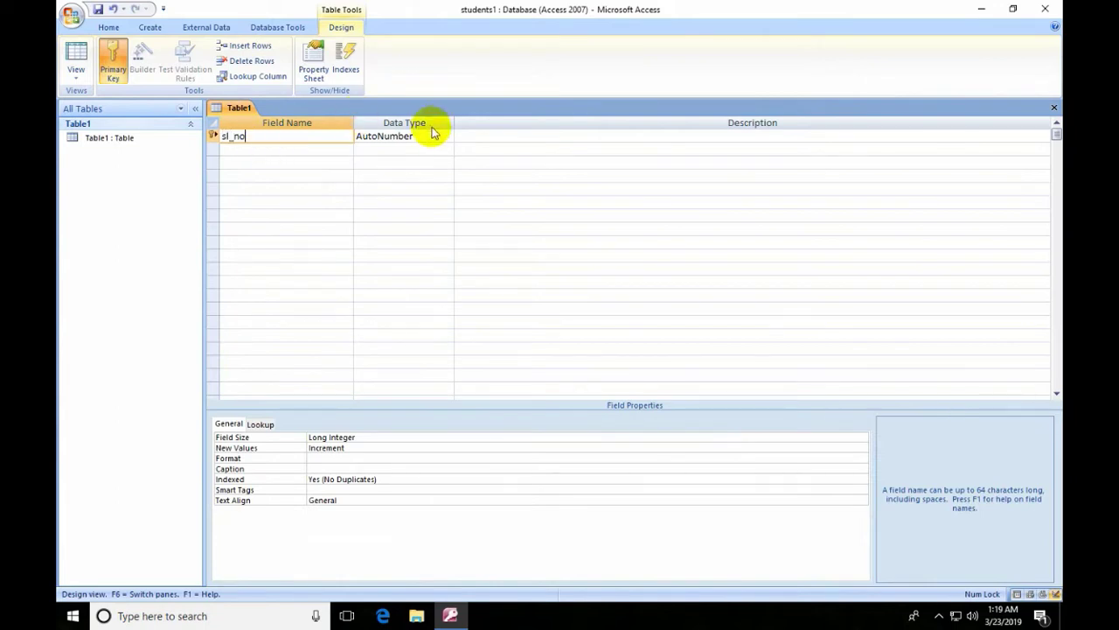
left_click(432, 135)
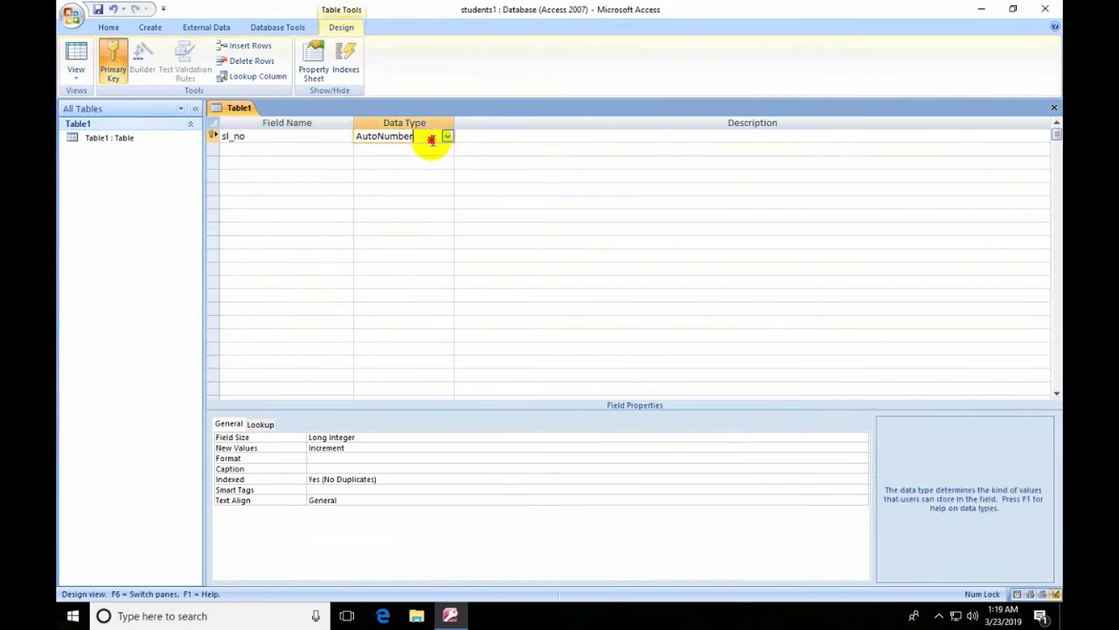
Add the Text fields name and fname, dismissing the reserved-word warning for name.
left_click(250, 149)
type("name")
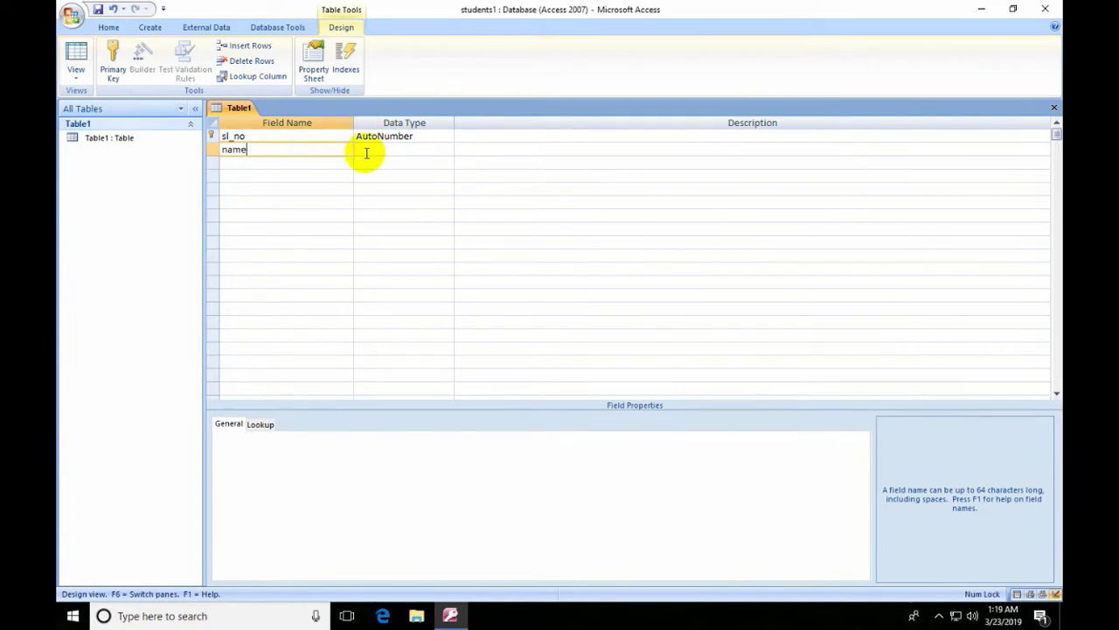
left_click(367, 153)
left_click(507, 349)
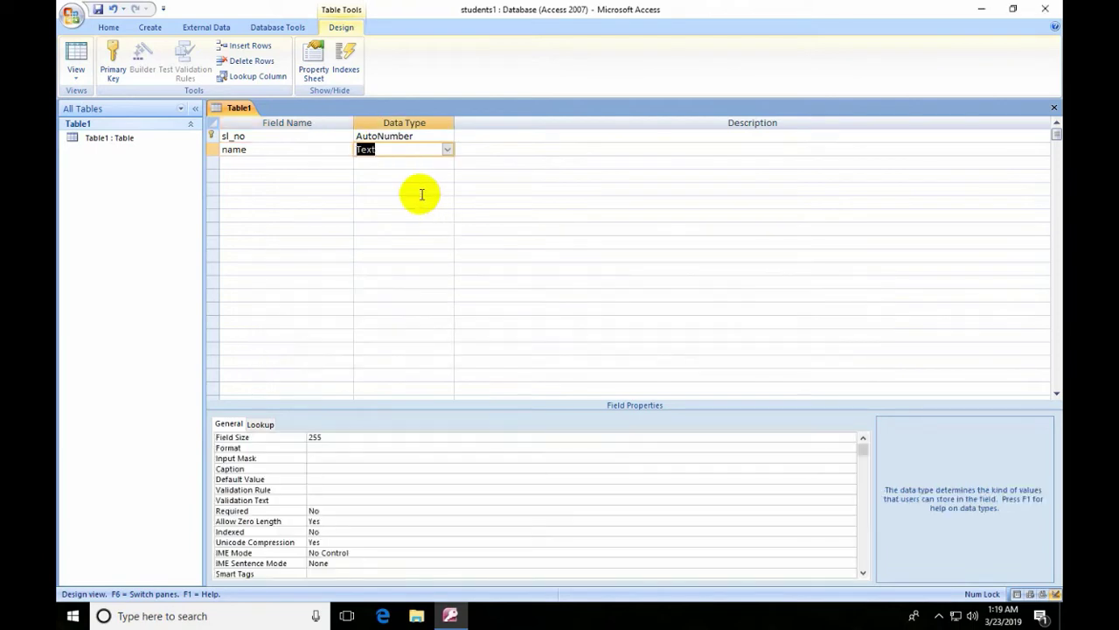
left_click(269, 161)
type("fname")
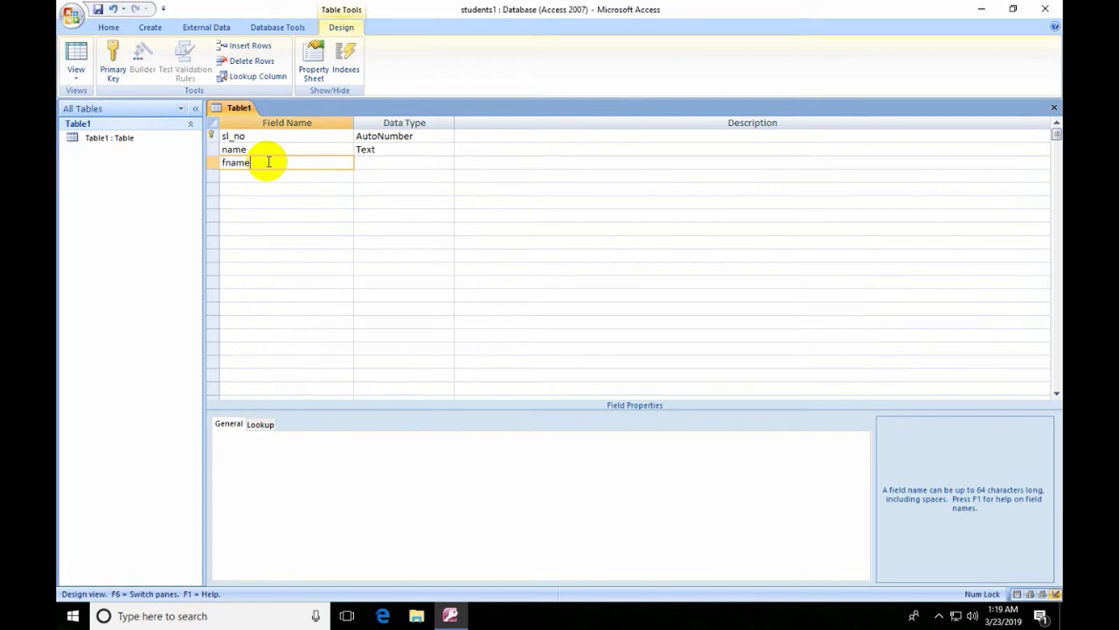
key("Tab")
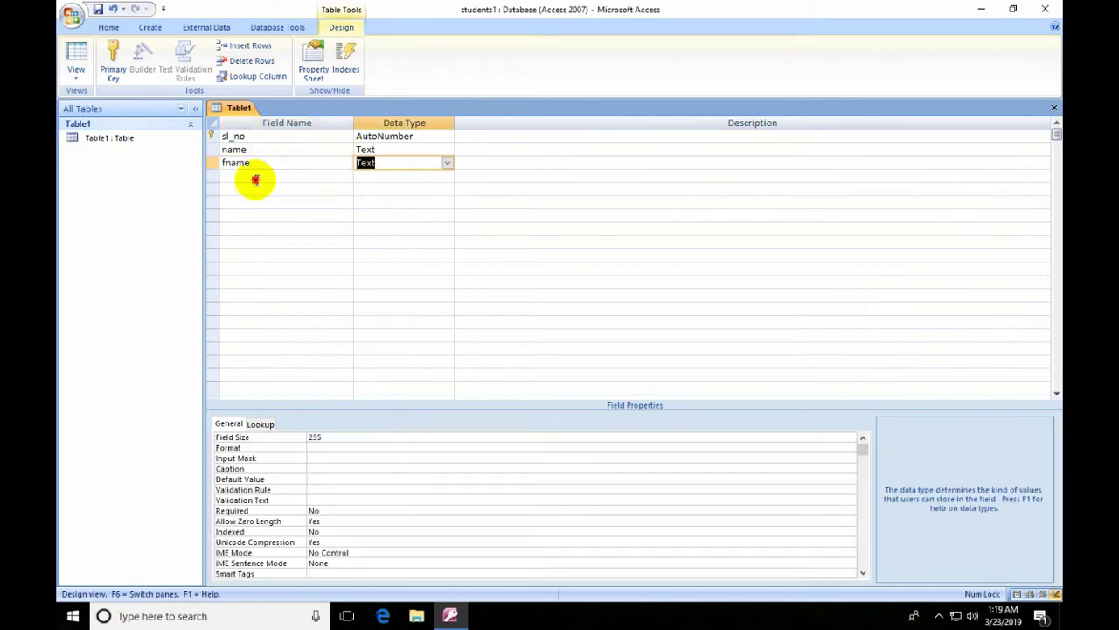
Add dept as a Text field and roll as a Number field.
left_click(256, 179)
type("dept")
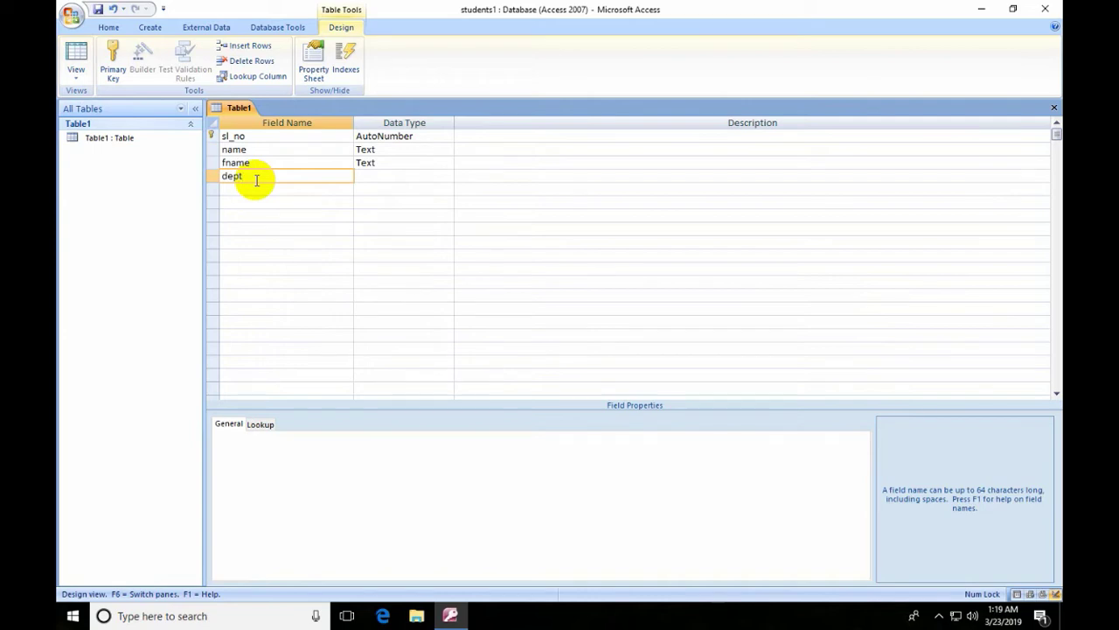
left_click(374, 174)
left_click(249, 190)
type("roll")
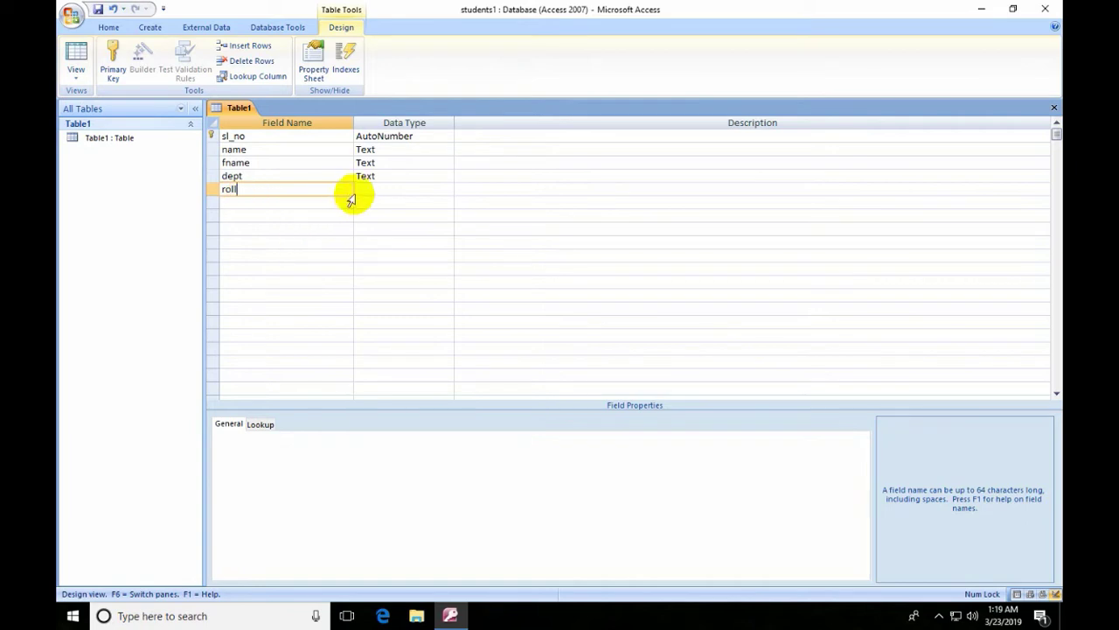
left_click(376, 190)
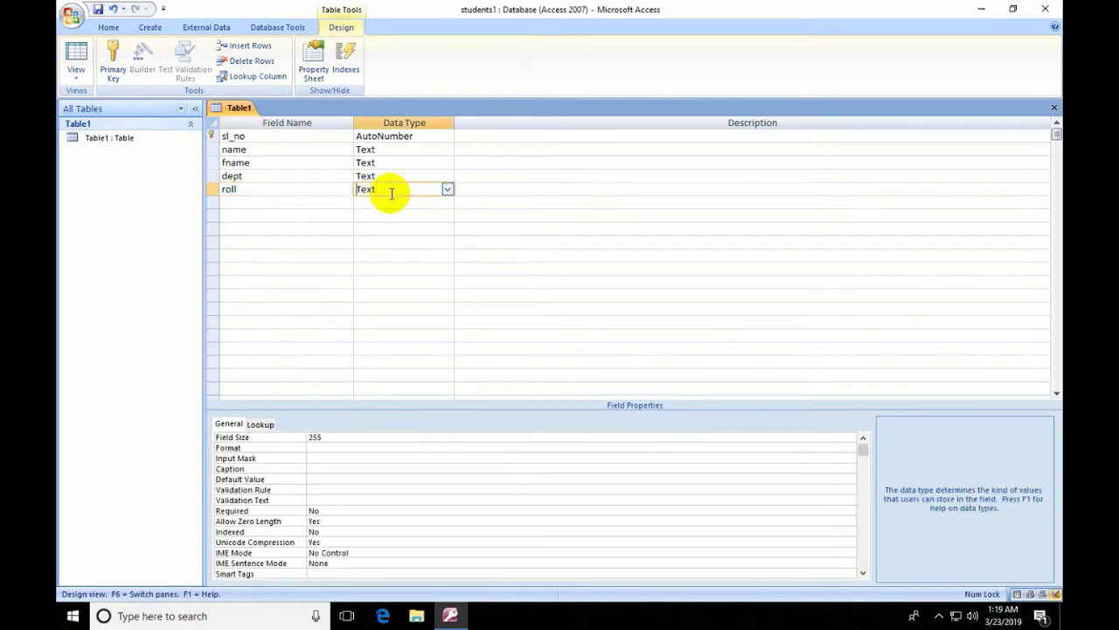
left_click(447, 188)
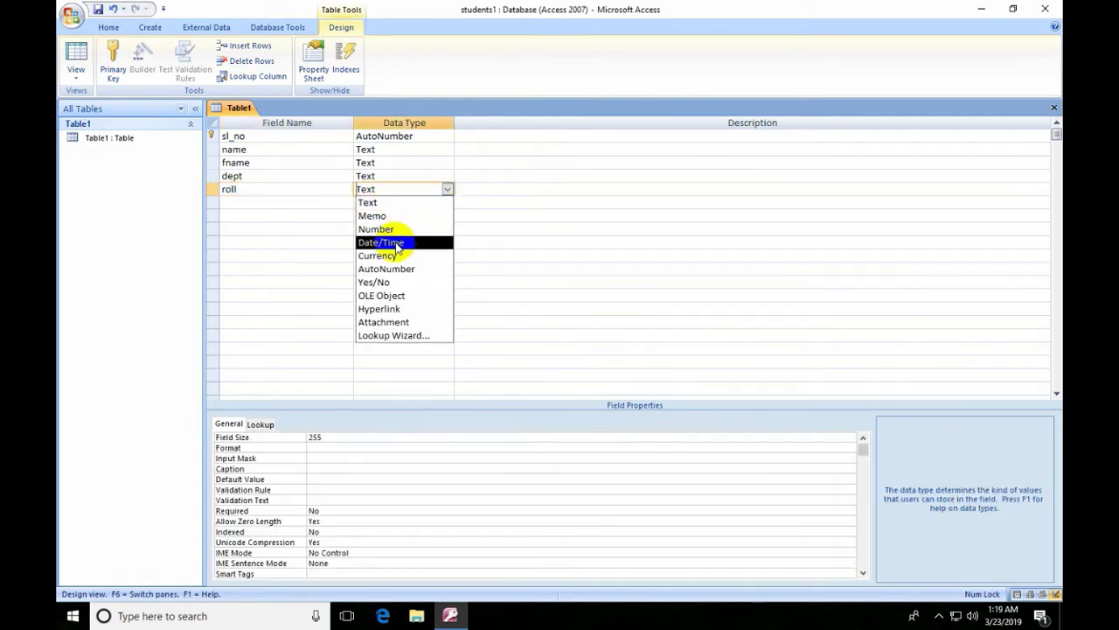
left_click(398, 229)
left_click(250, 205)
type("dob")
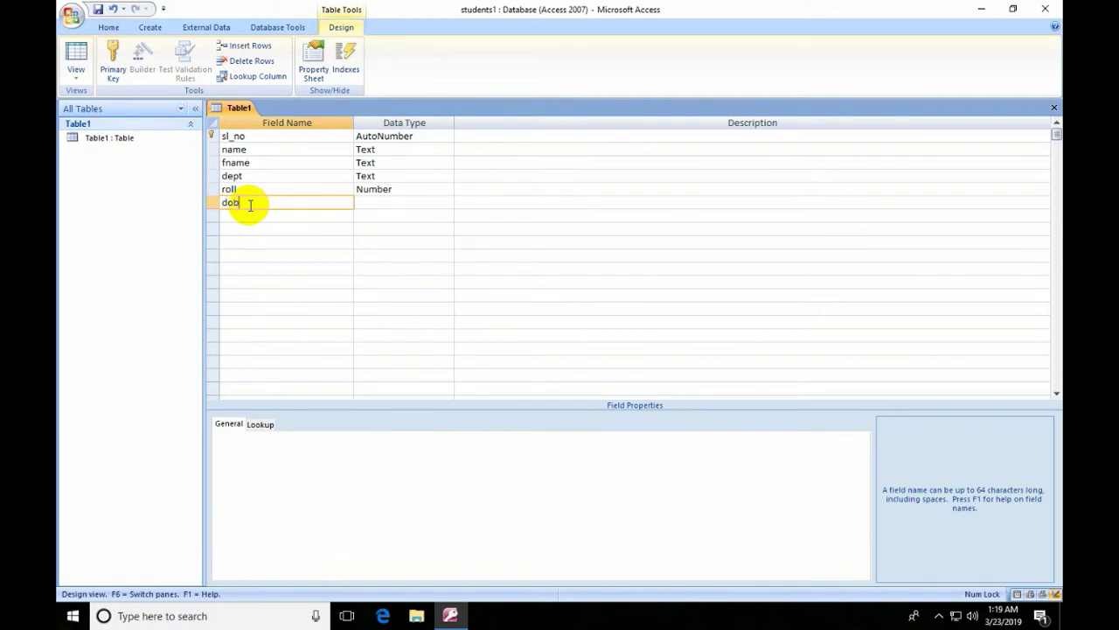
Set dob to Date/Time and add mobile as a Number field.
left_click(359, 203)
left_click(445, 203)
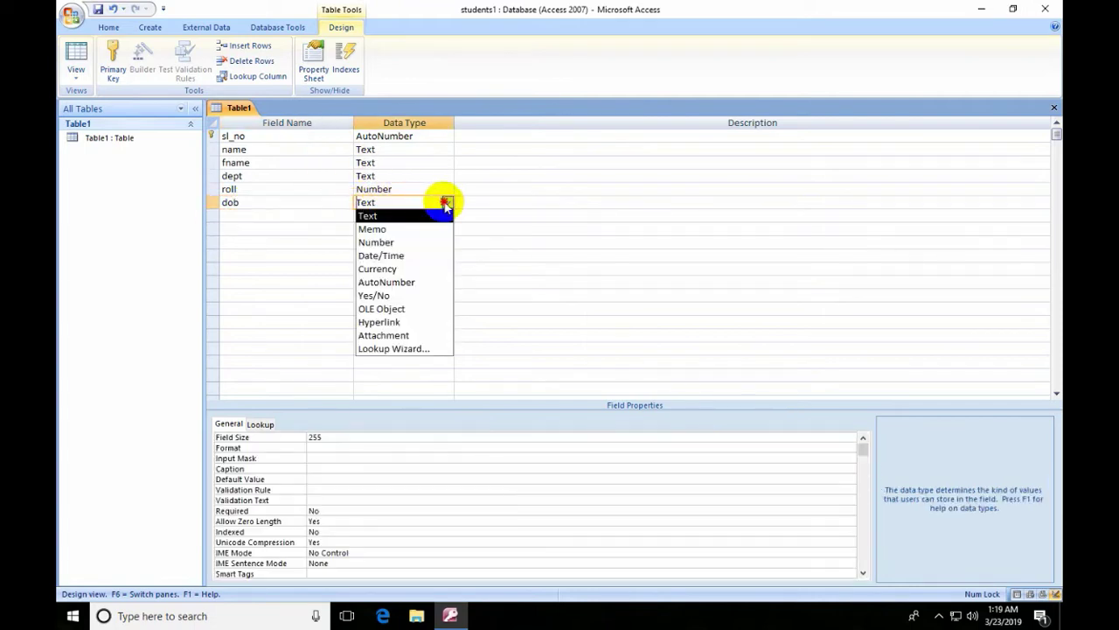
left_click(394, 255)
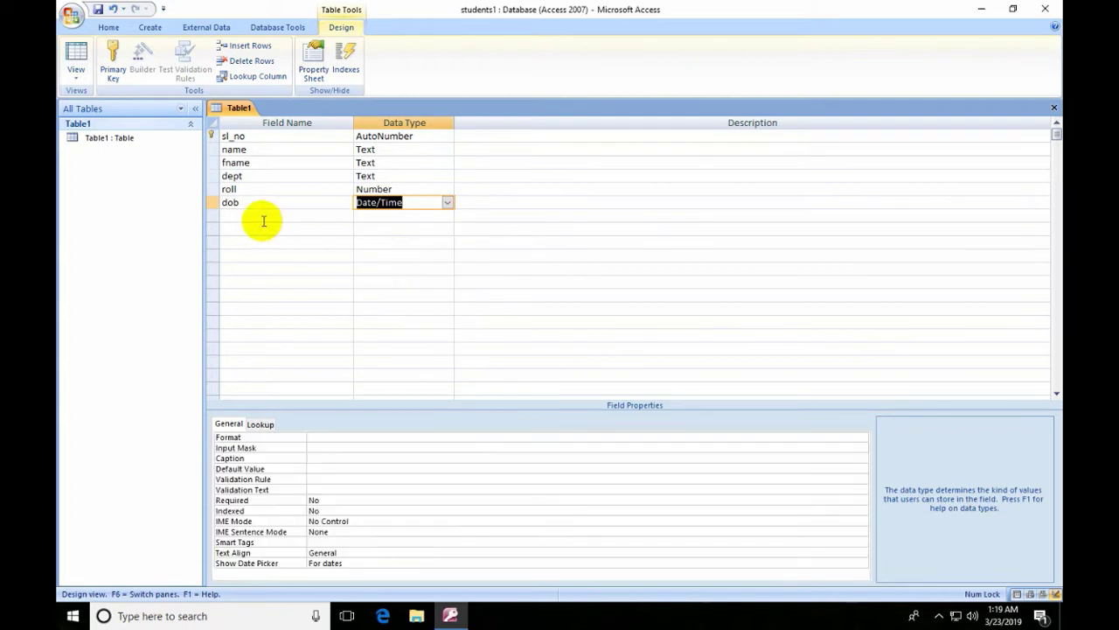
left_click(253, 215)
type("mobile")
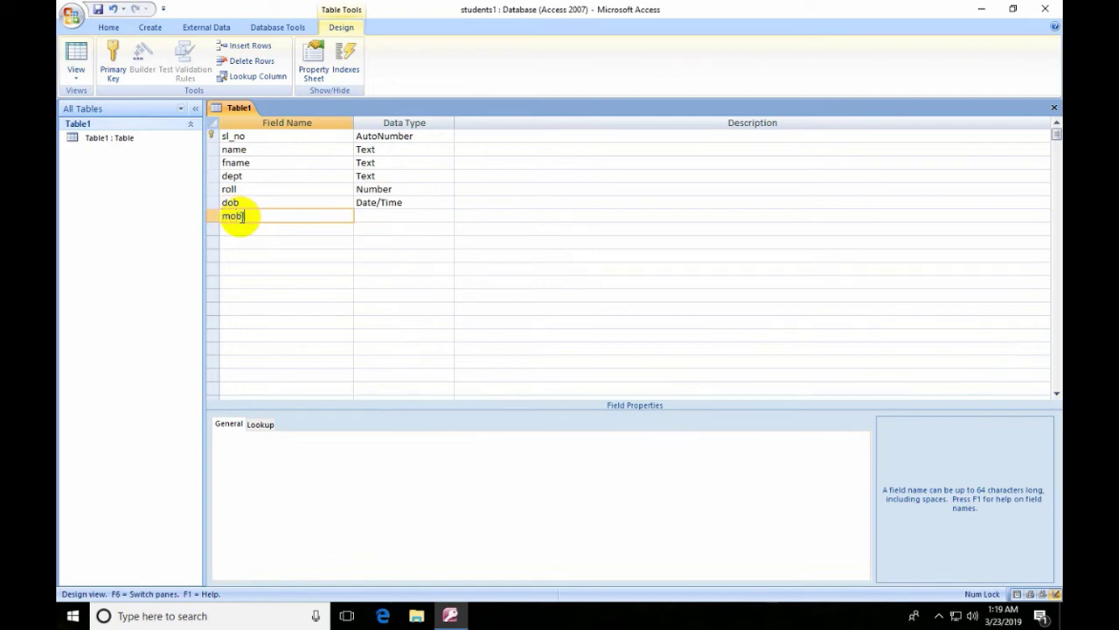
left_click(364, 215)
left_click(446, 216)
left_click(395, 255)
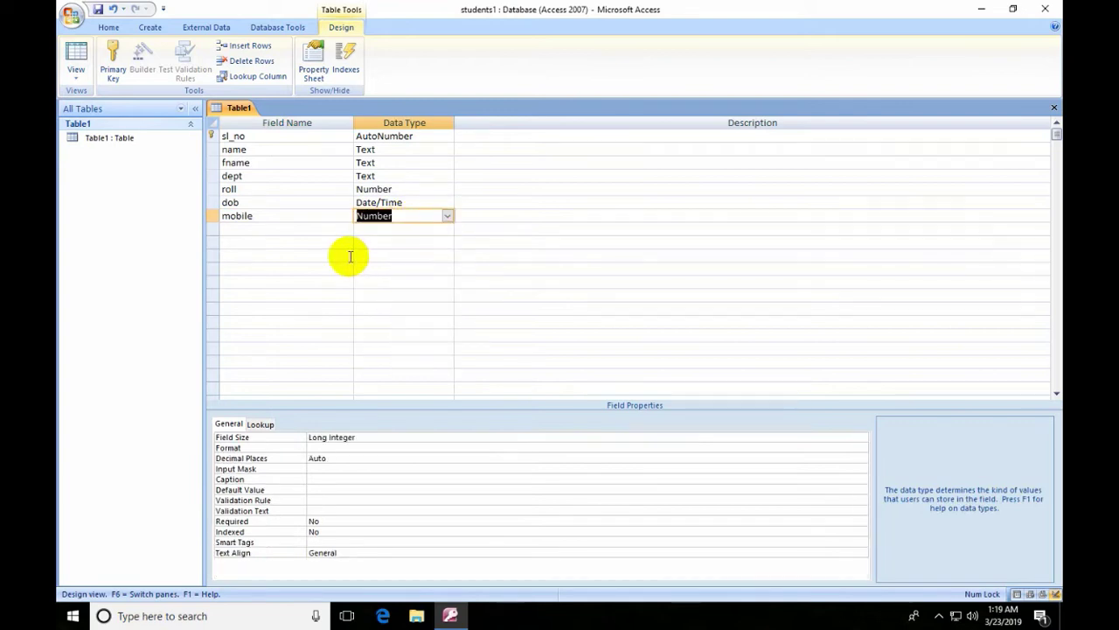
Add gmail as a Hyperlink field.
left_click(255, 229)
type("gmail")
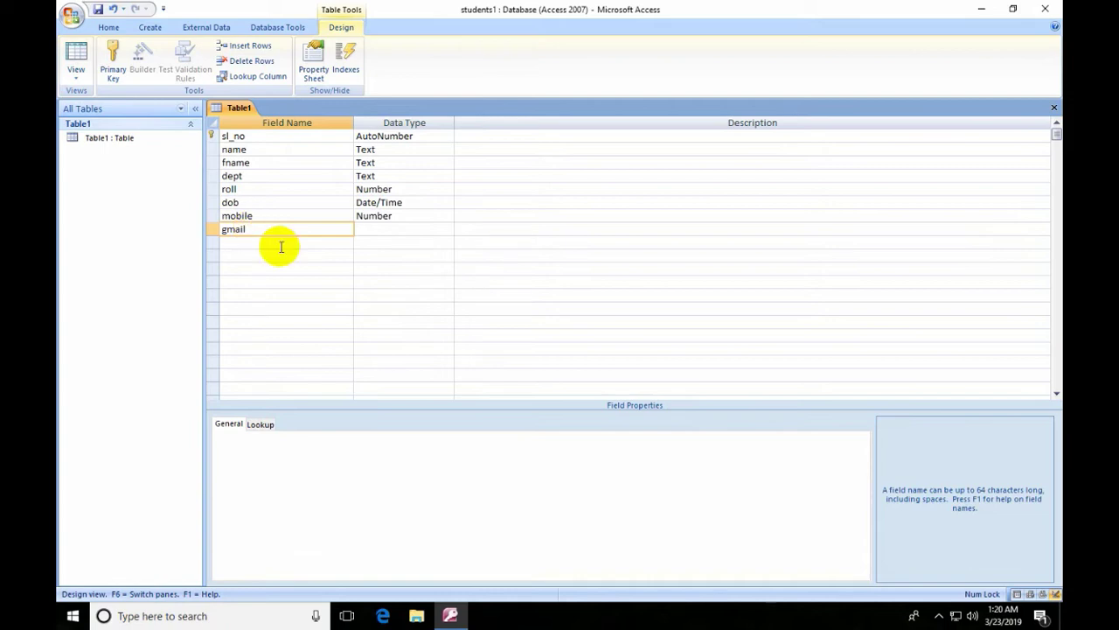
left_click(386, 238)
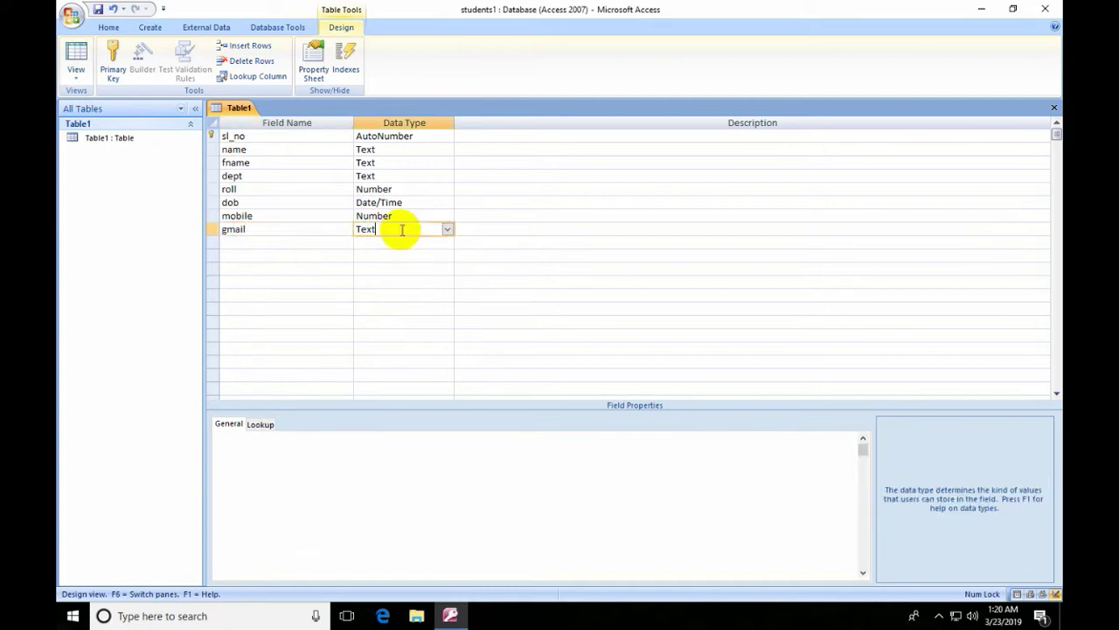
left_click(400, 228)
left_click(447, 228)
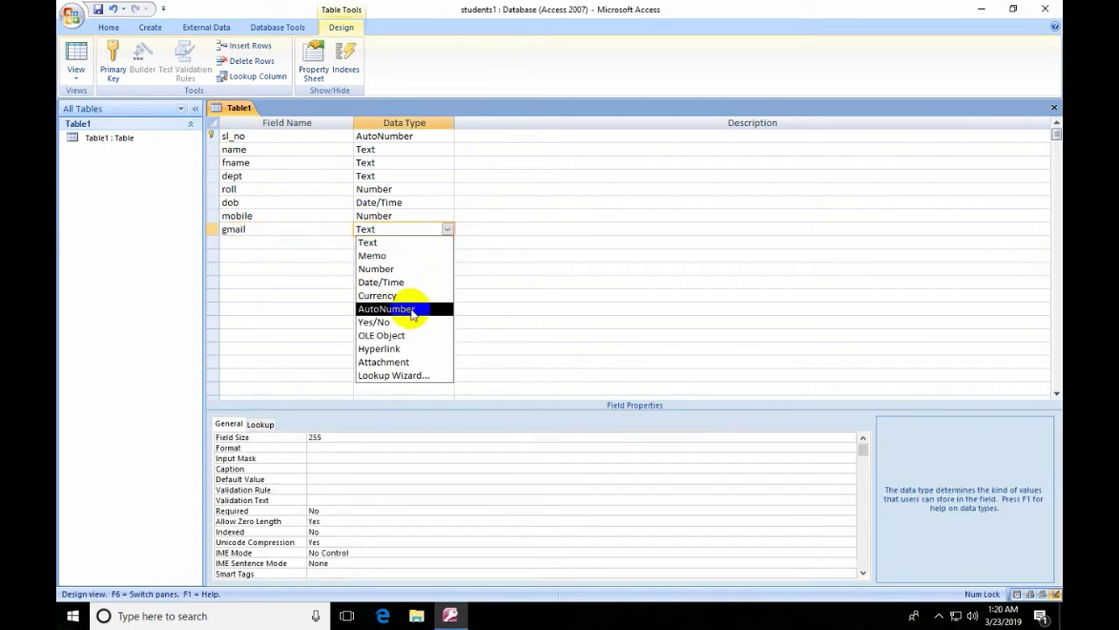
left_click(393, 348)
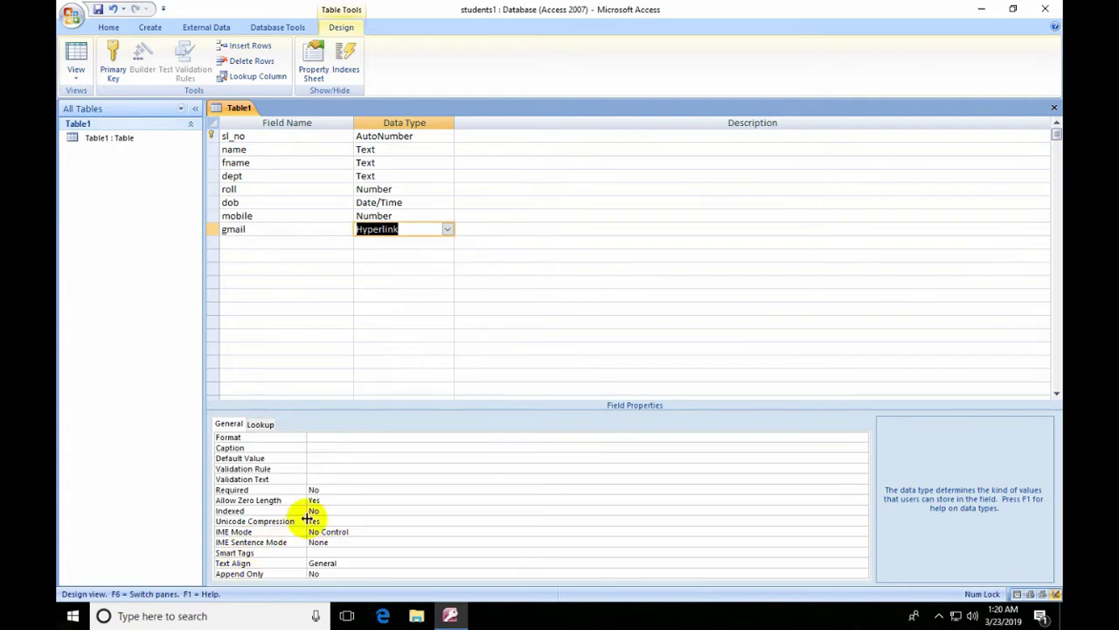
right_click(243, 114)
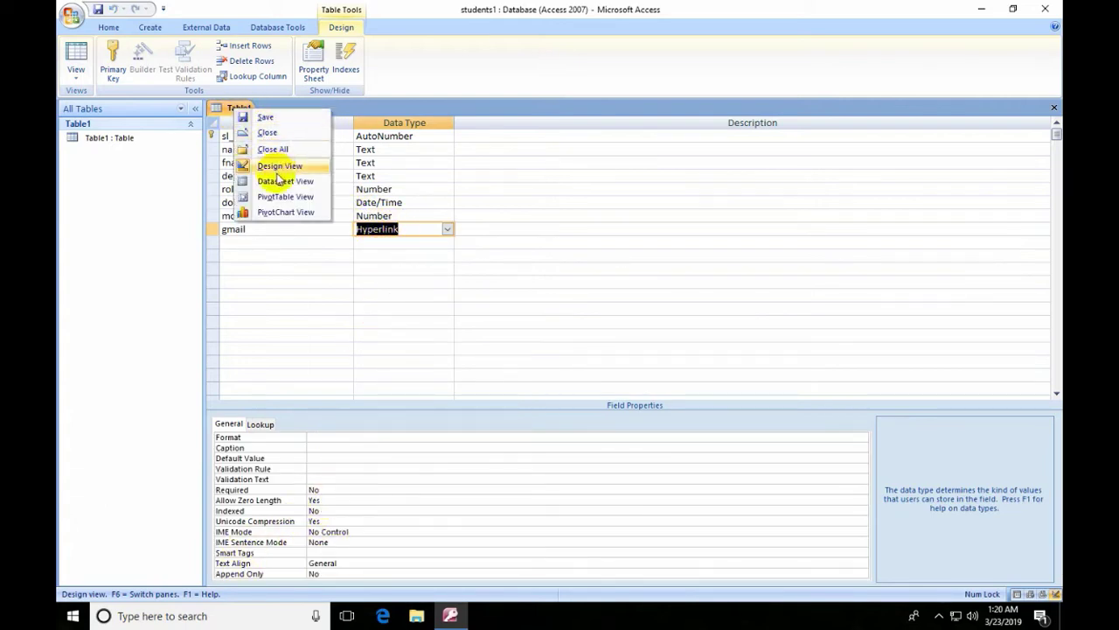
Switch Table1 to Datasheet view, briefly opening and cancelling the Form Wizard.
left_click(275, 181)
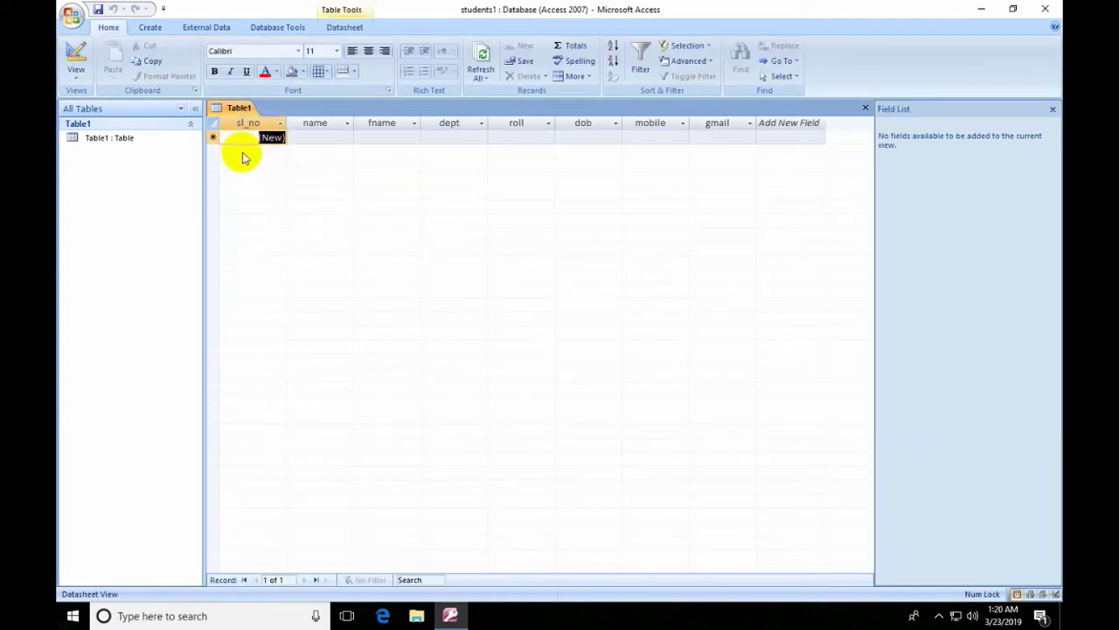
left_click(150, 27)
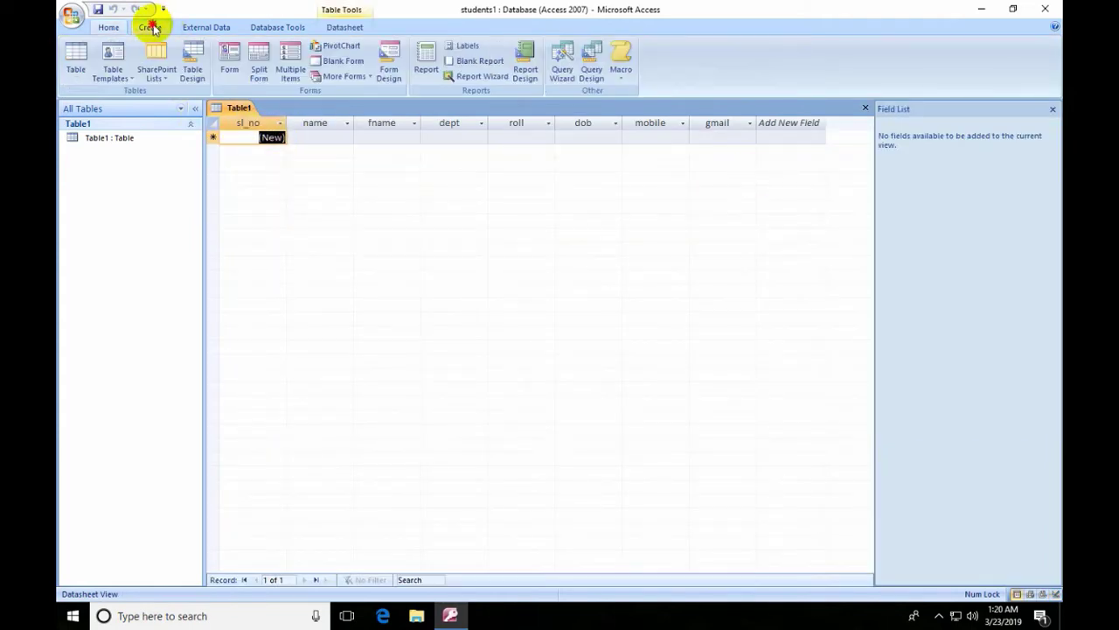
left_click(344, 76)
left_click(345, 102)
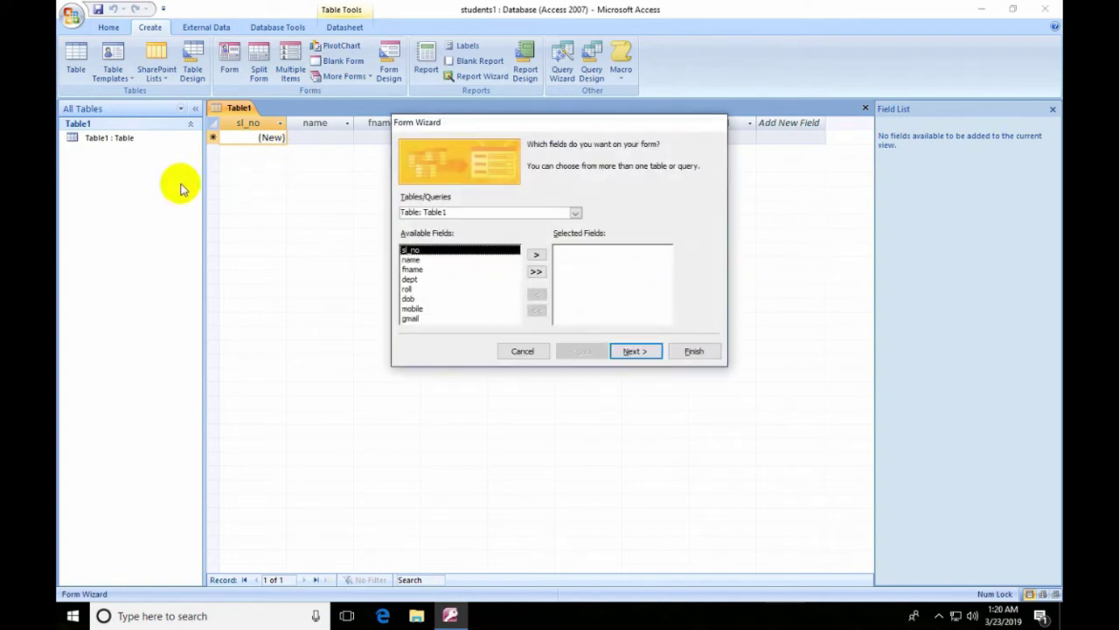
left_click(522, 351)
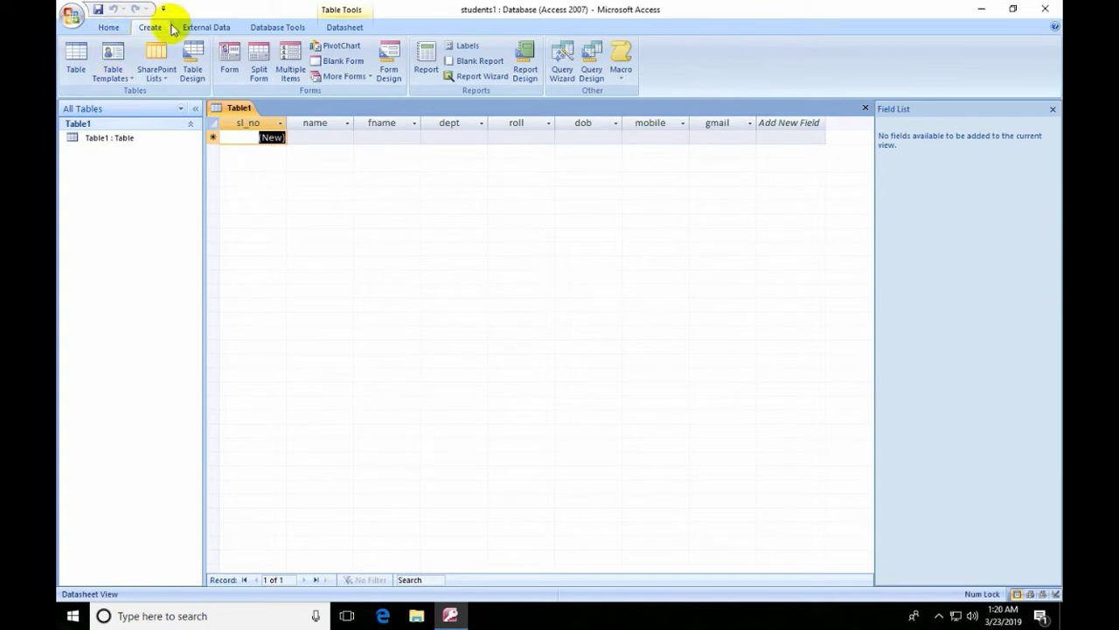
Run the Form Wizard with all Table1 fields in a Columnar layout.
left_click(356, 80)
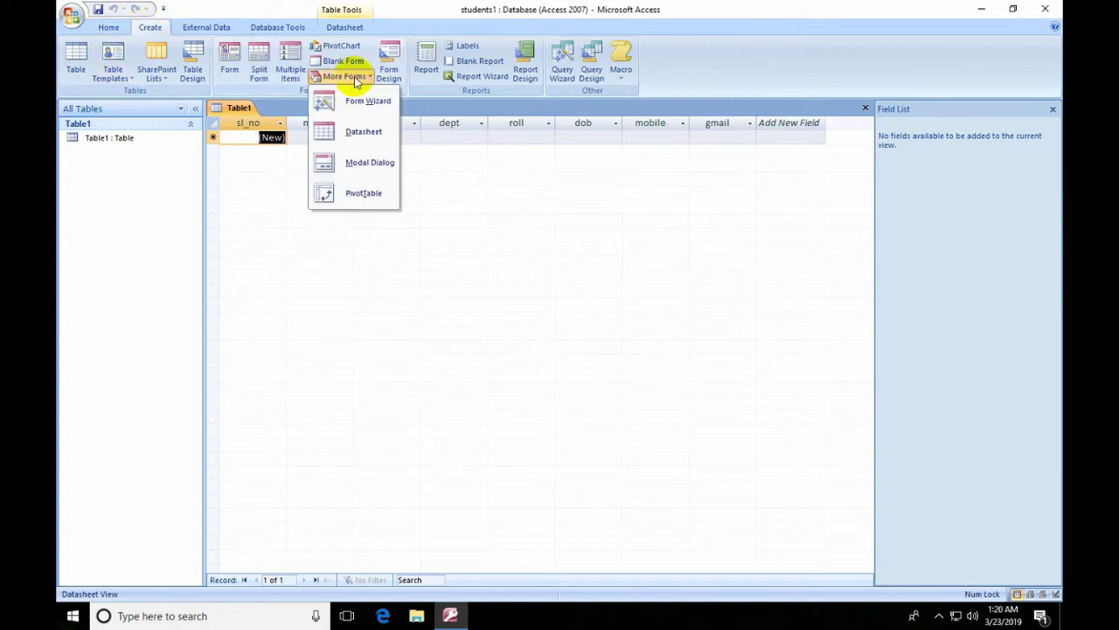
left_click(352, 105)
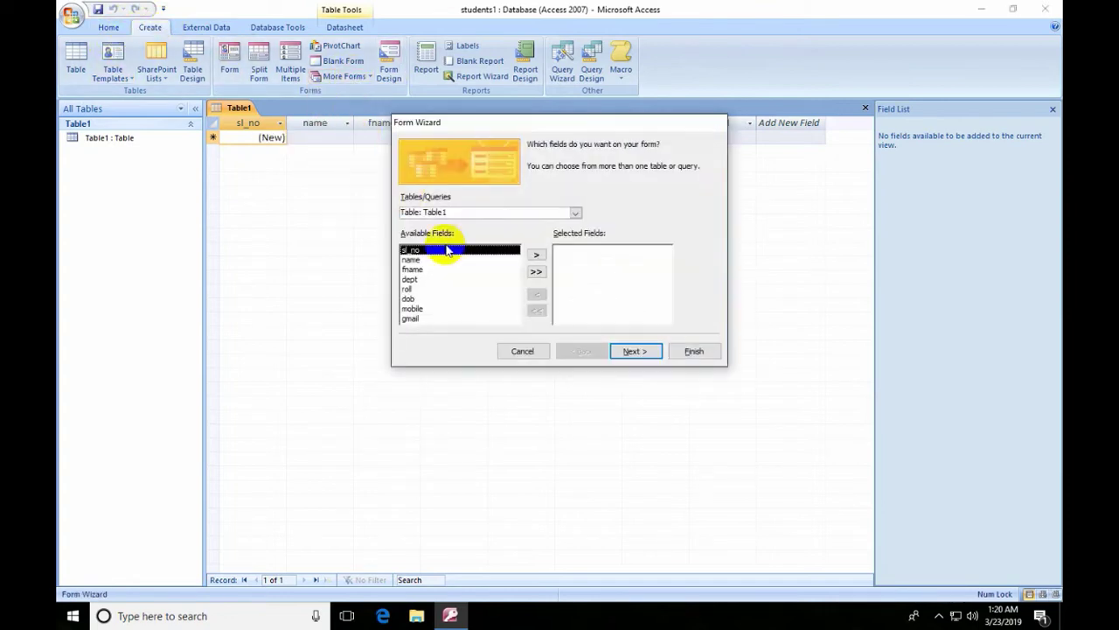
left_click(534, 271)
left_click(635, 351)
left_click(636, 351)
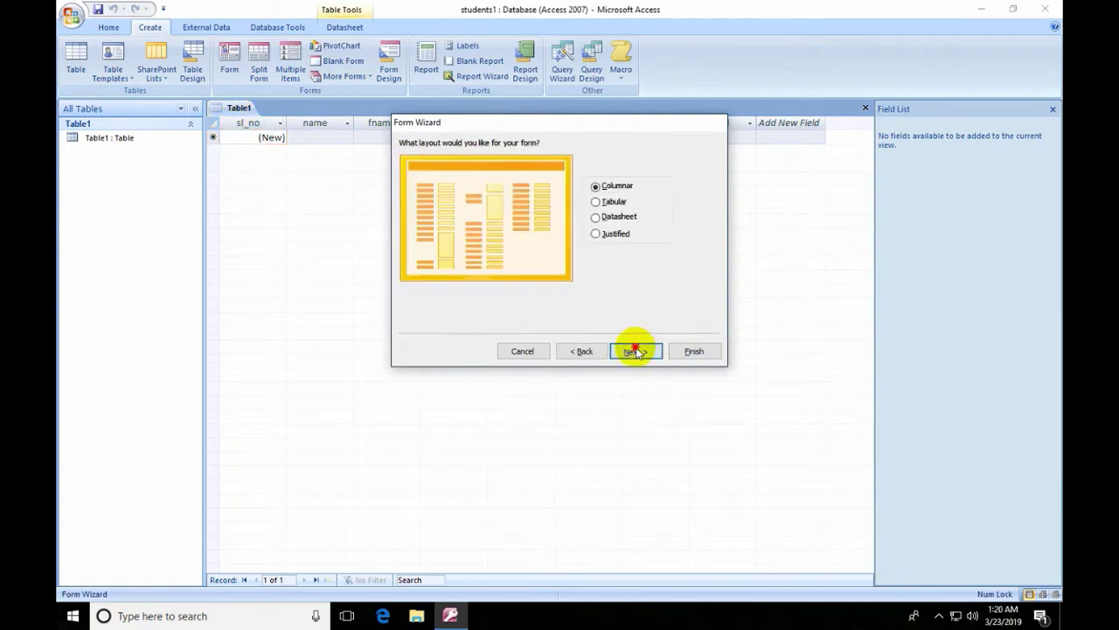
left_click(693, 350)
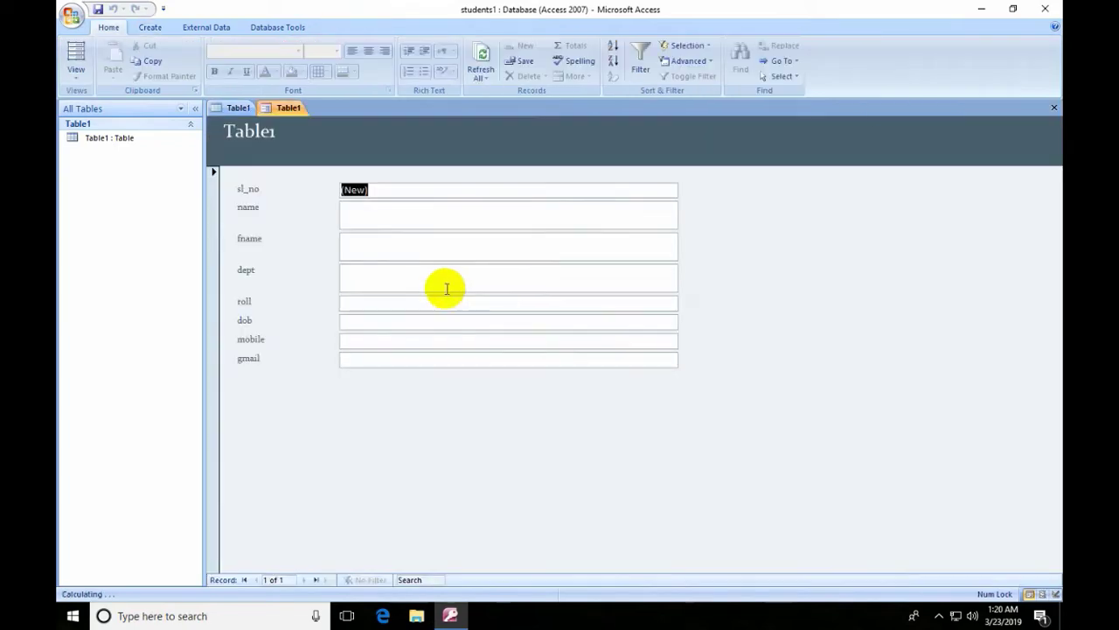
Enter the first student's record with dept cmt and dob 1/13/2001, then start a new record.
left_click(370, 213)
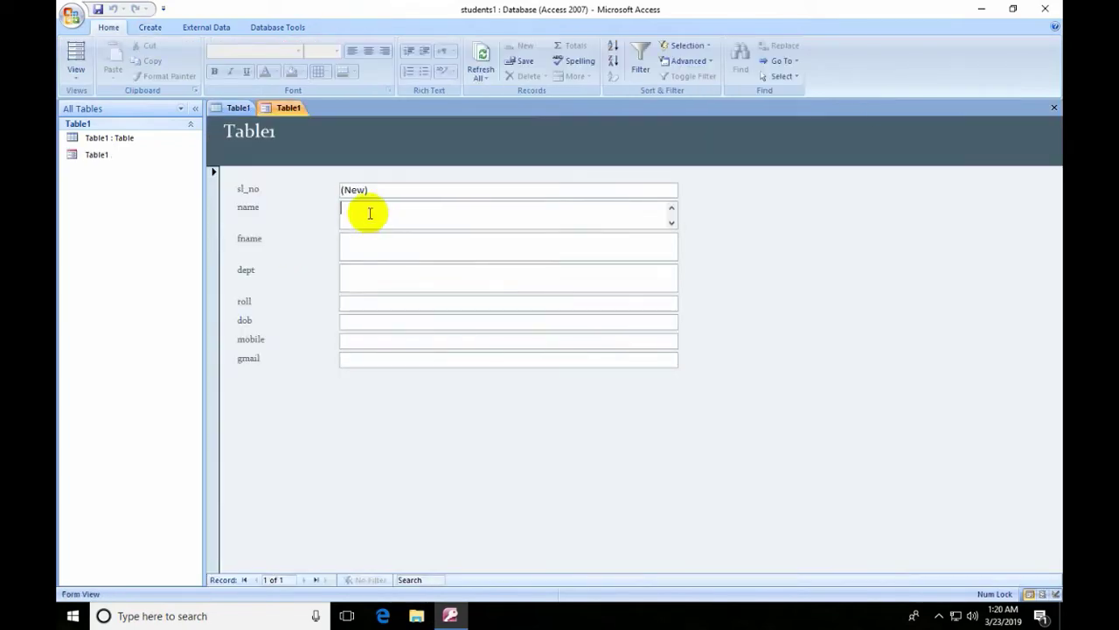
type("ra")
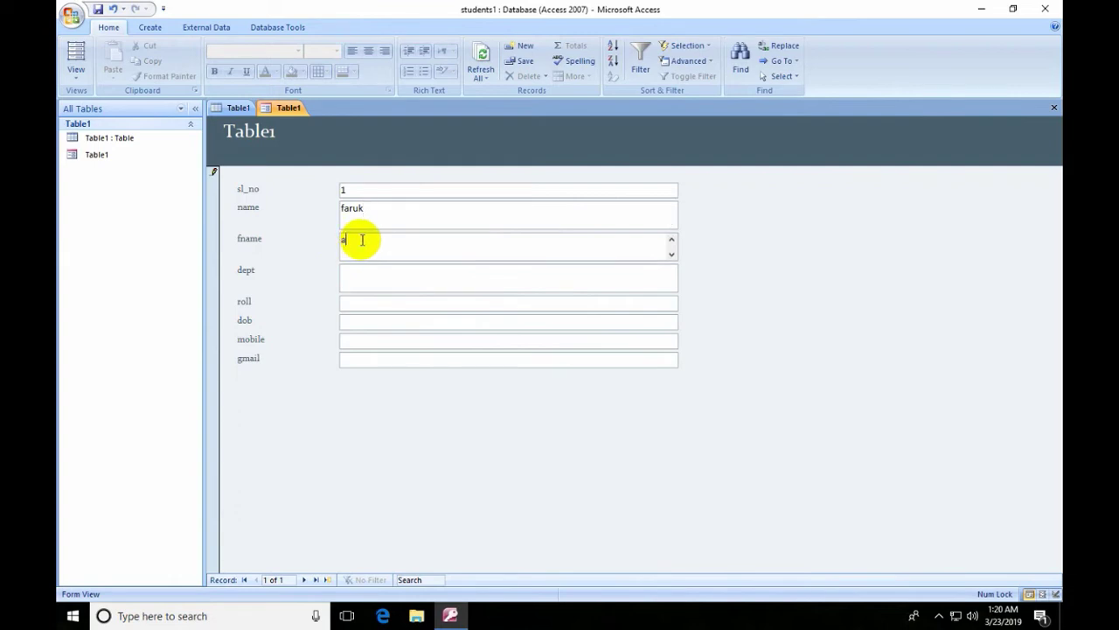
left_click(405, 279)
type("cmt")
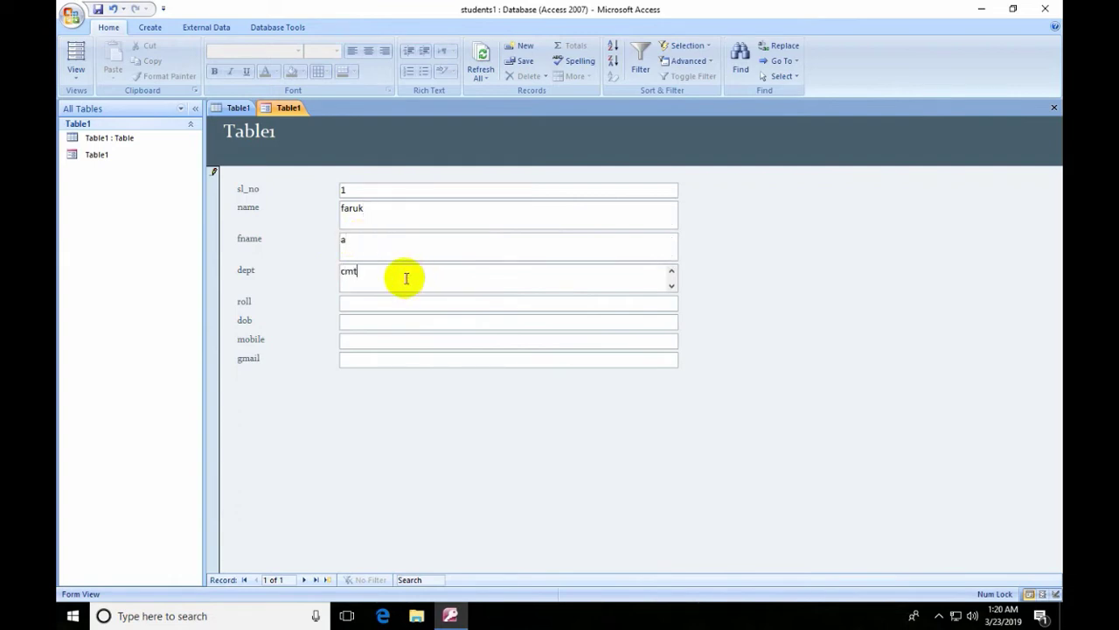
left_click(375, 304)
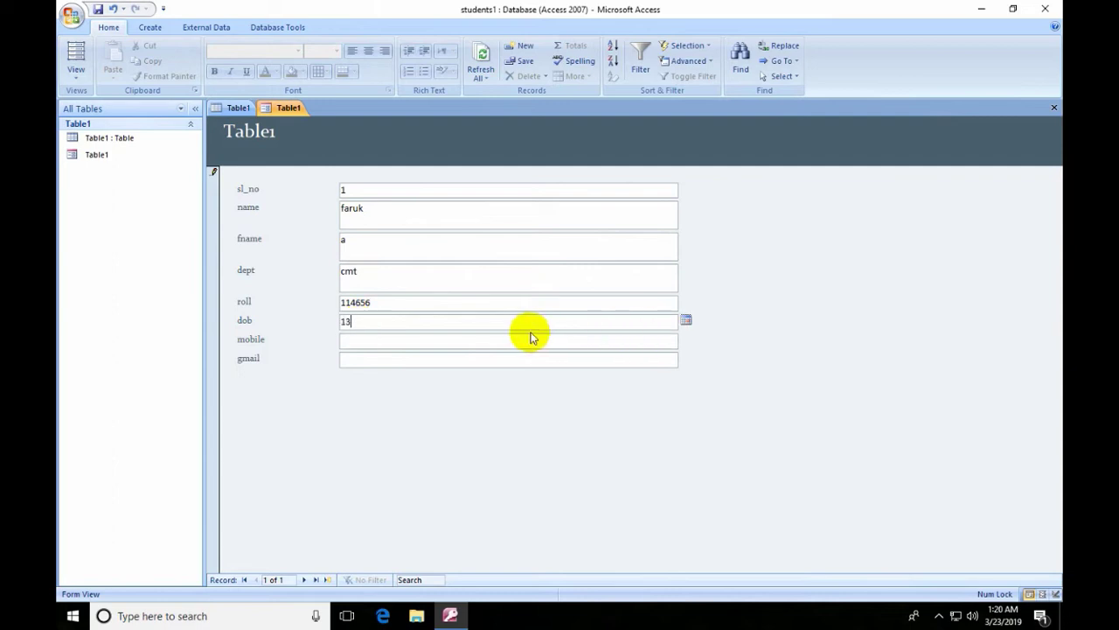
left_click(685, 322)
left_click(685, 321)
type("-01-2001")
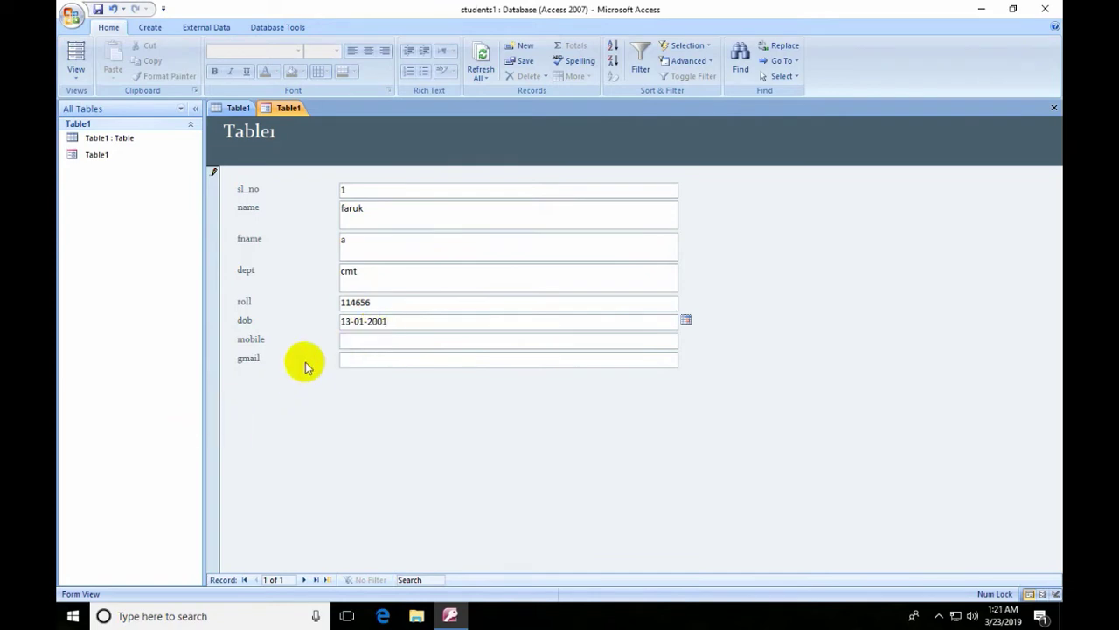
left_click(364, 340)
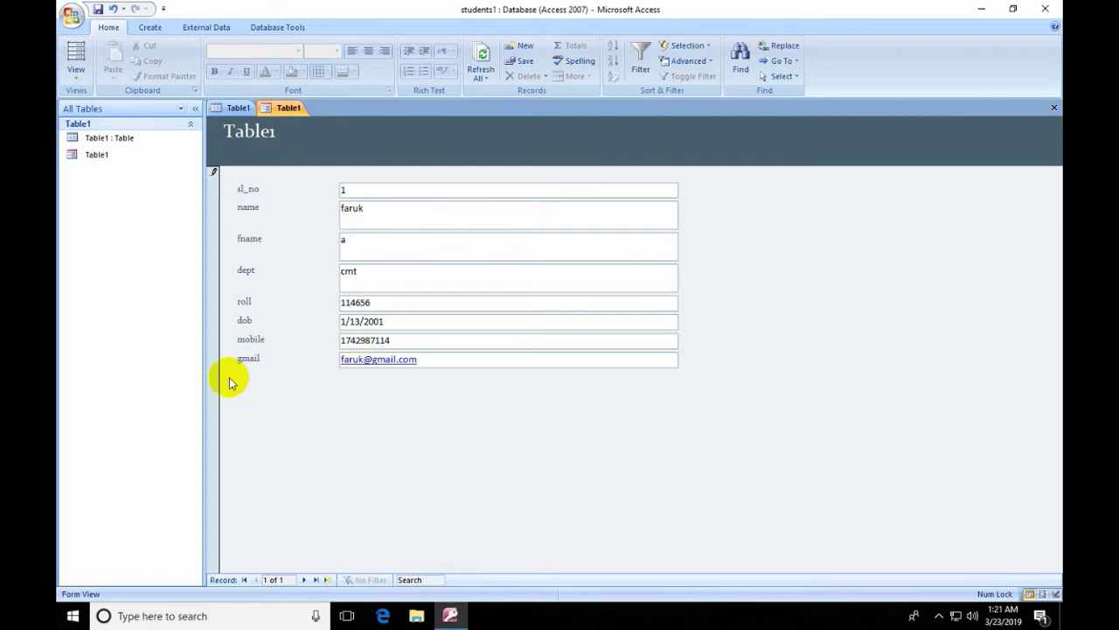
left_click(327, 580)
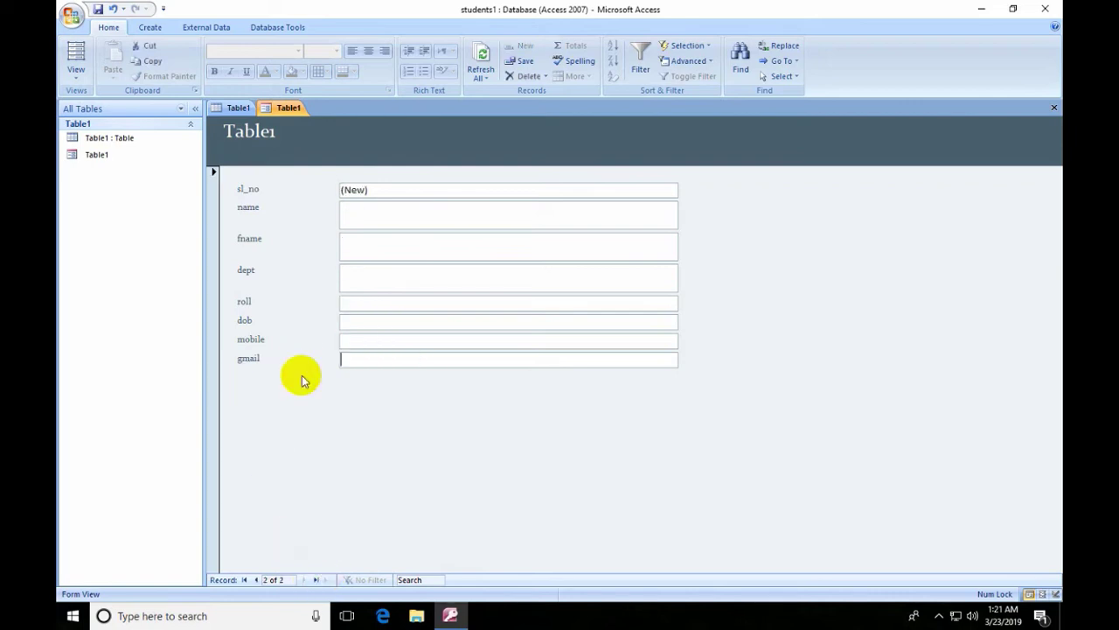
Refresh Table1's datasheet until the first record appears, then return to the Table1 form.
left_click(235, 107)
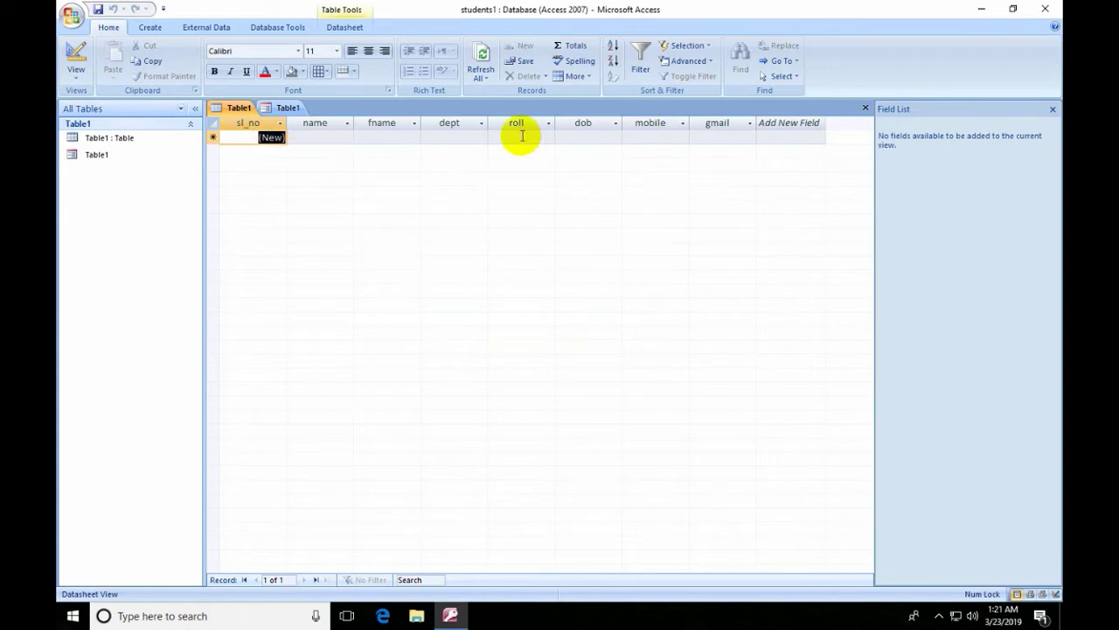
left_click(485, 72)
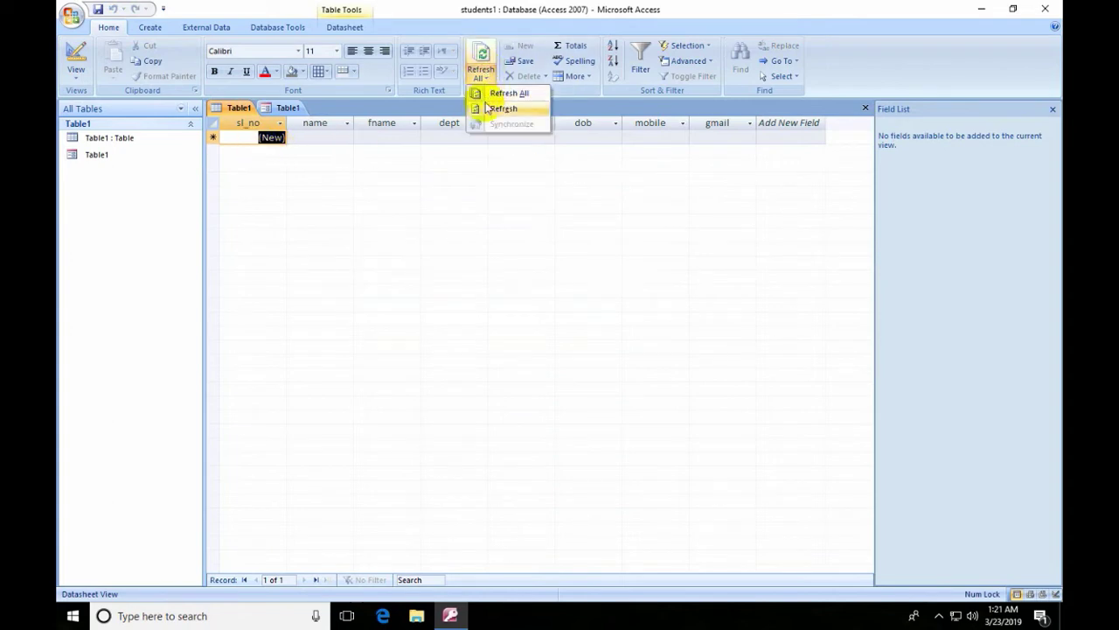
left_click(487, 107)
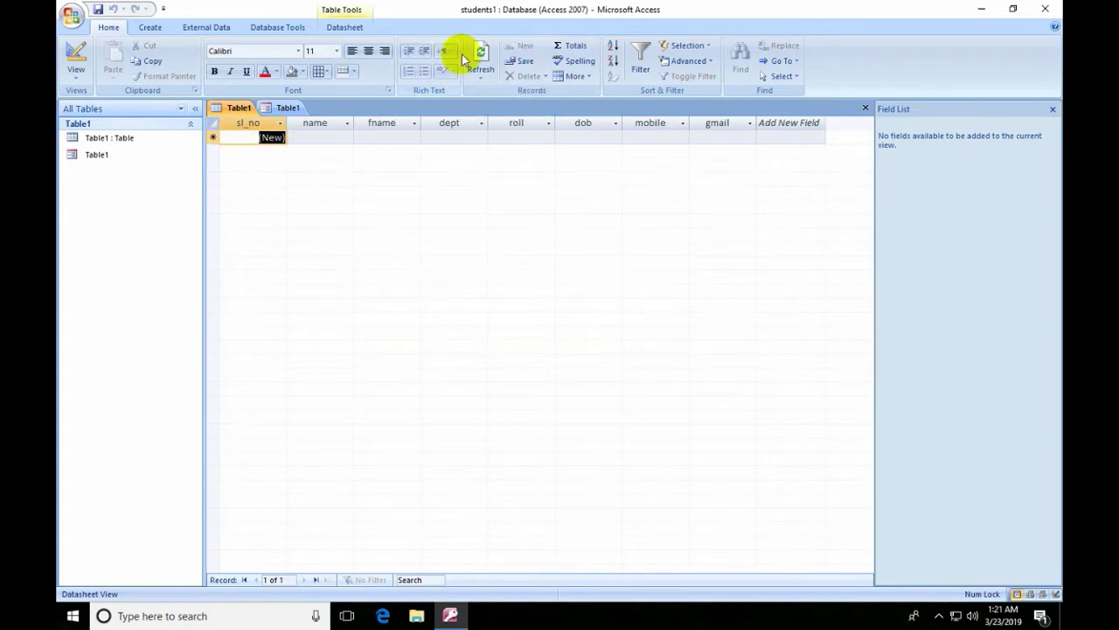
left_click(287, 107)
left_click(238, 107)
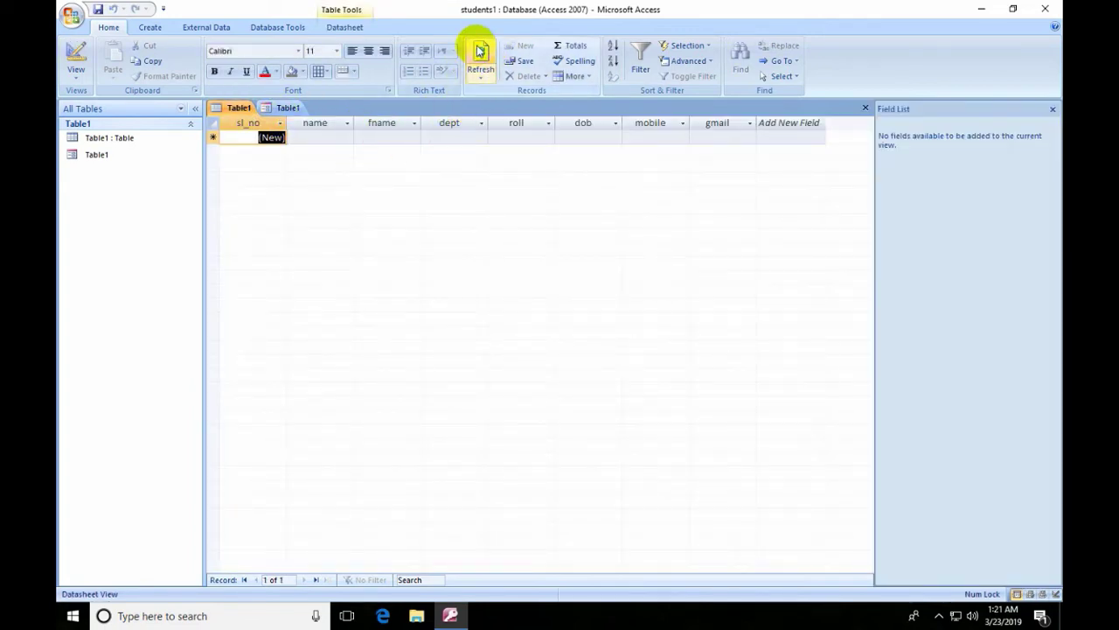
left_click(480, 78)
left_click(477, 94)
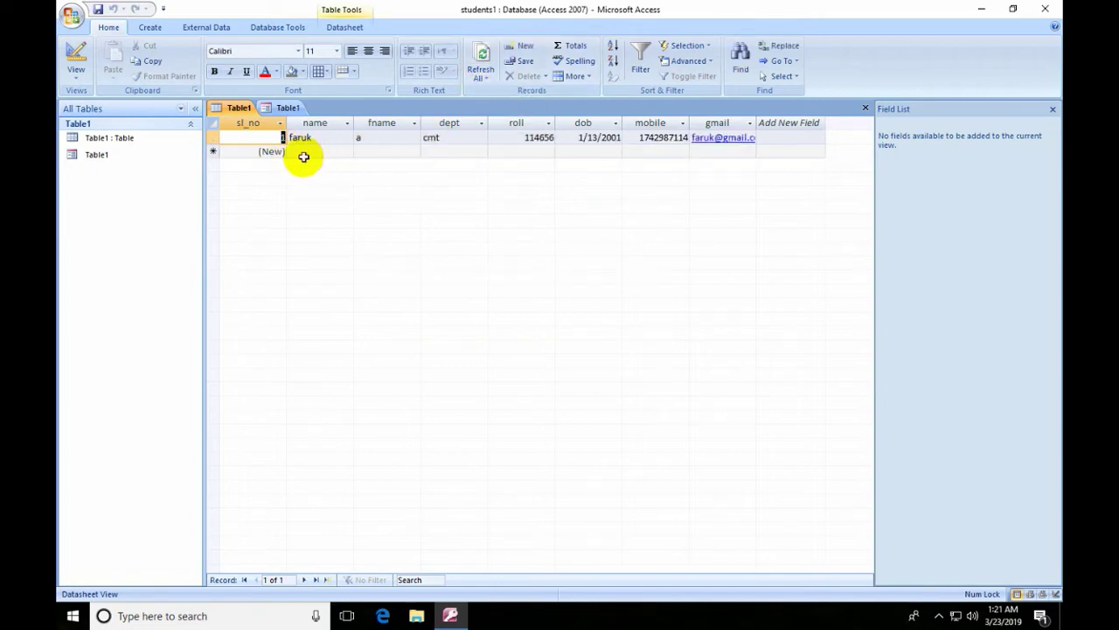
left_click(288, 108)
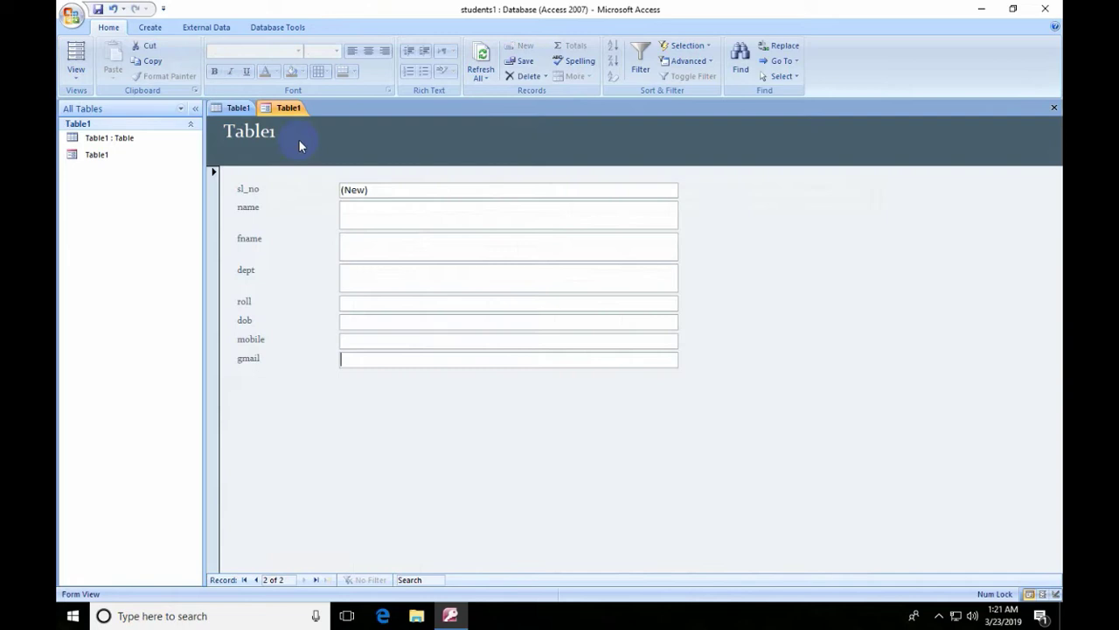
left_click(346, 209)
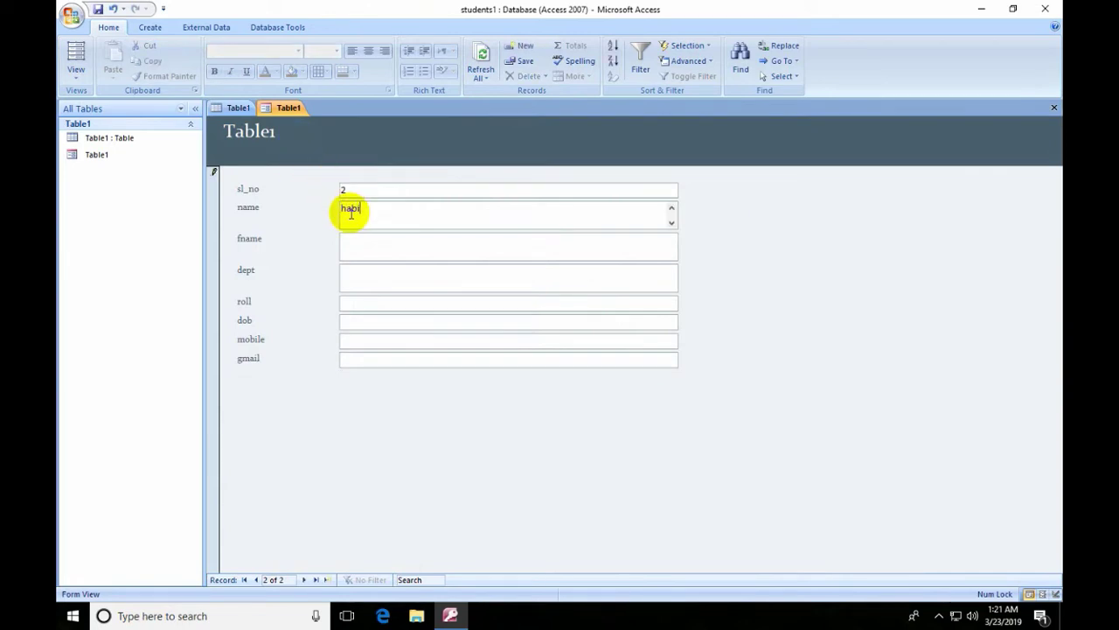
left_click(382, 253)
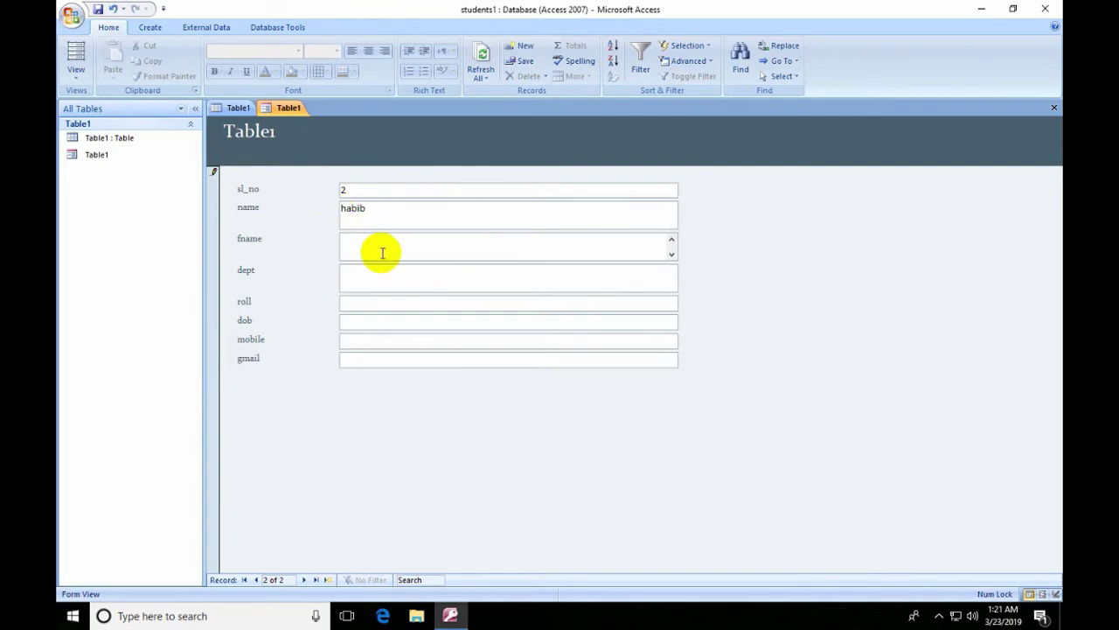
left_click(395, 270)
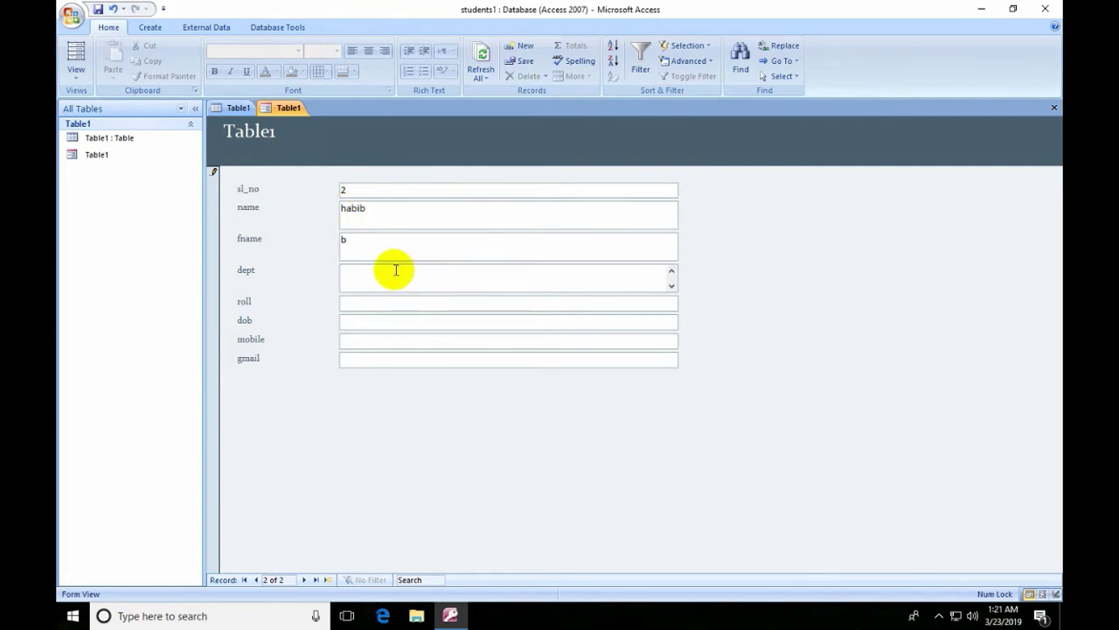
left_click(368, 303)
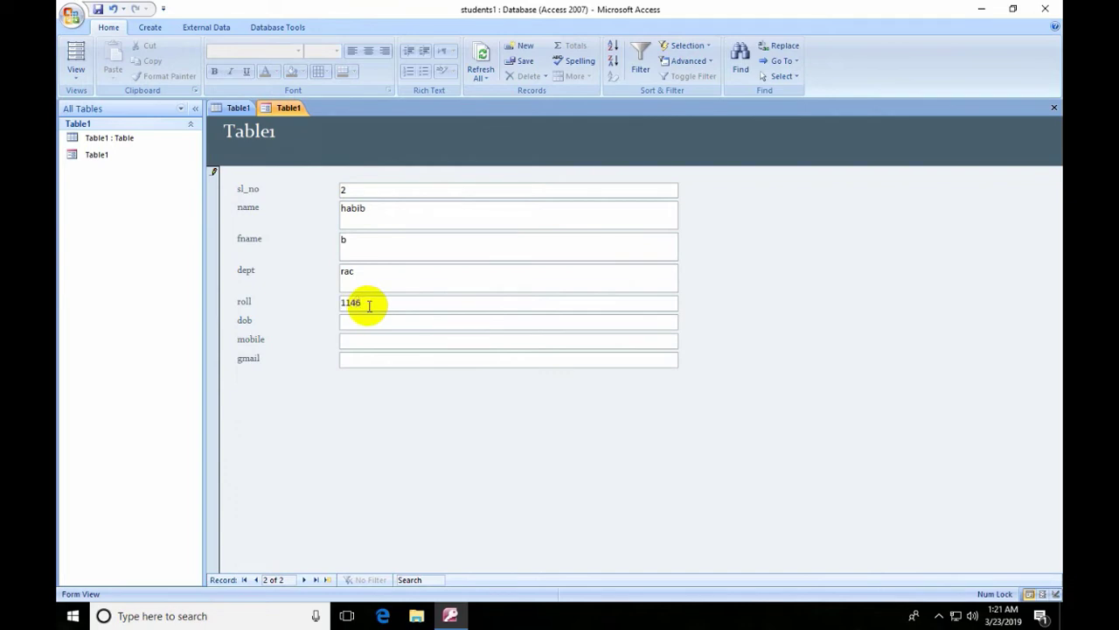
type("7")
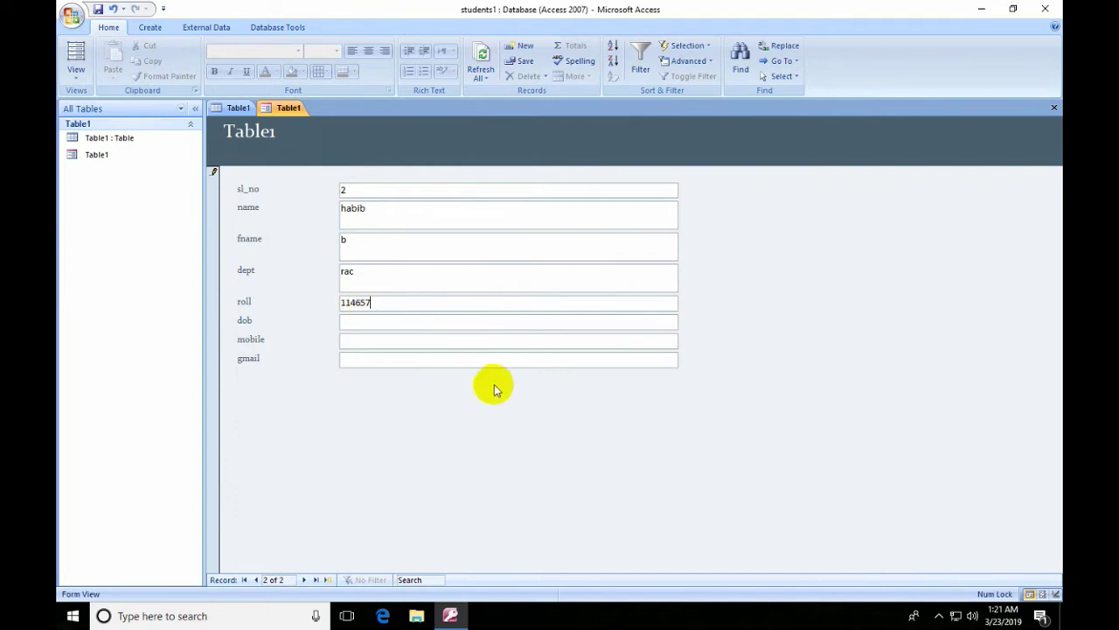
left_click(397, 321)
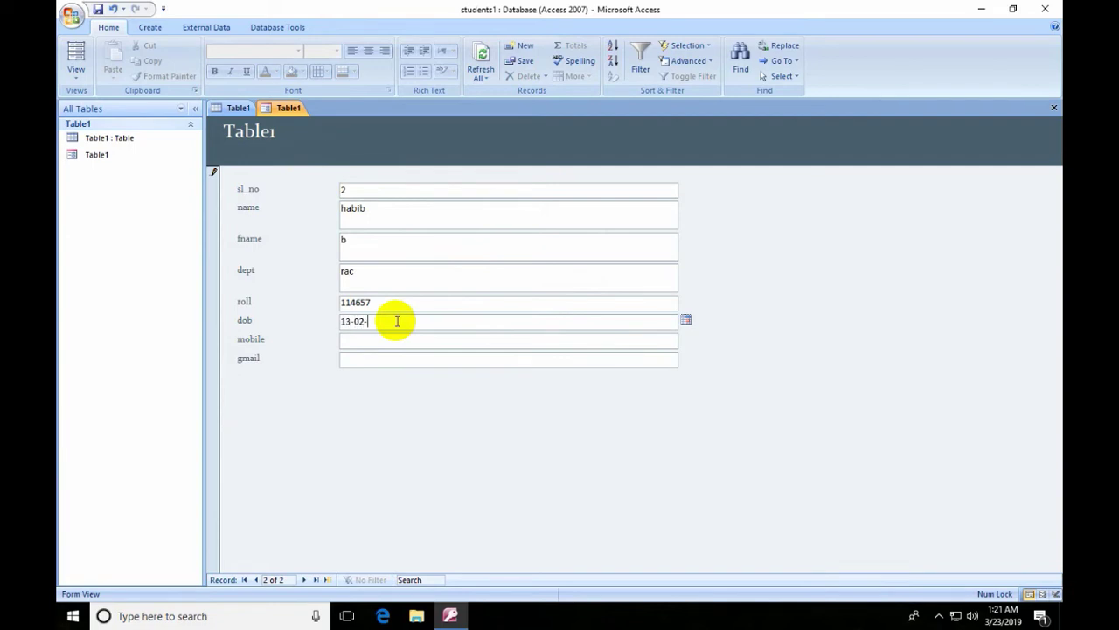
left_click(368, 339)
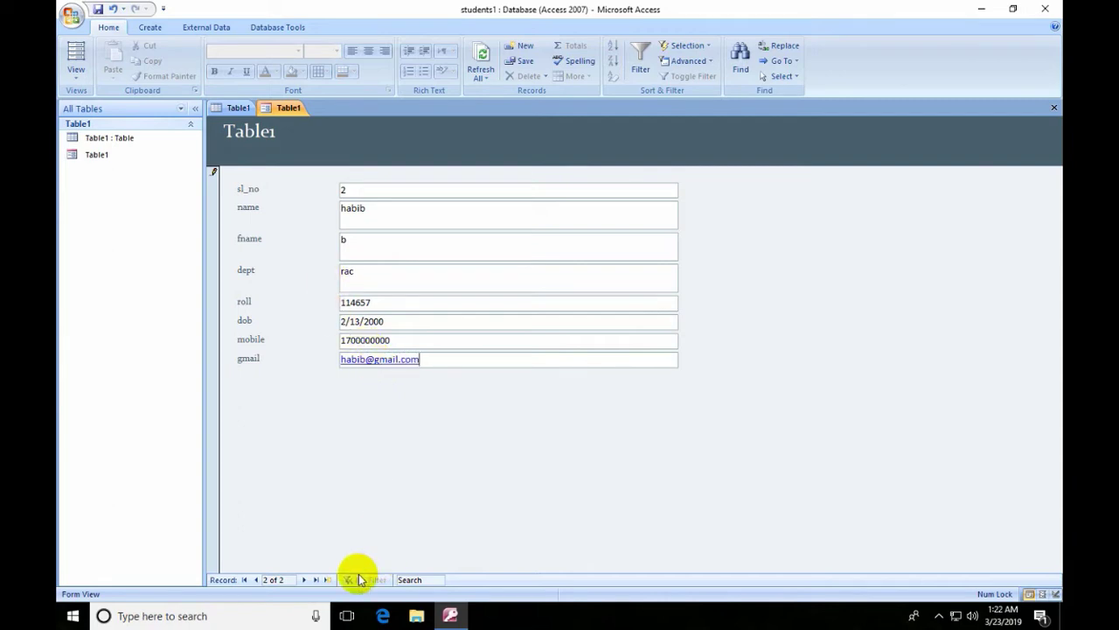
left_click(332, 579)
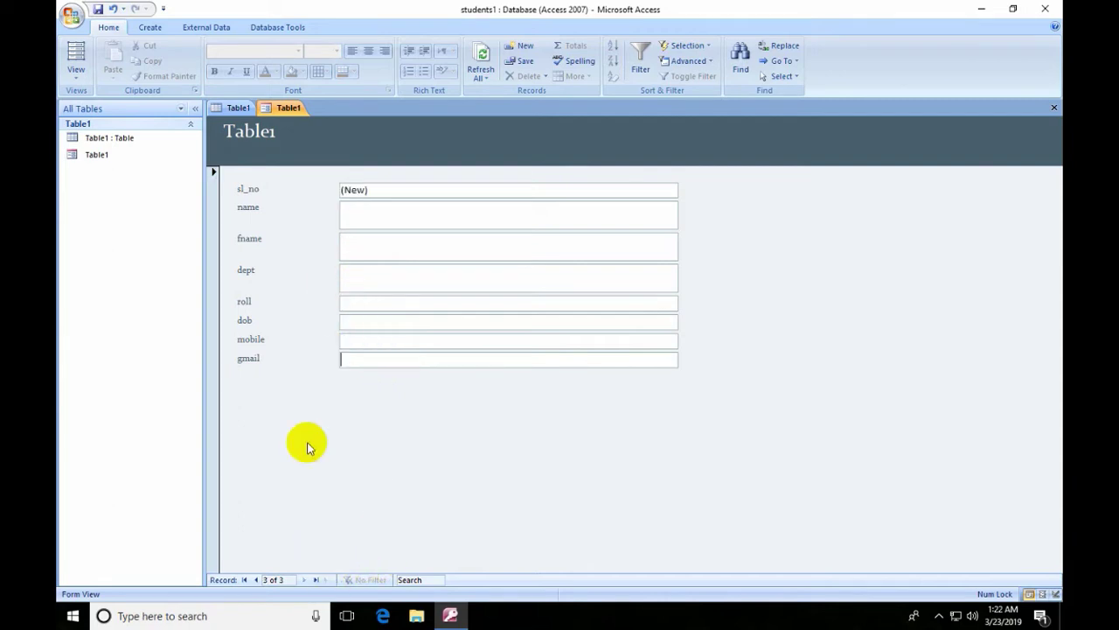
Refresh Table1's datasheet to commit the second record, then return to the form.
left_click(234, 107)
left_click(481, 58)
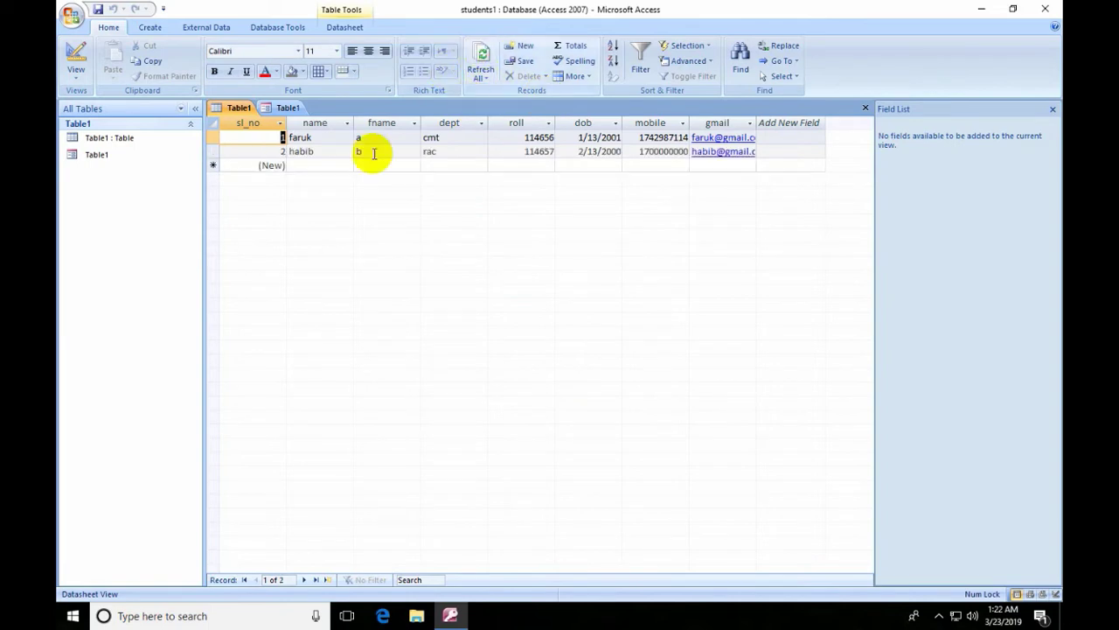
left_click(288, 108)
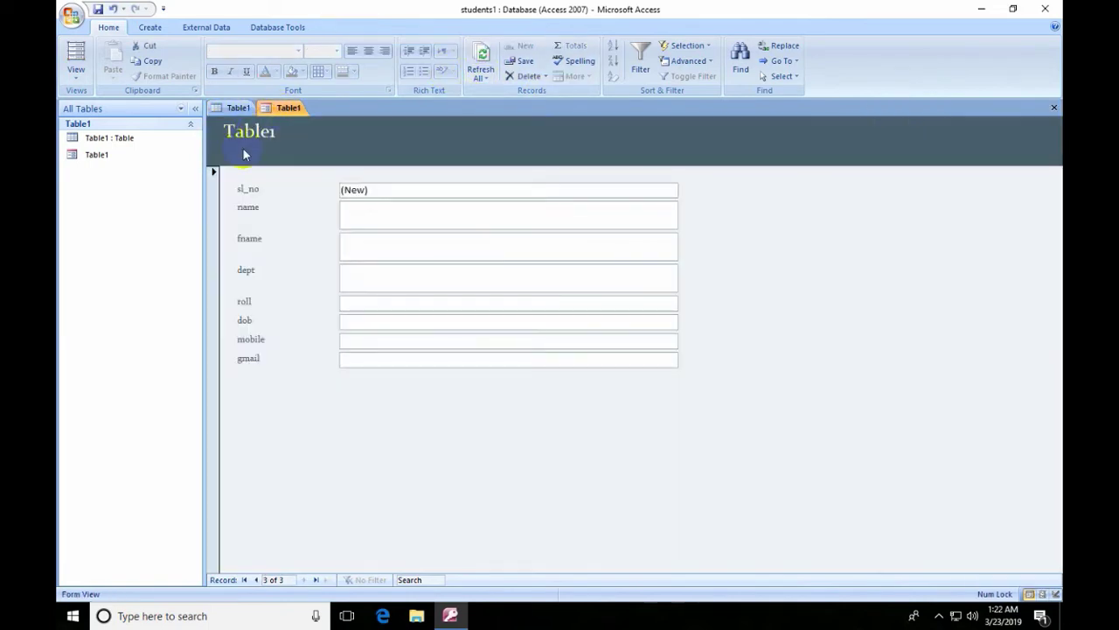
Create a new table, save it as Table2 in Design view, and name its first field roll.
left_click(150, 27)
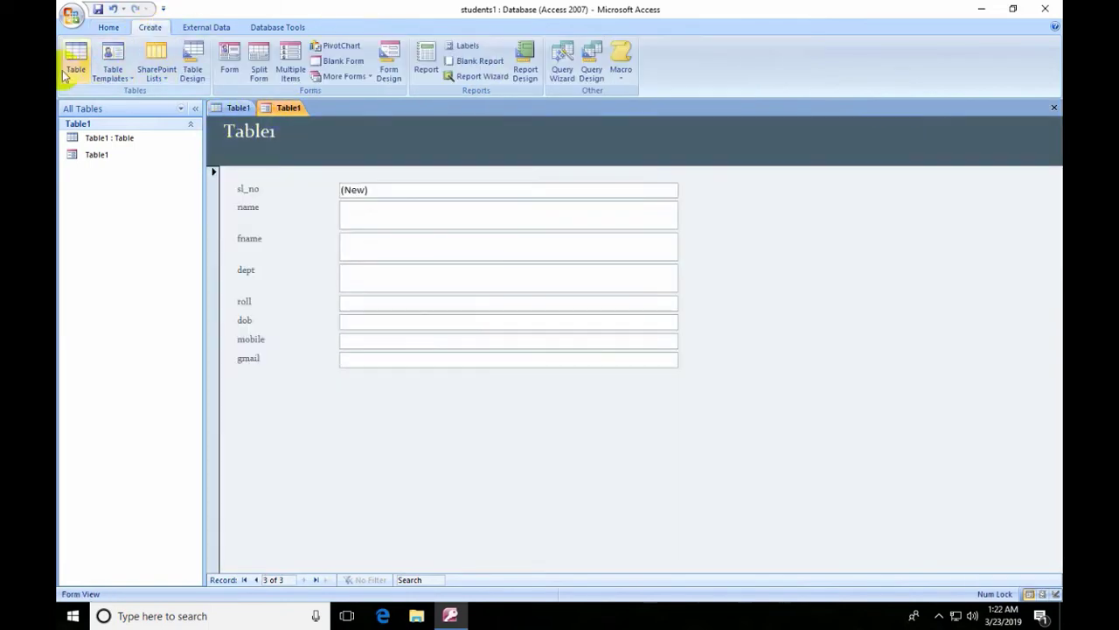
left_click(76, 57)
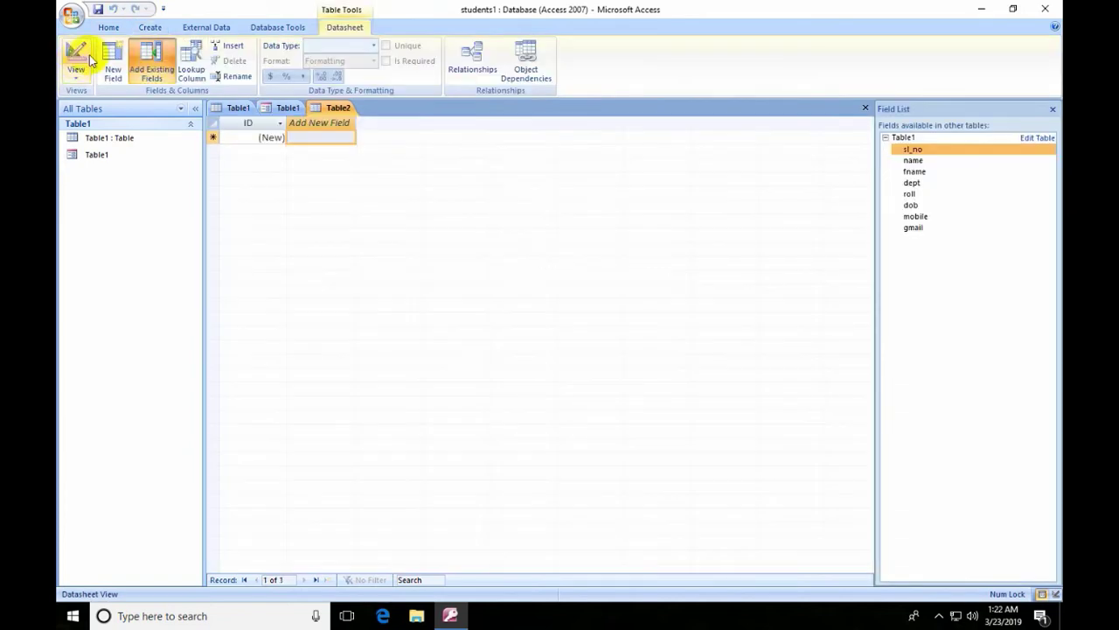
right_click(331, 107)
left_click(360, 158)
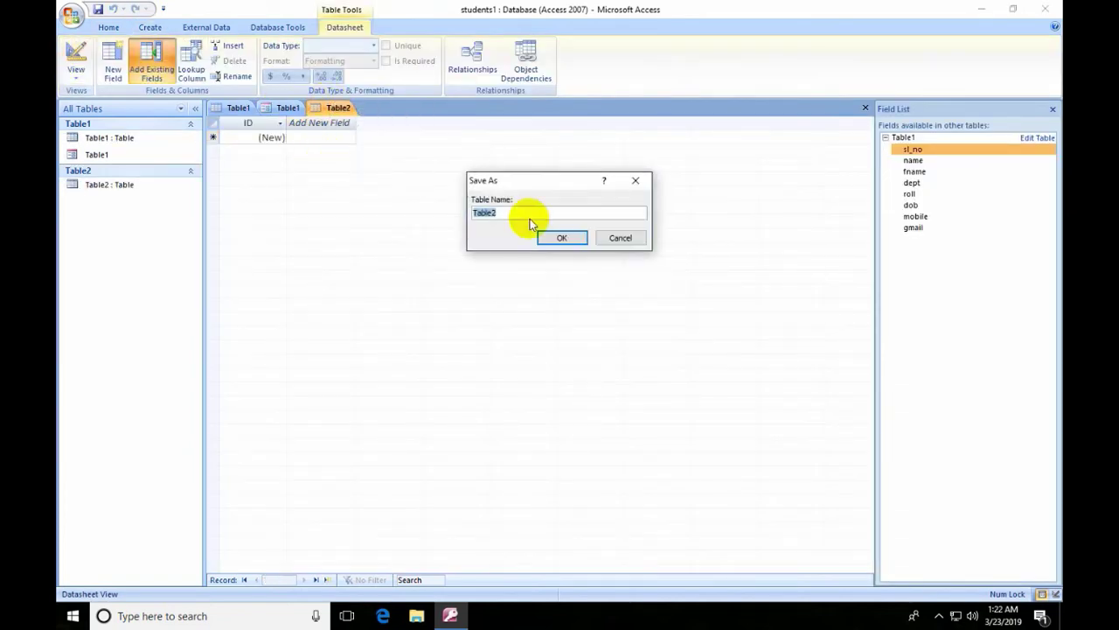
left_click(565, 238)
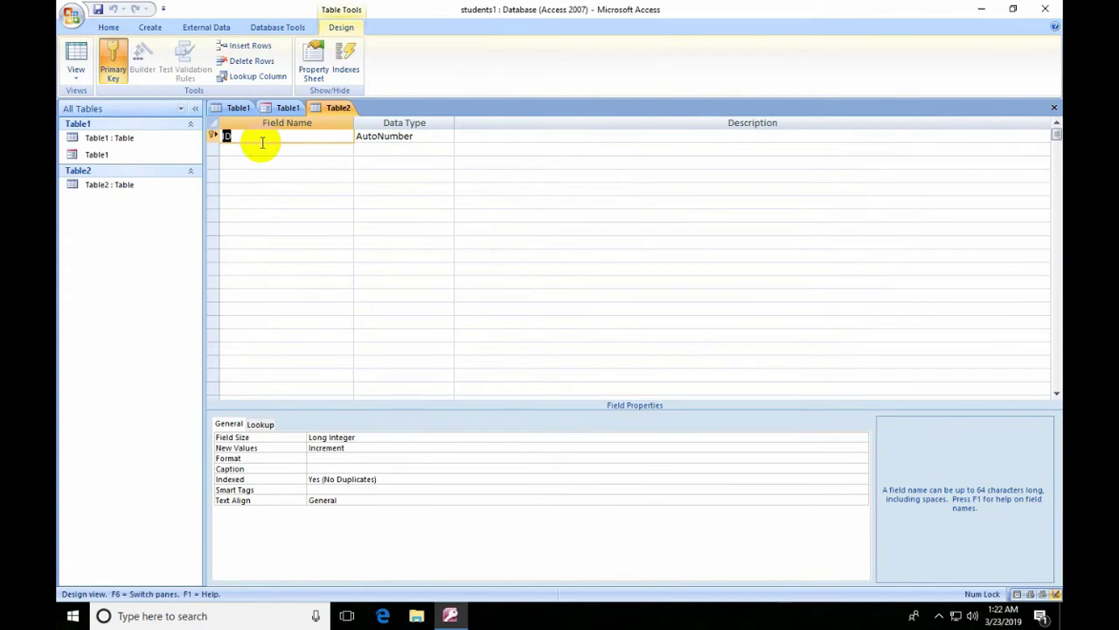
left_click(246, 106)
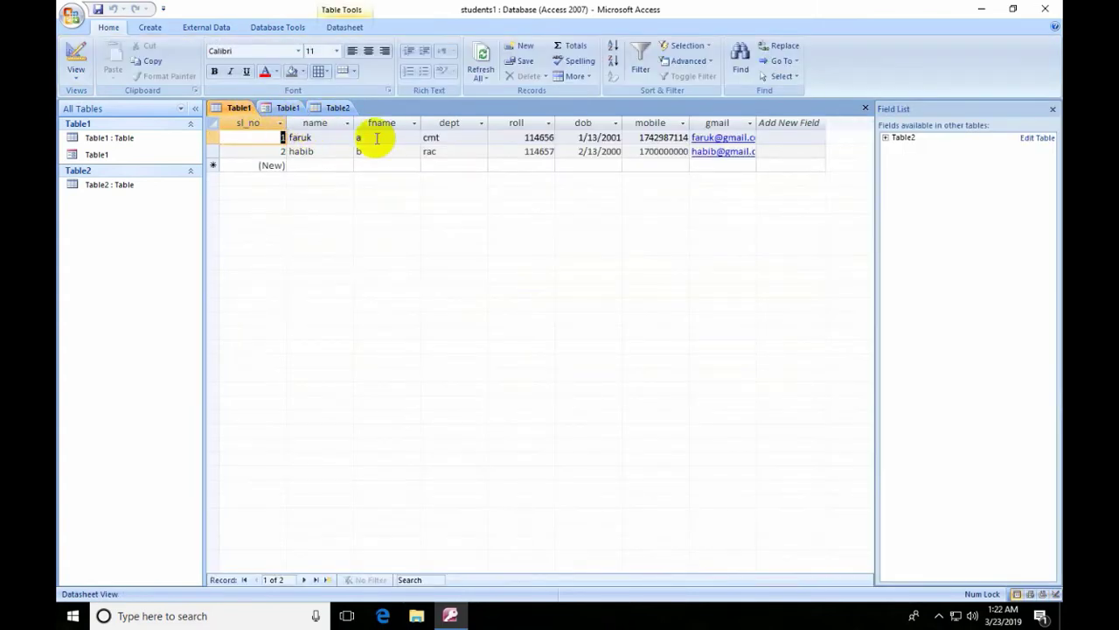
left_click(340, 108)
type("roll")
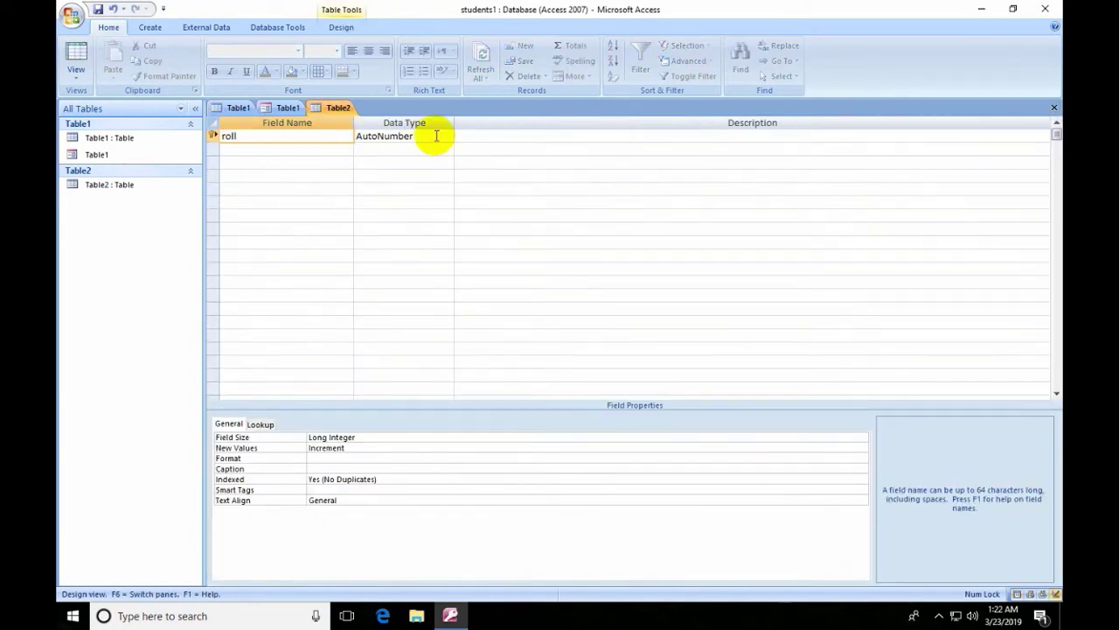
Set roll's data type to Number.
left_click(432, 136)
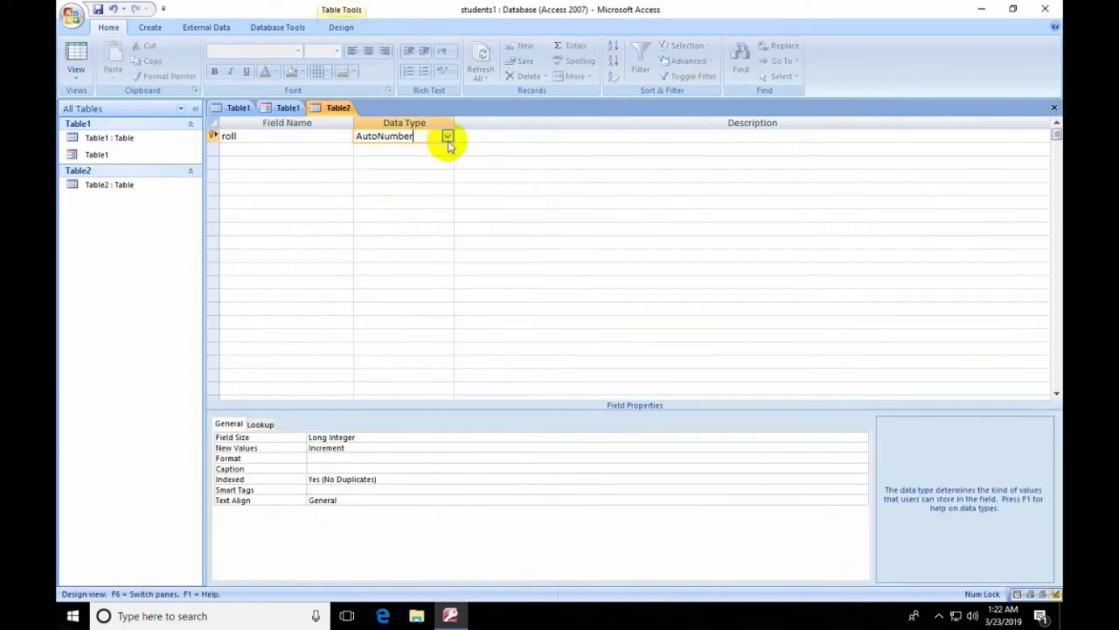
left_click(447, 137)
left_click(405, 177)
Add a Currency field cfee with default value 10000, then begin a result field.
left_click(304, 160)
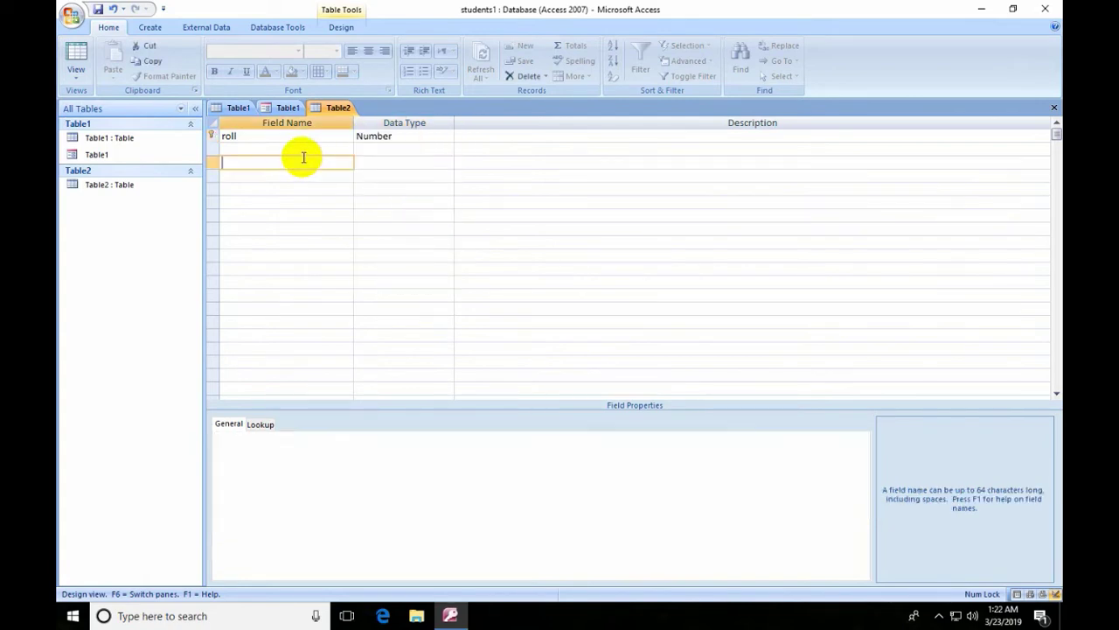
left_click(304, 147)
type("cfee")
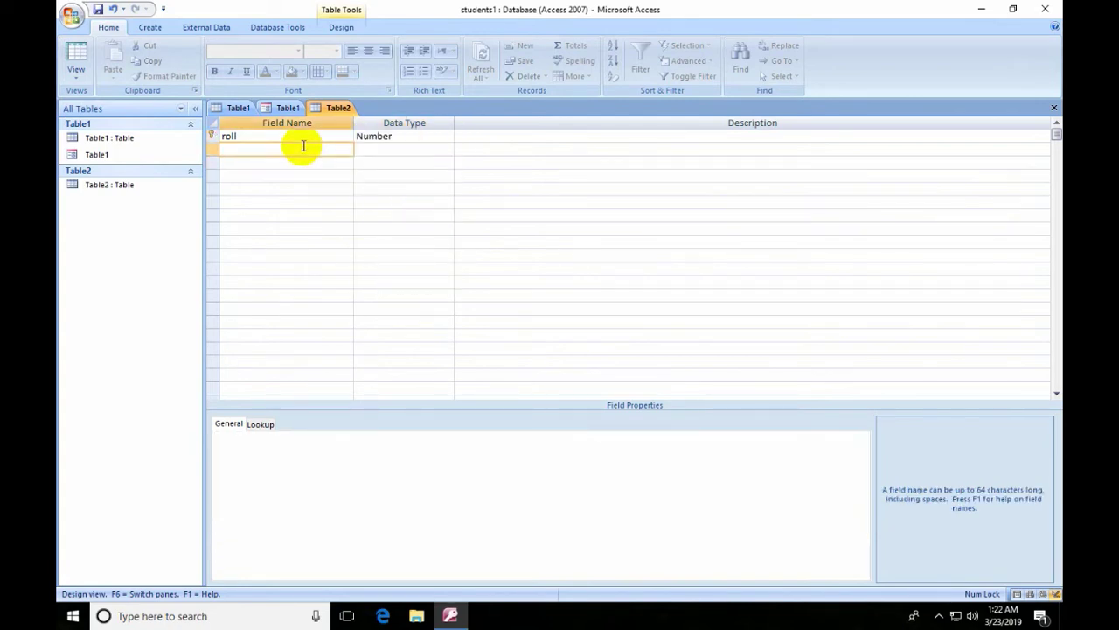
left_click(410, 149)
left_click(447, 149)
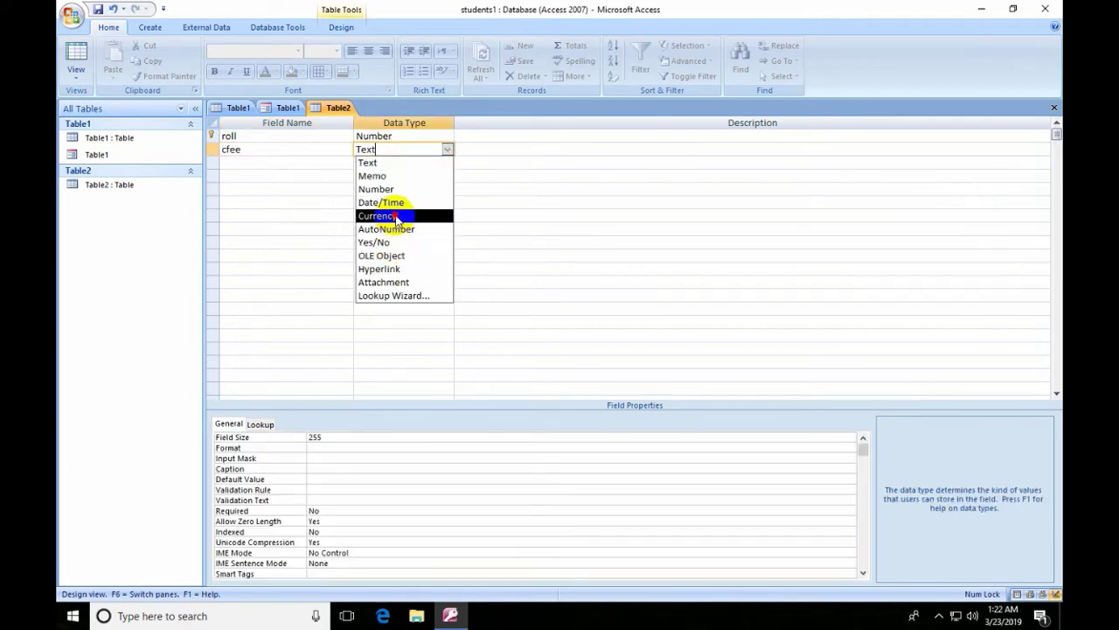
left_click(396, 216)
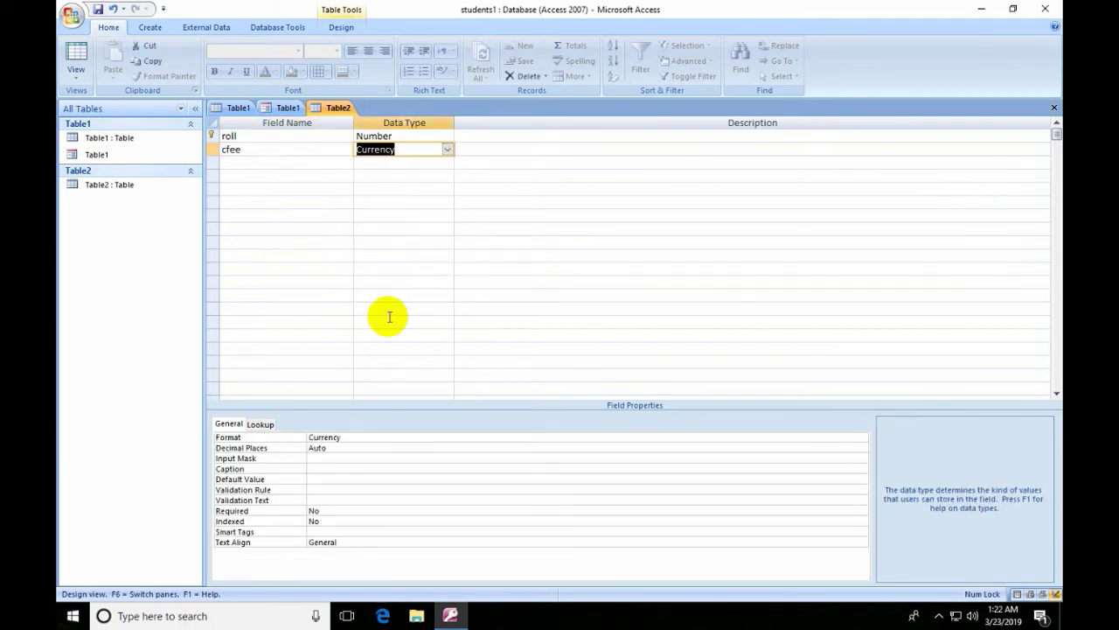
left_click(324, 479)
type("10000")
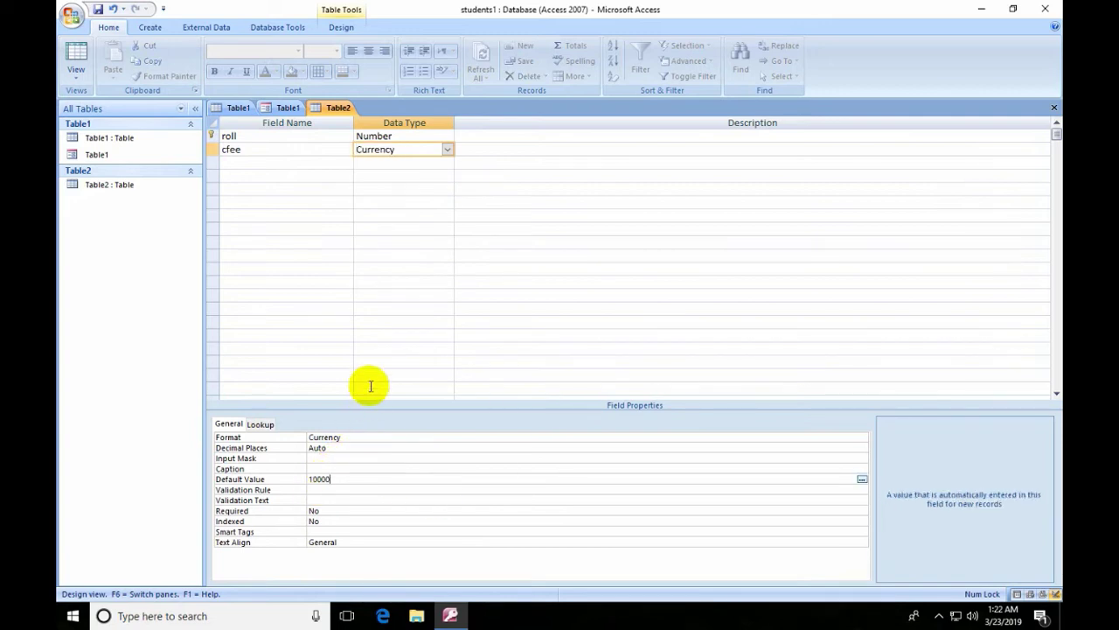
left_click(274, 163)
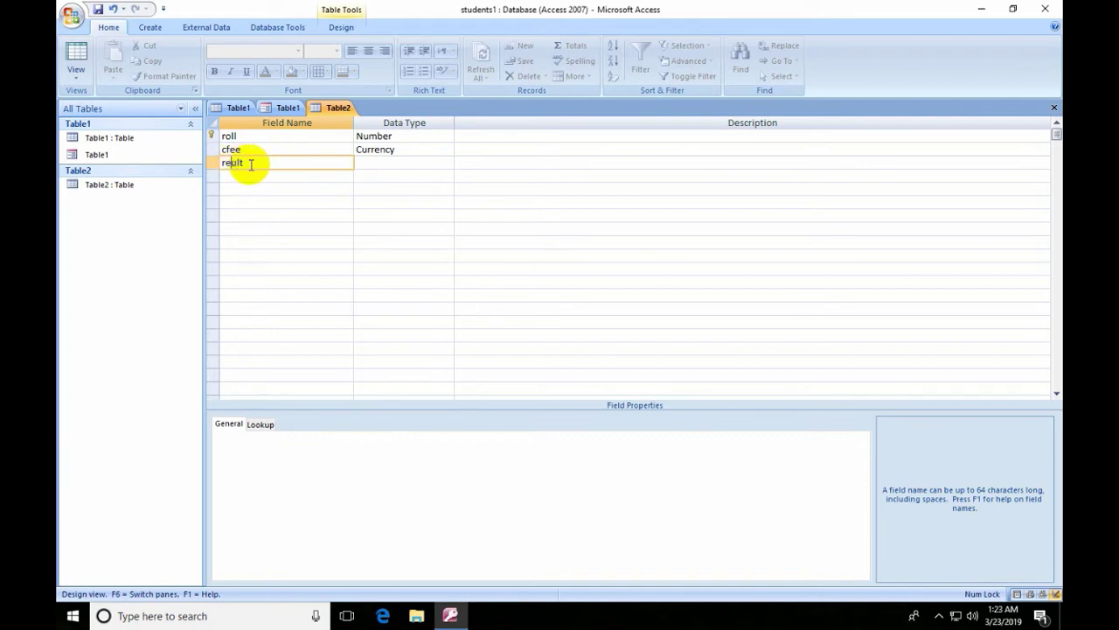
type("s")
Start the Lookup Wizard from result's data type list, then cancel it.
left_click(372, 163)
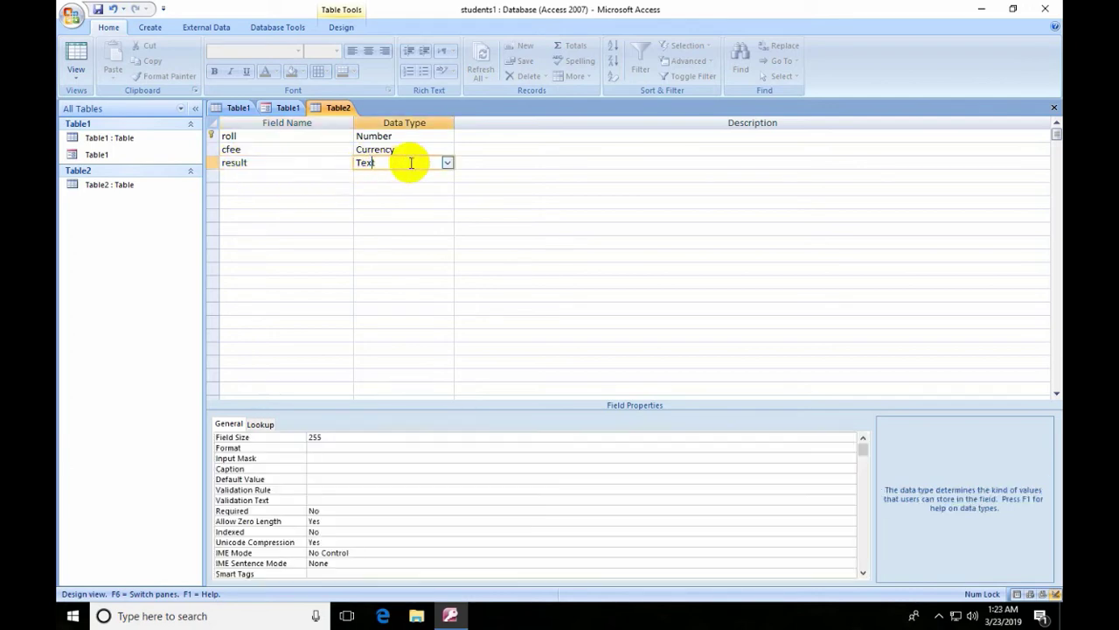
left_click(448, 163)
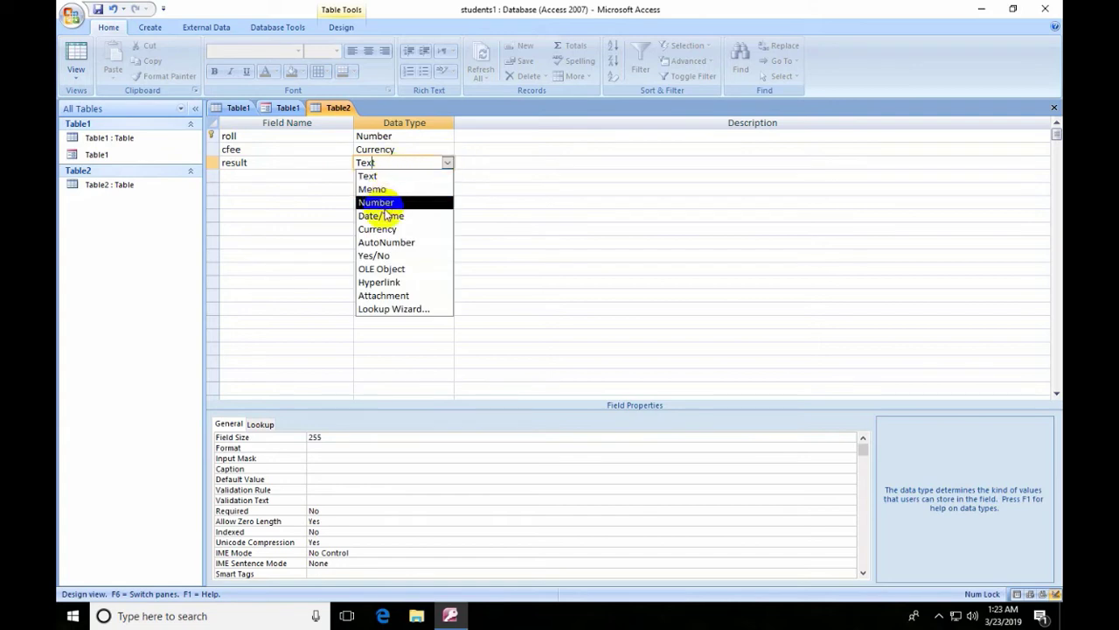
left_click(393, 309)
left_click(633, 339)
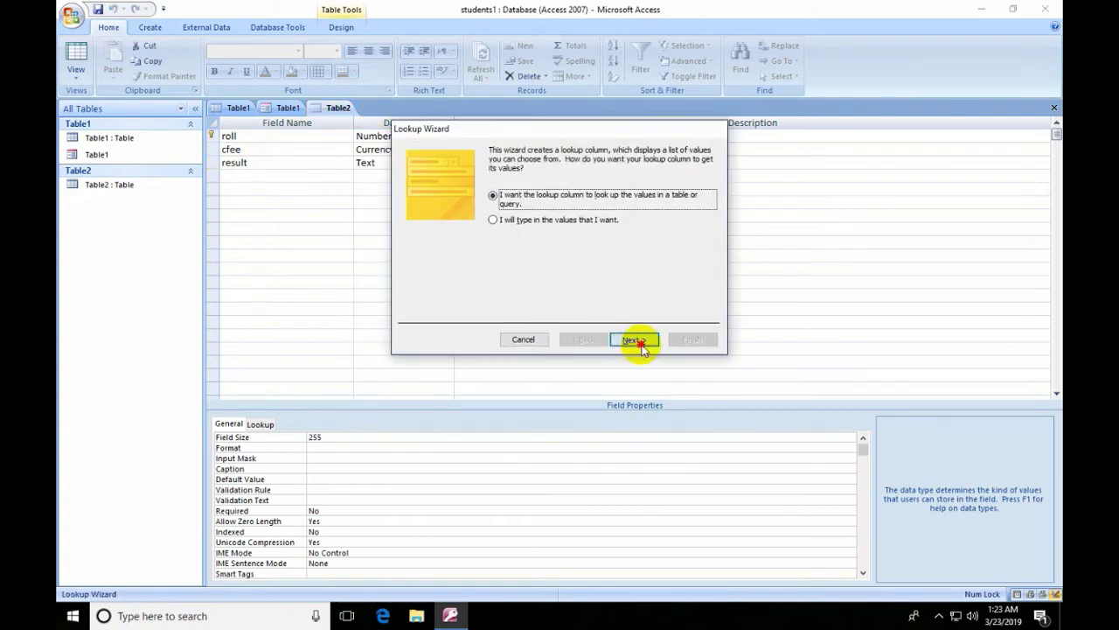
left_click(523, 338)
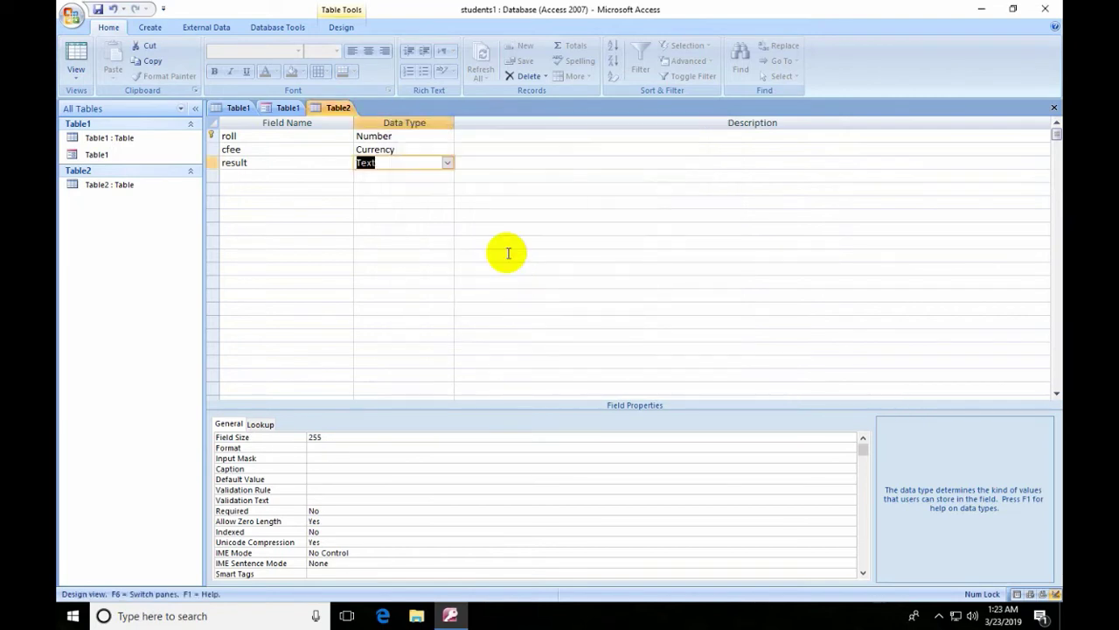
Rerun the Lookup Wizard for result with typed values pass and fail, and finish.
left_click(447, 163)
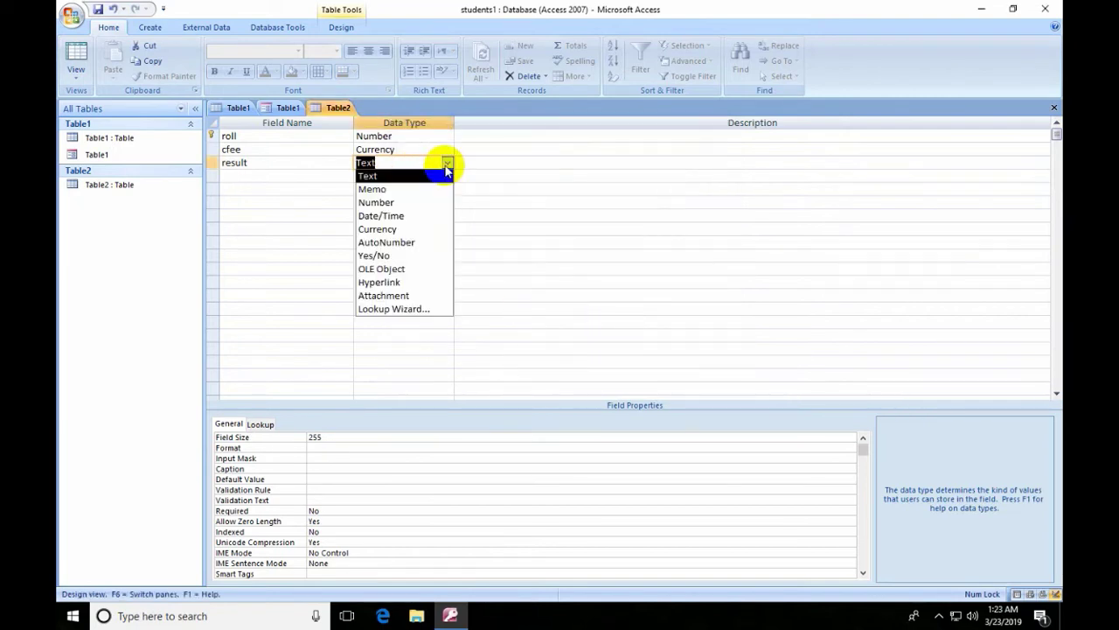
left_click(411, 308)
left_click(493, 219)
left_click(634, 338)
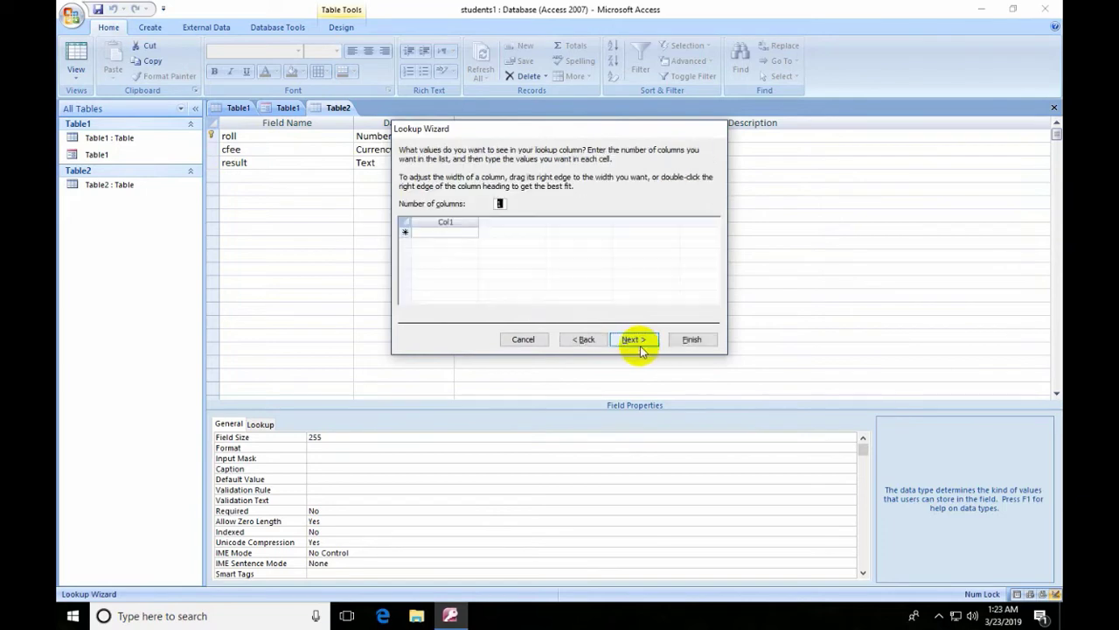
left_click(432, 231)
type("pass")
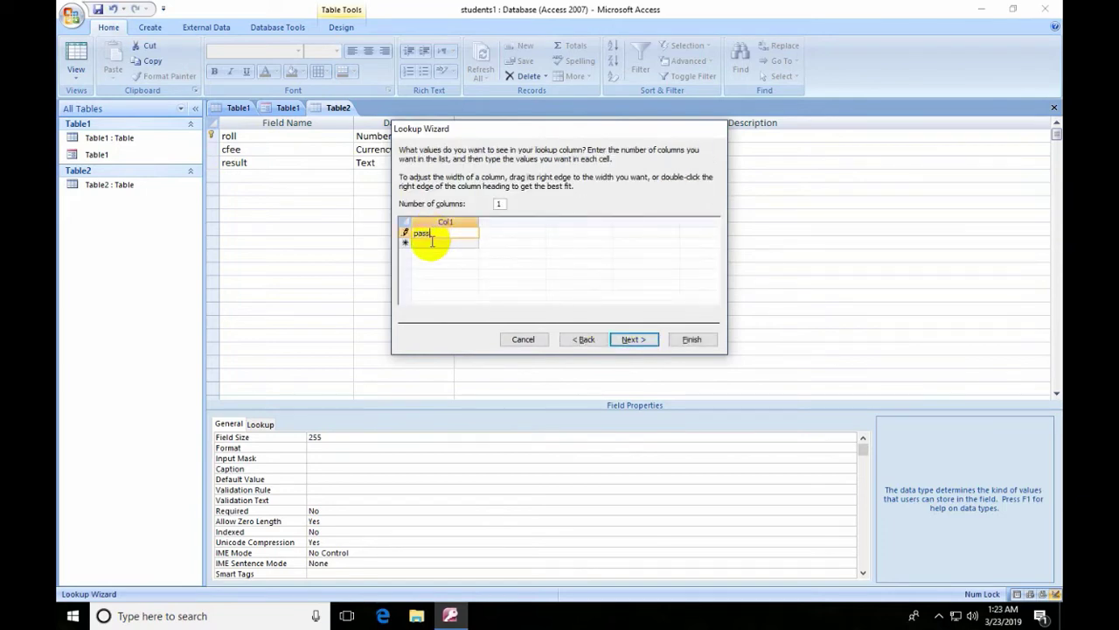
left_click(433, 243)
type("fail")
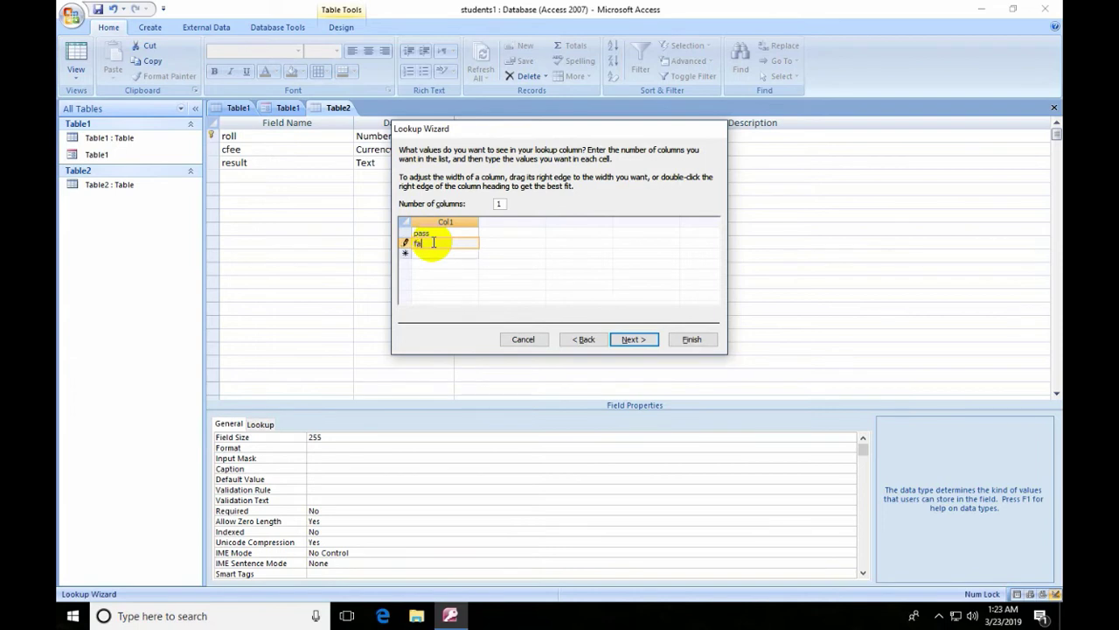
left_click(635, 338)
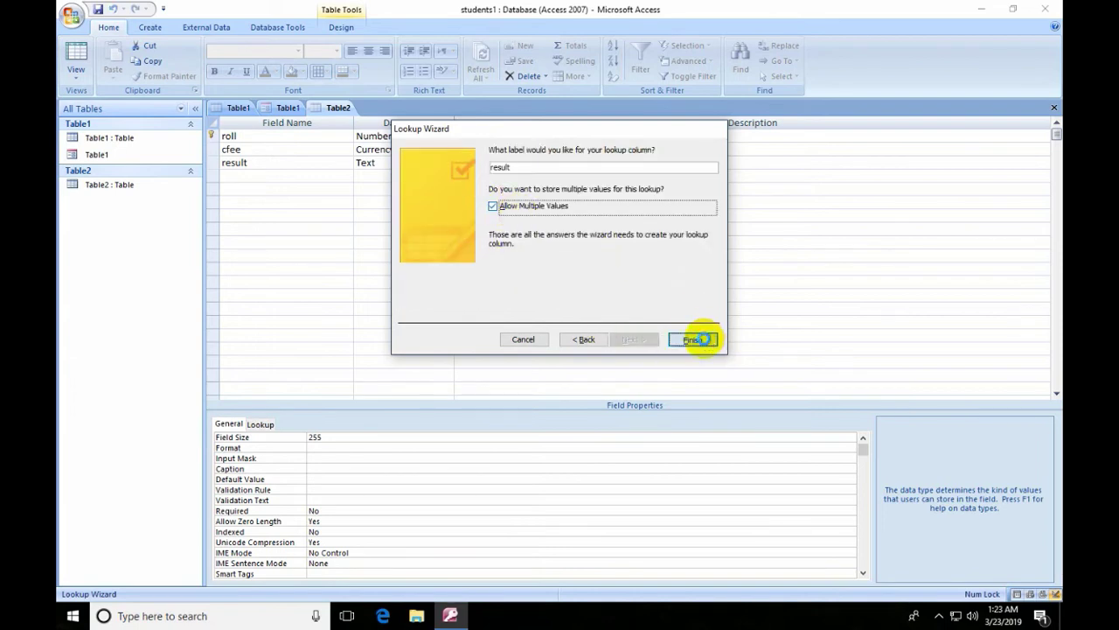
left_click(692, 339)
Save Table2 and view it as a datasheet, with cfee defaulting to $10,000.00.
right_click(331, 109)
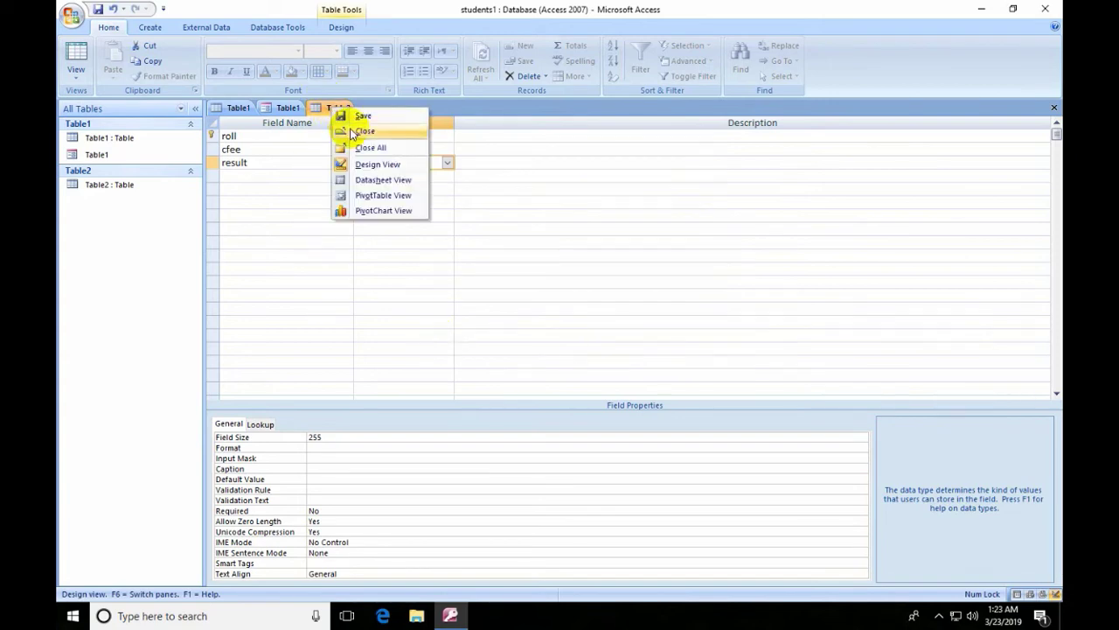
left_click(338, 113)
right_click(333, 105)
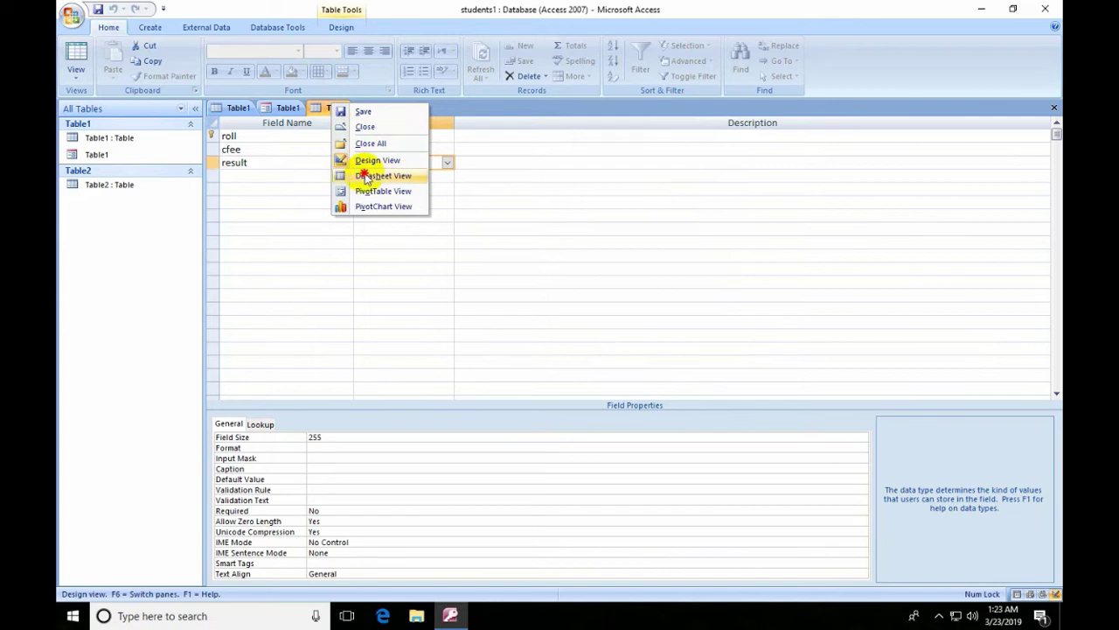
left_click(376, 175)
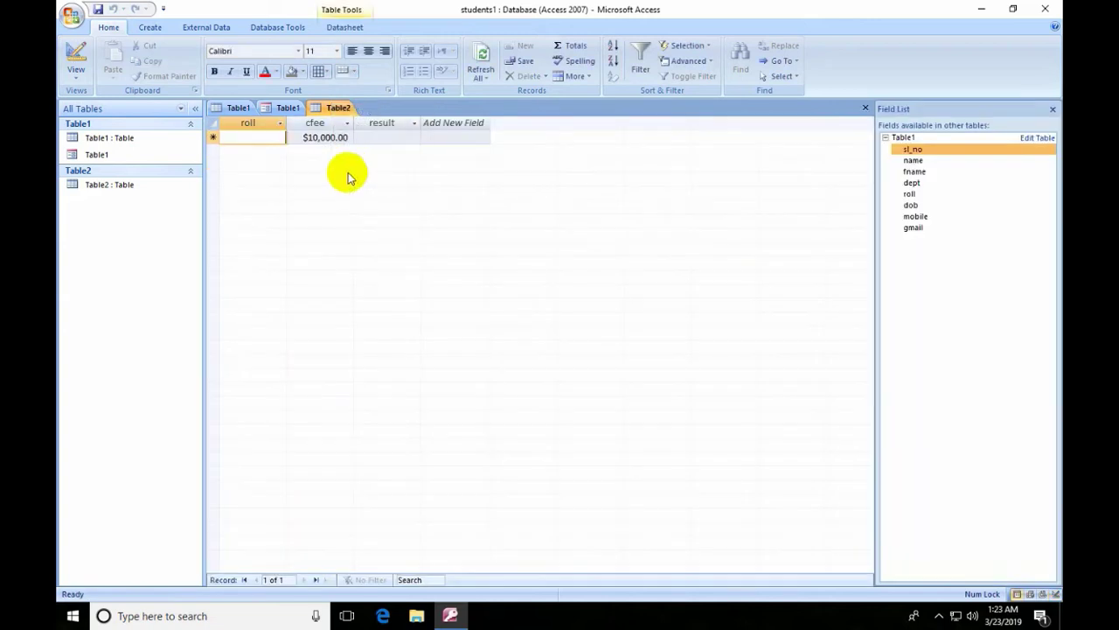
left_click(149, 28)
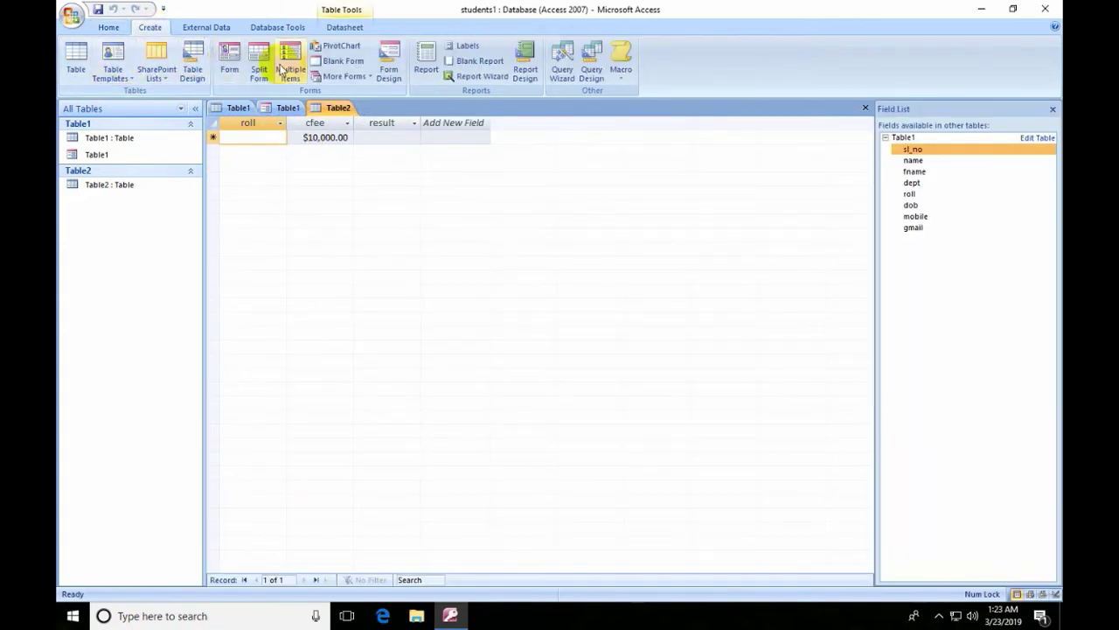
left_click(341, 76)
Build a columnar Form Wizard form from all of Table2's fields.
left_click(366, 106)
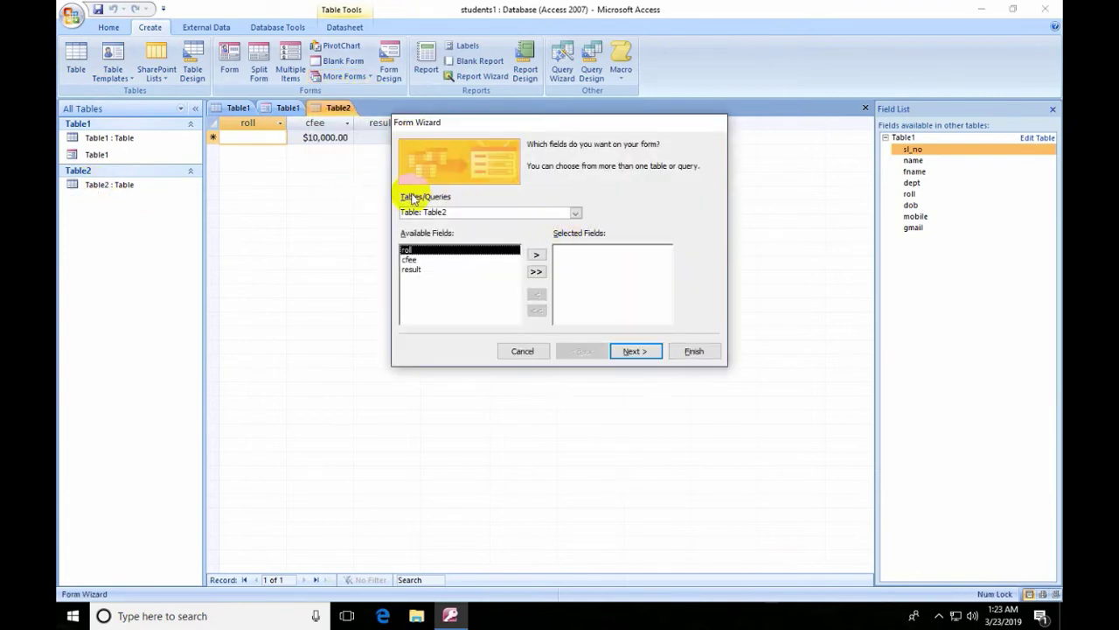
left_click(576, 214)
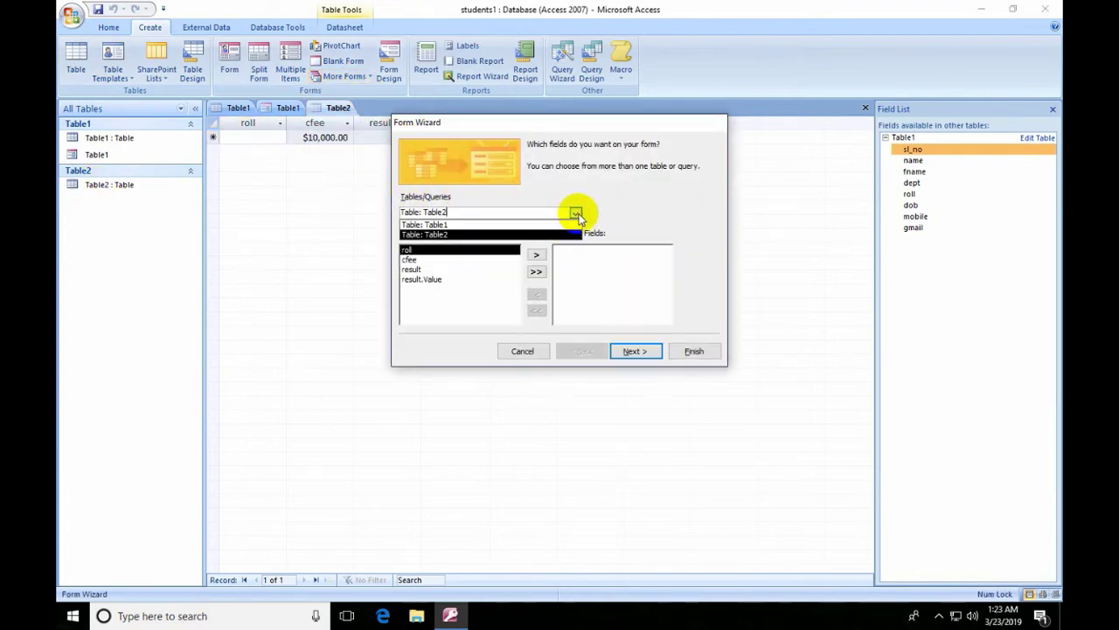
left_click(535, 234)
left_click(542, 273)
left_click(634, 351)
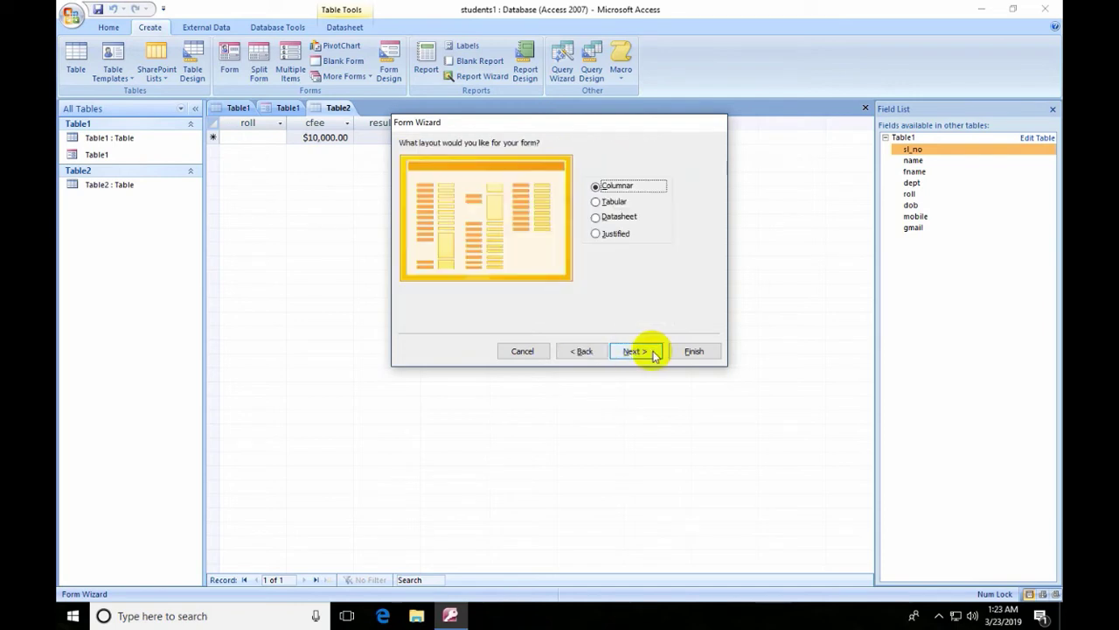
left_click(649, 349)
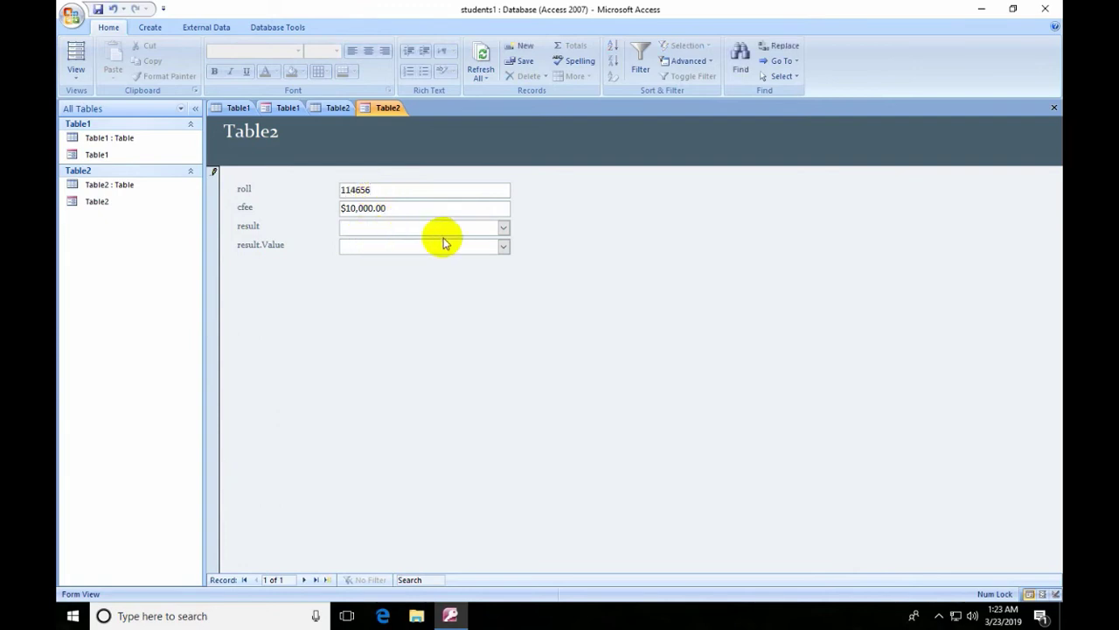
Set the first record's result to pass in the Table2 form.
left_click(503, 227)
left_click(363, 245)
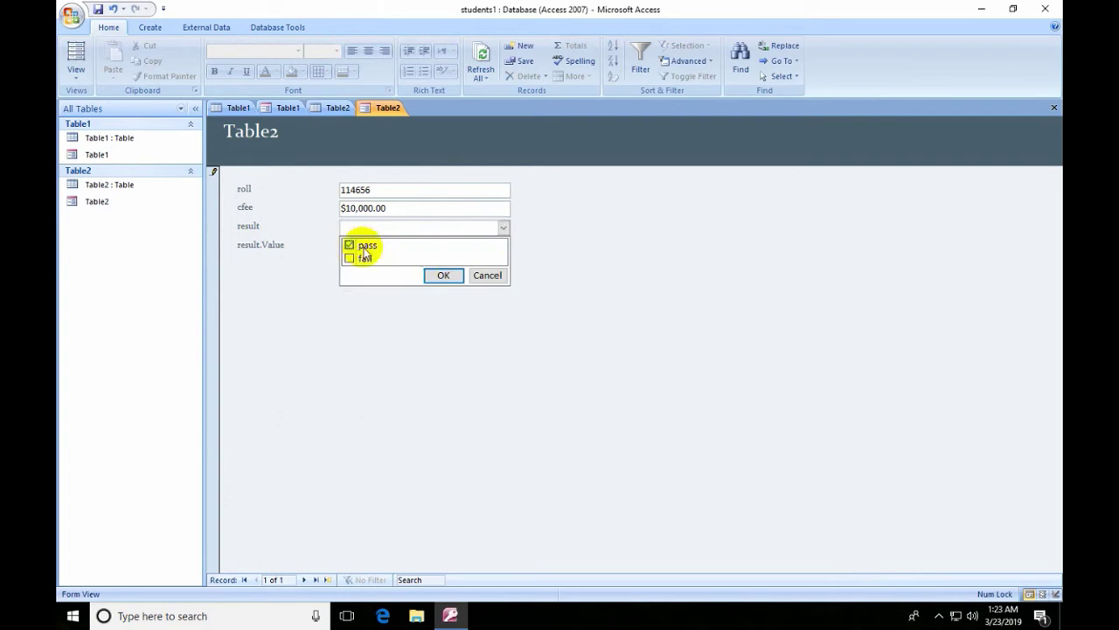
left_click(444, 274)
left_click(503, 246)
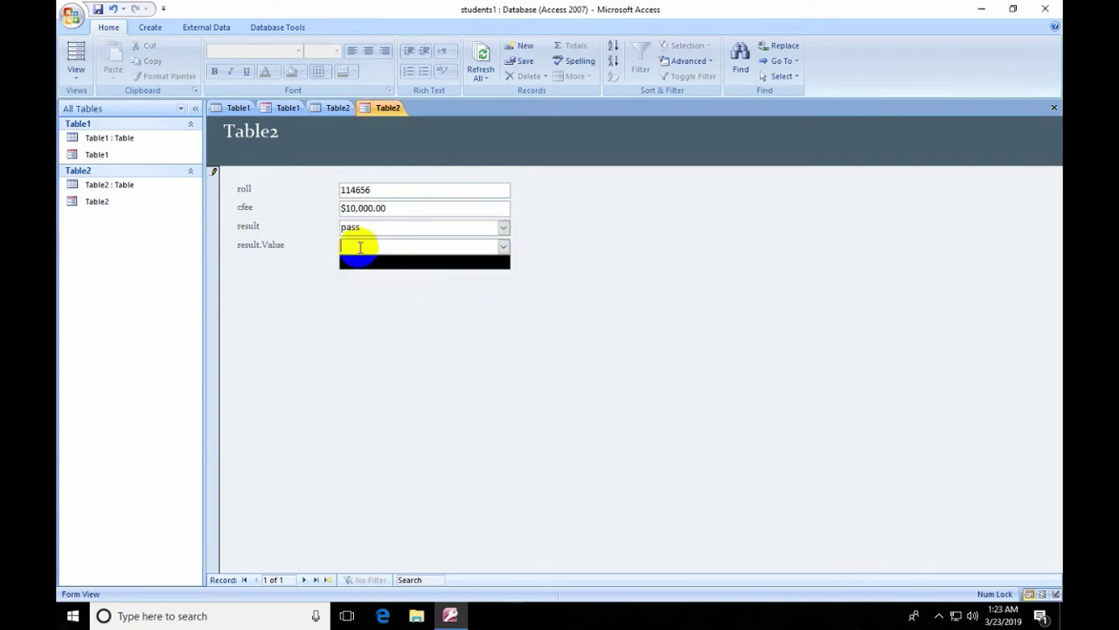
left_click(400, 290)
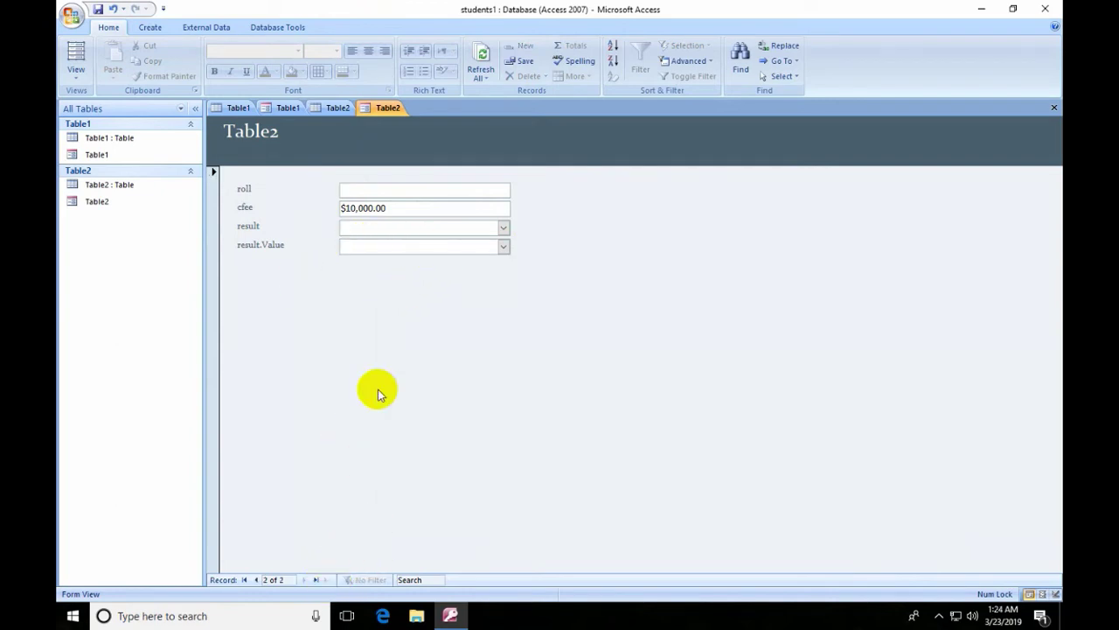
Enter a second record with its roll number and result pass, then save it.
left_click(353, 192)
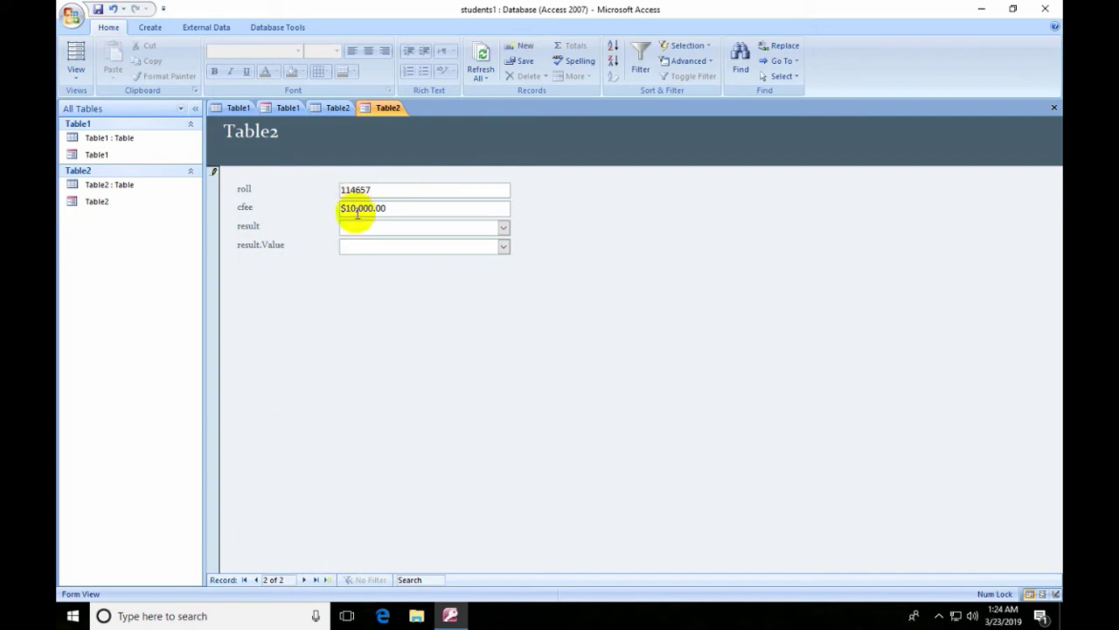
left_click(504, 228)
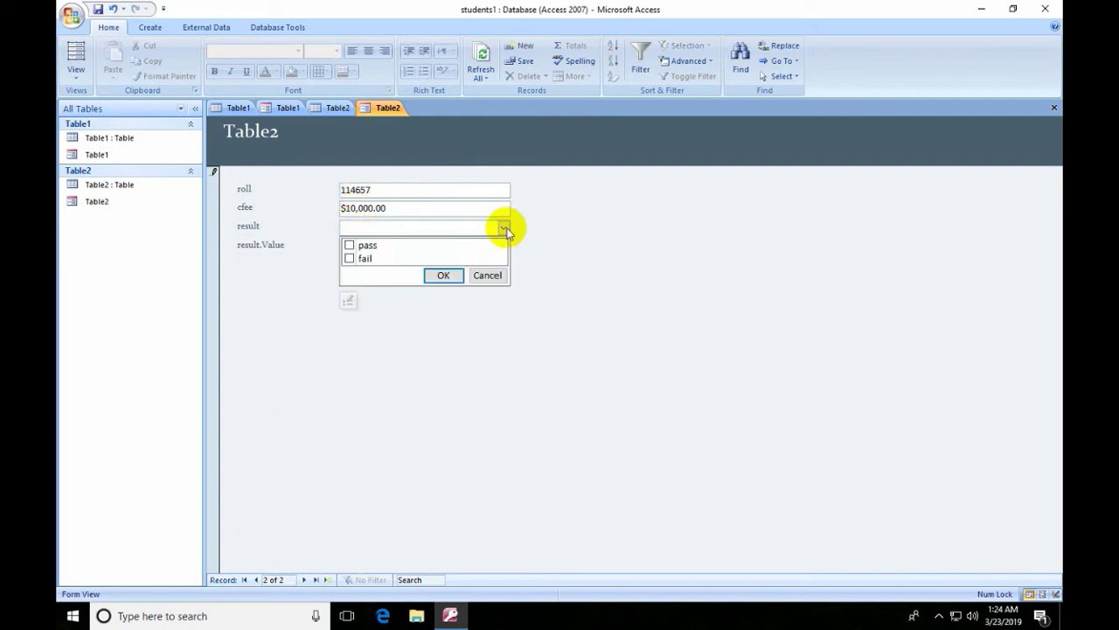
left_click(349, 246)
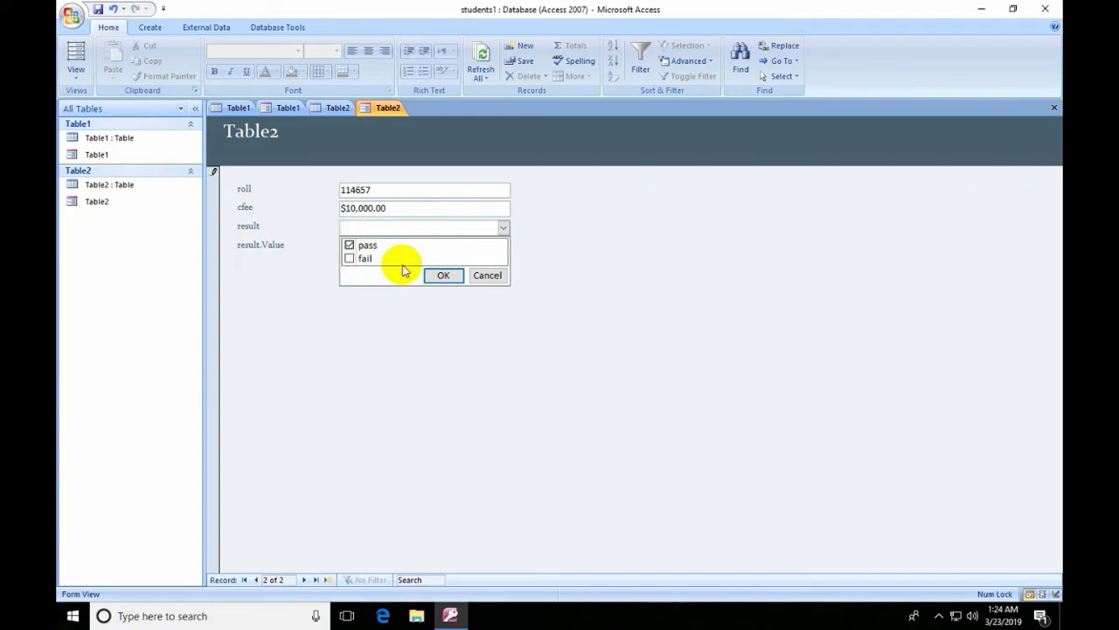
left_click(441, 275)
left_click(326, 580)
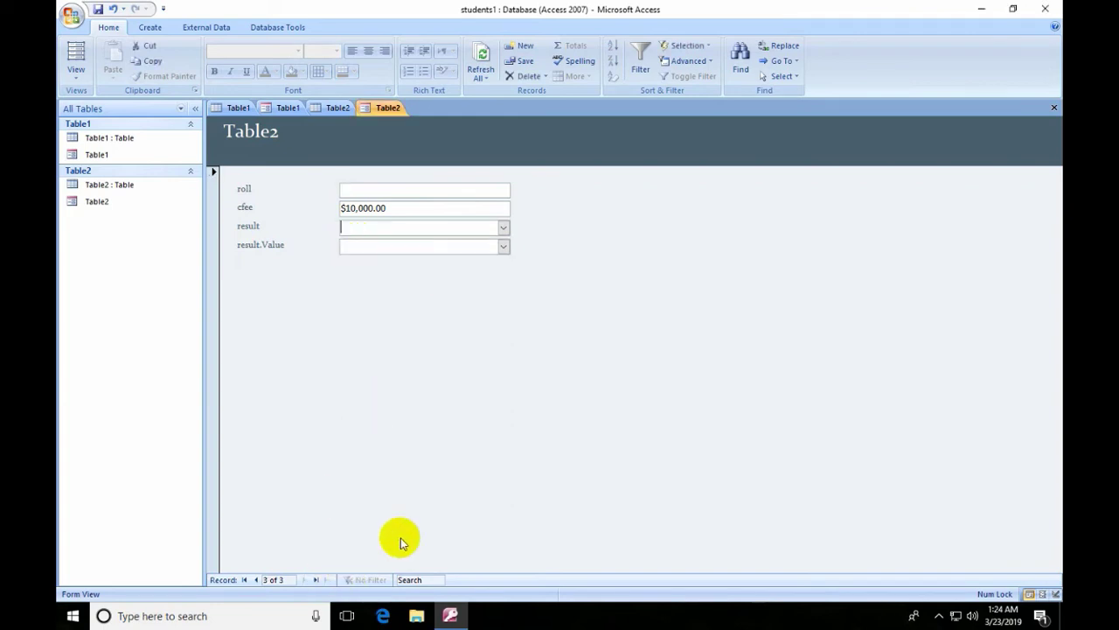
left_click(338, 108)
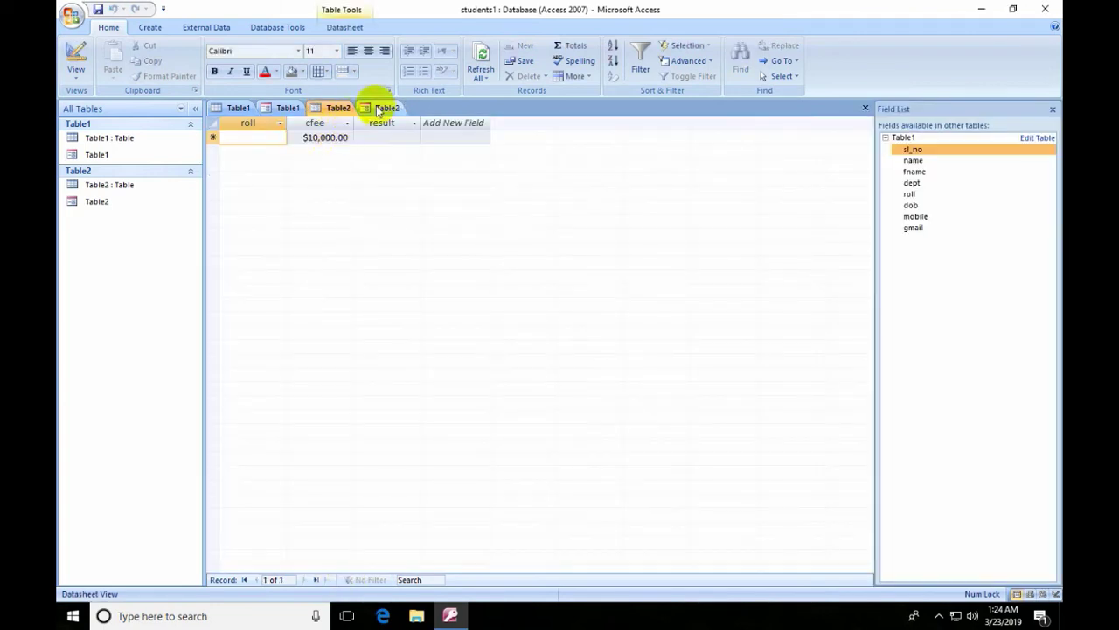
Refresh the datasheet and add Table1 and Table2 to the Relationships window.
left_click(483, 60)
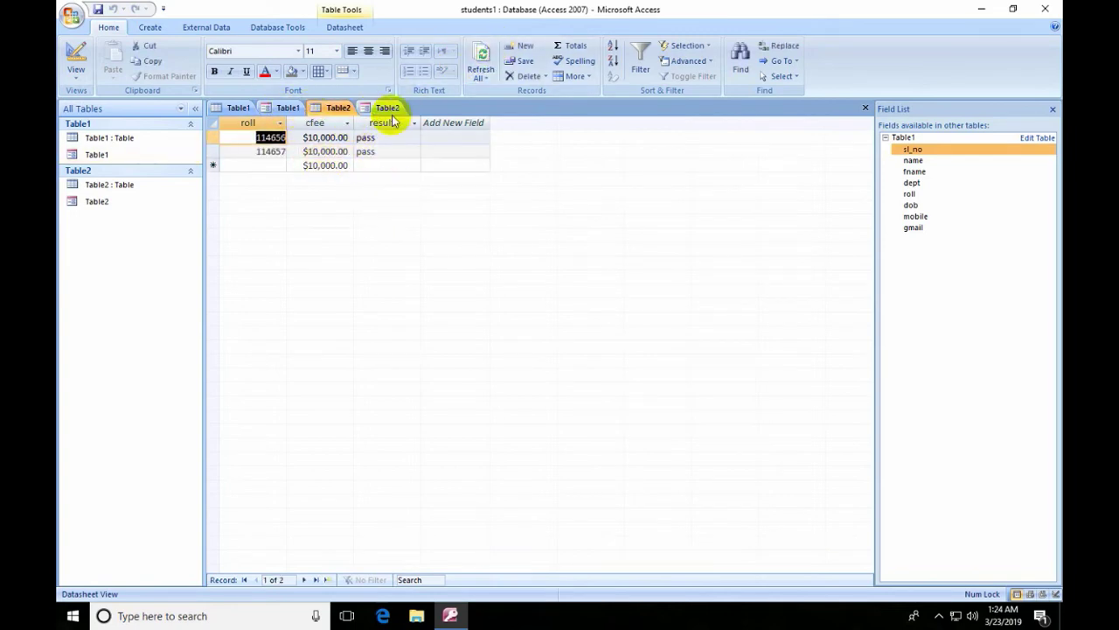
left_click(149, 27)
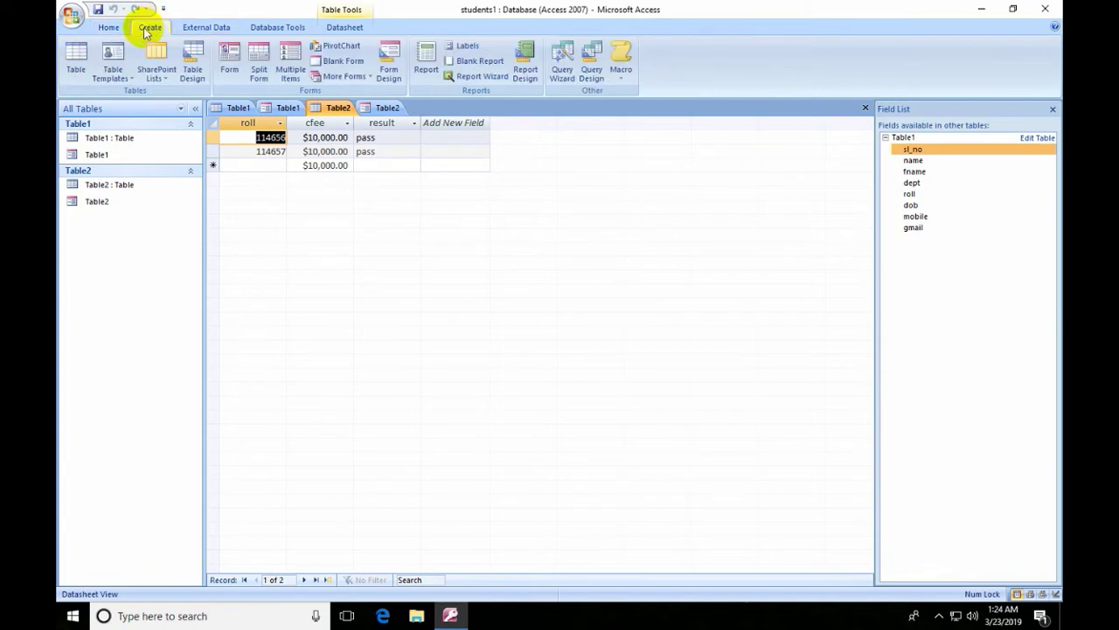
left_click(271, 30)
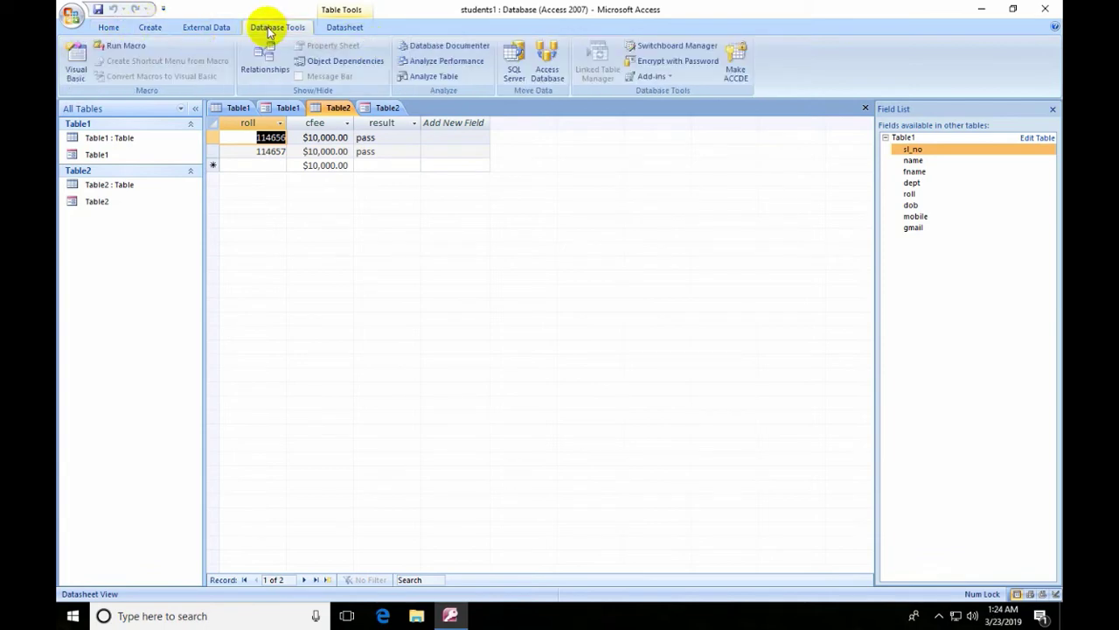
left_click(272, 67)
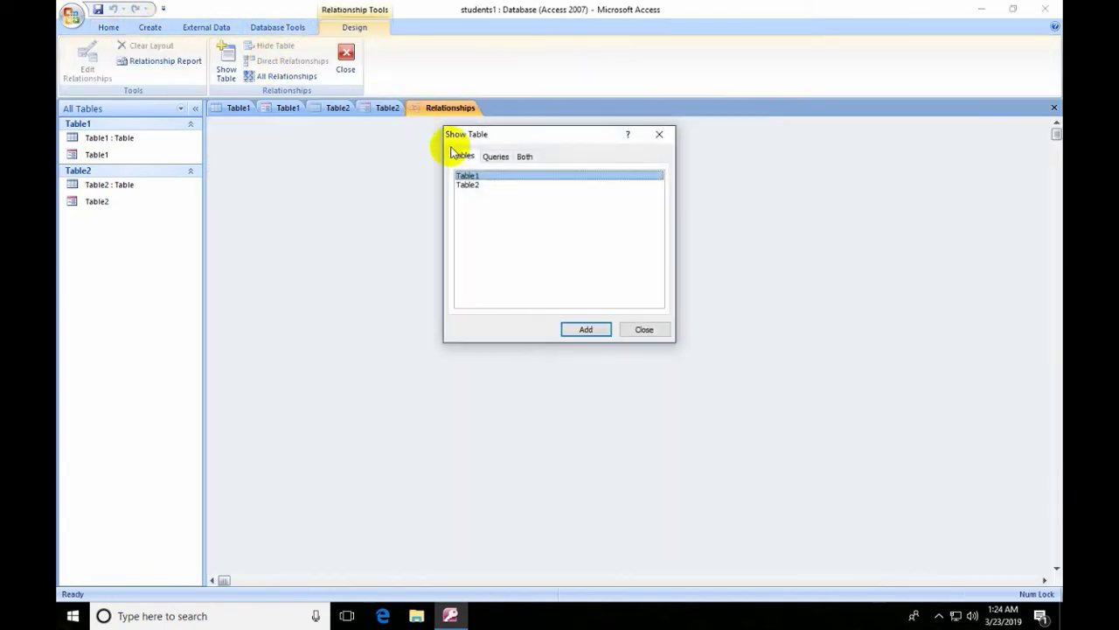
left_click_drag(481, 187, 477, 176)
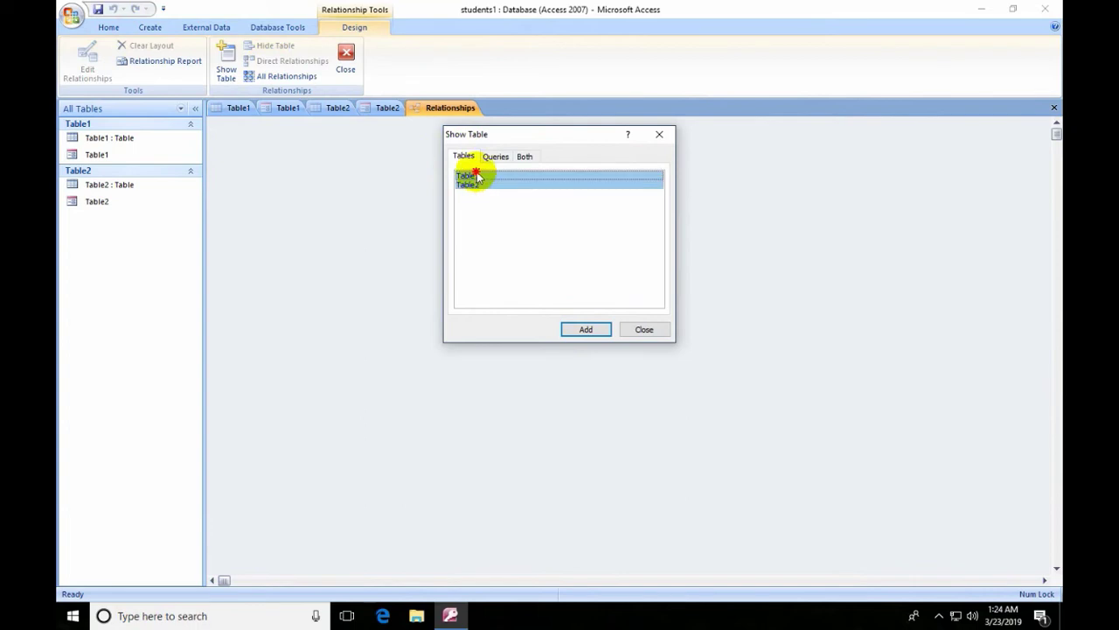
left_click(584, 328)
left_click(645, 329)
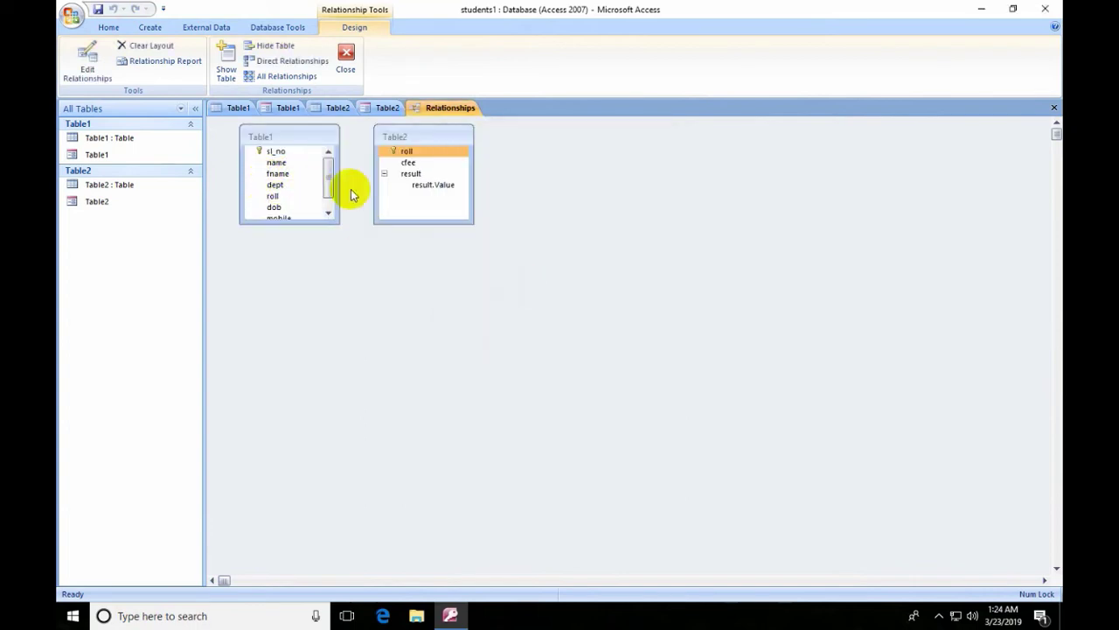
Link roll to roll with join type 3, including all Table1 records.
left_click_drag(330, 176, 409, 158)
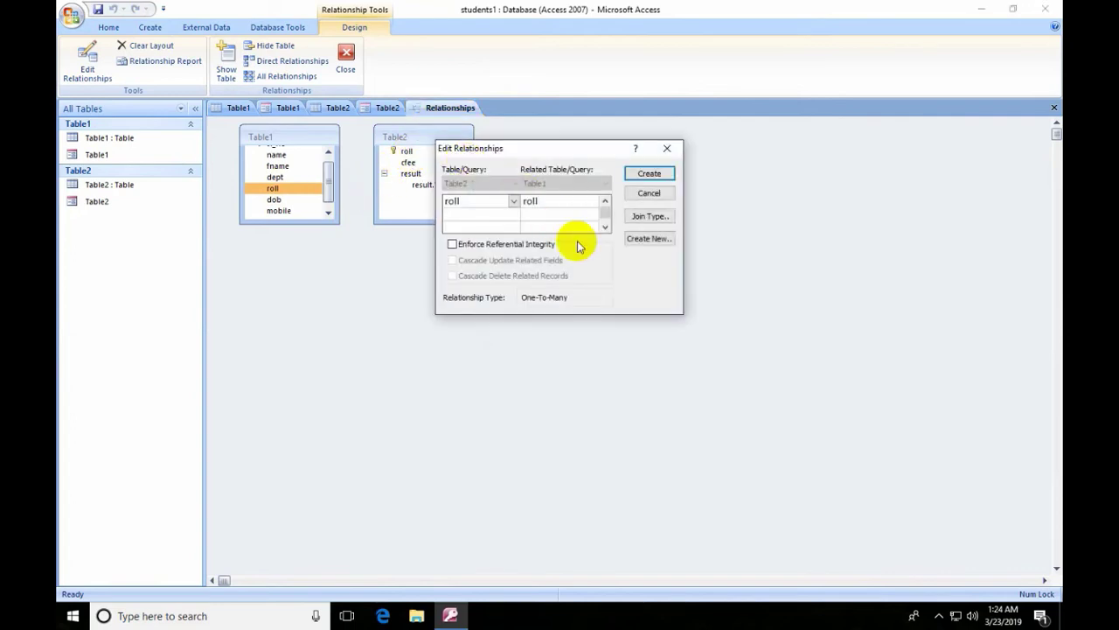
left_click(641, 216)
left_click(445, 231)
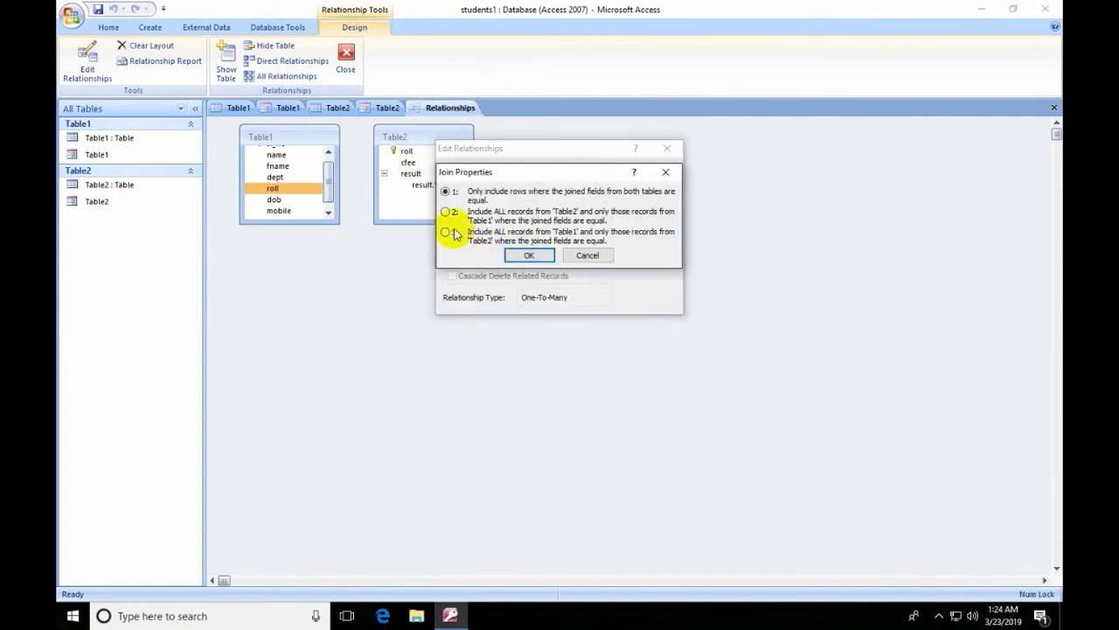
left_click(529, 255)
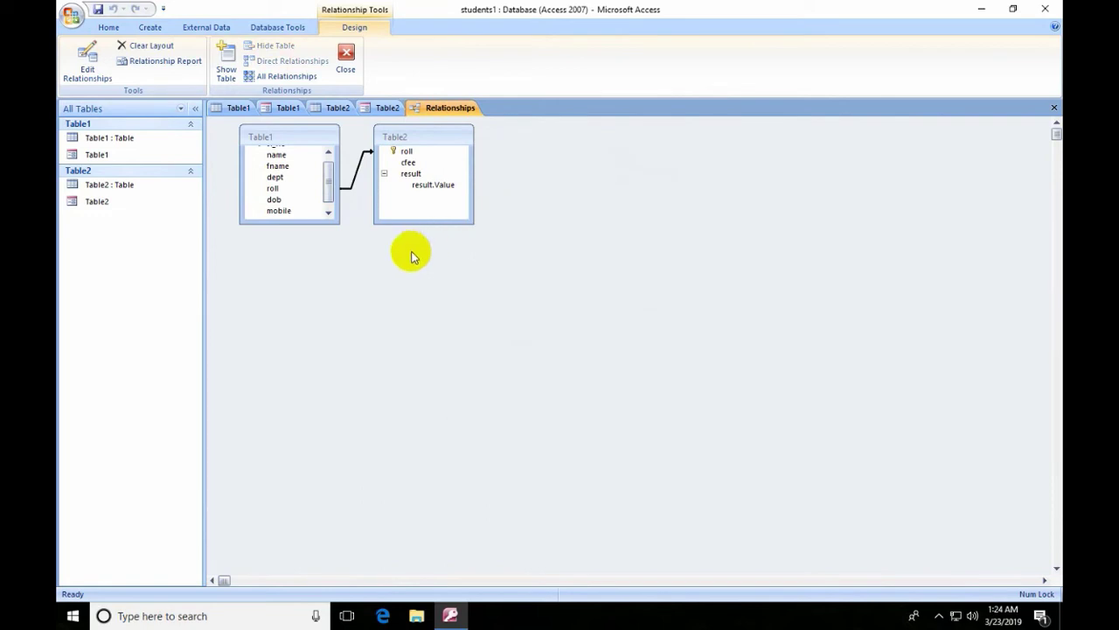
left_click(272, 139)
Close the Relationships view.
right_click(425, 105)
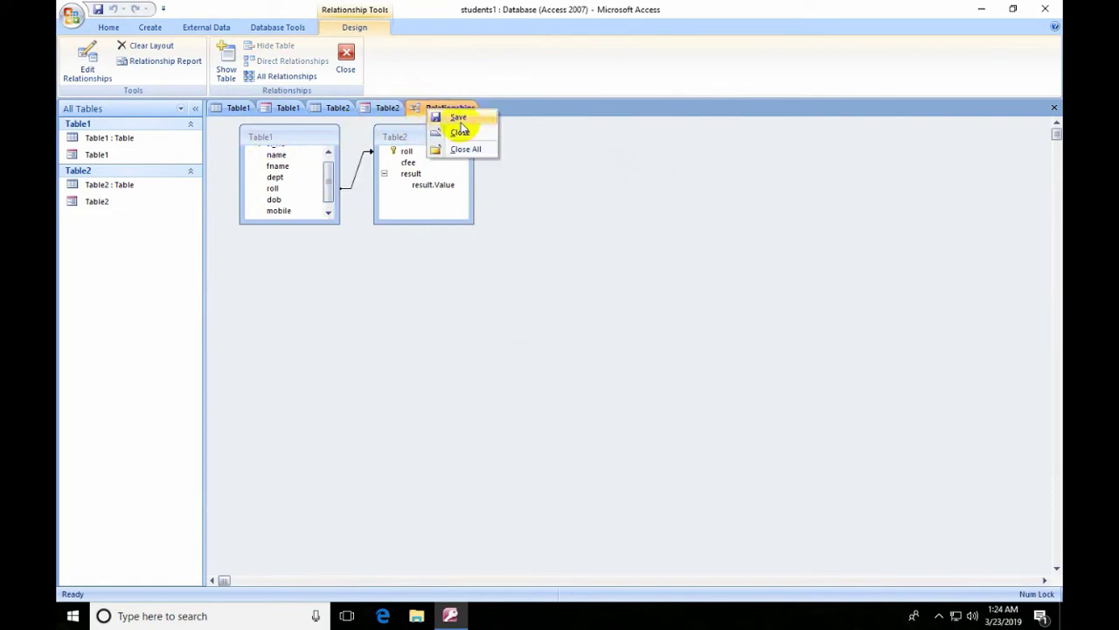
left_click(439, 109)
right_click(439, 108)
left_click(473, 133)
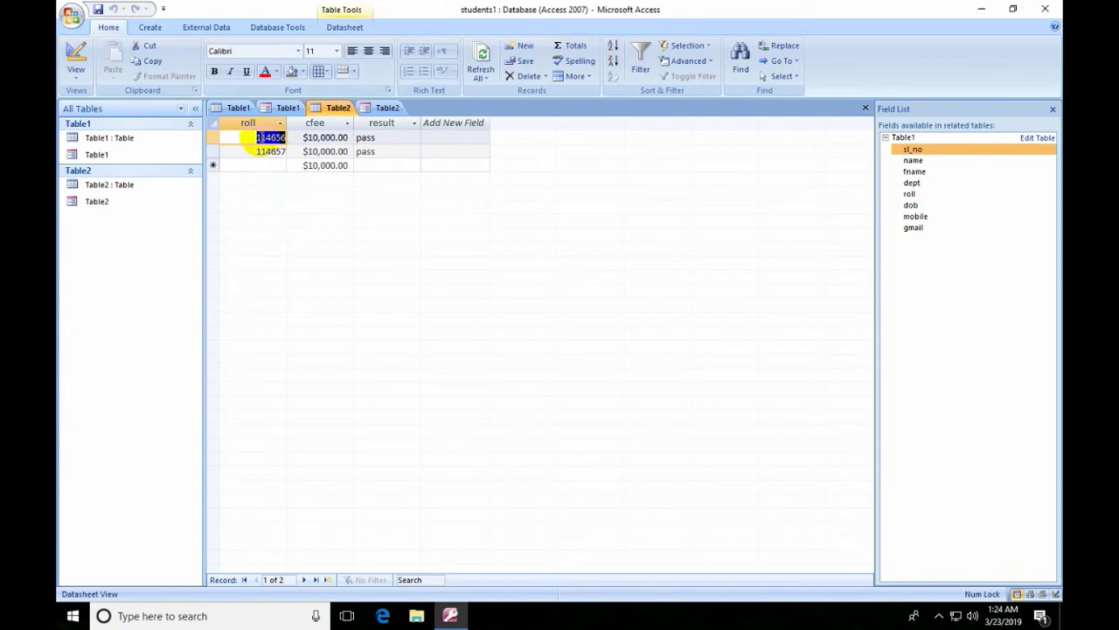
Look through the Table1 and Table2 datasheets and forms.
left_click(227, 112)
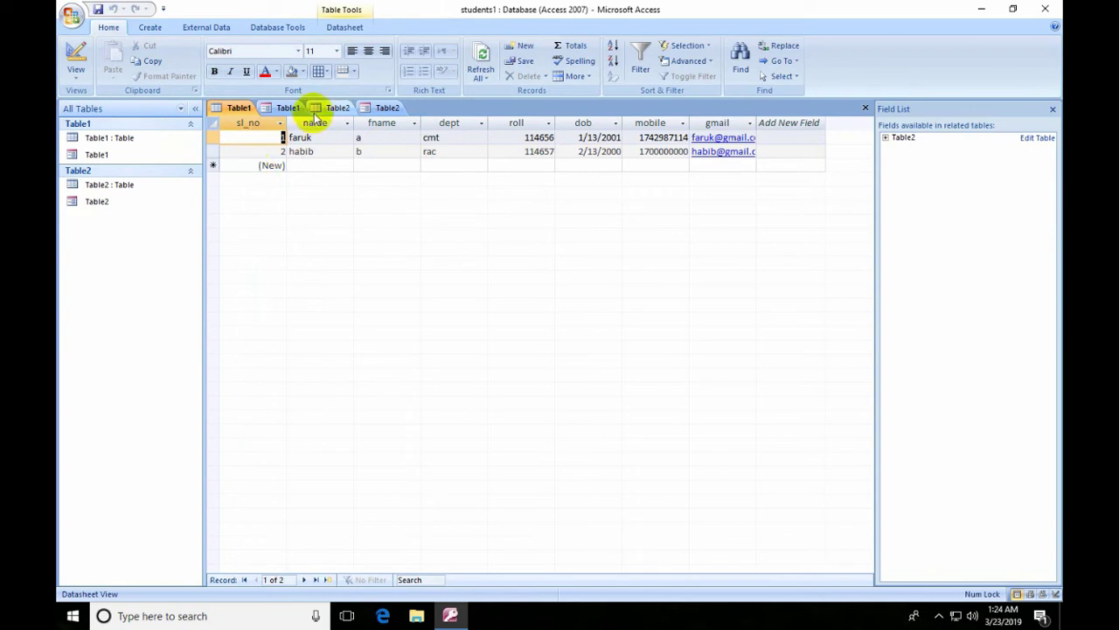
left_click(386, 108)
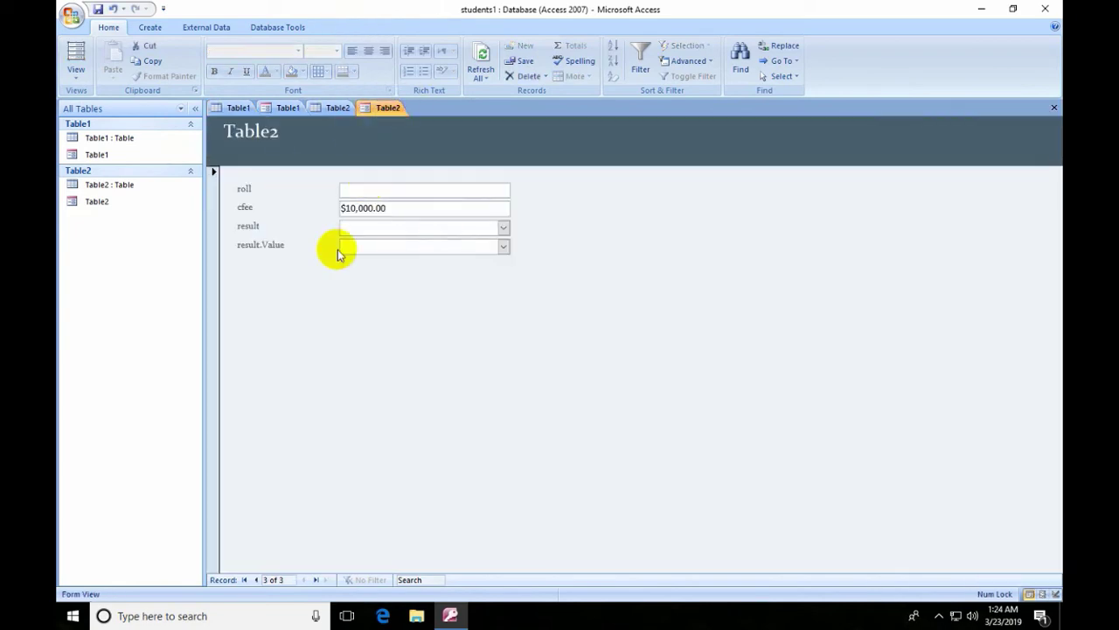
left_click(322, 108)
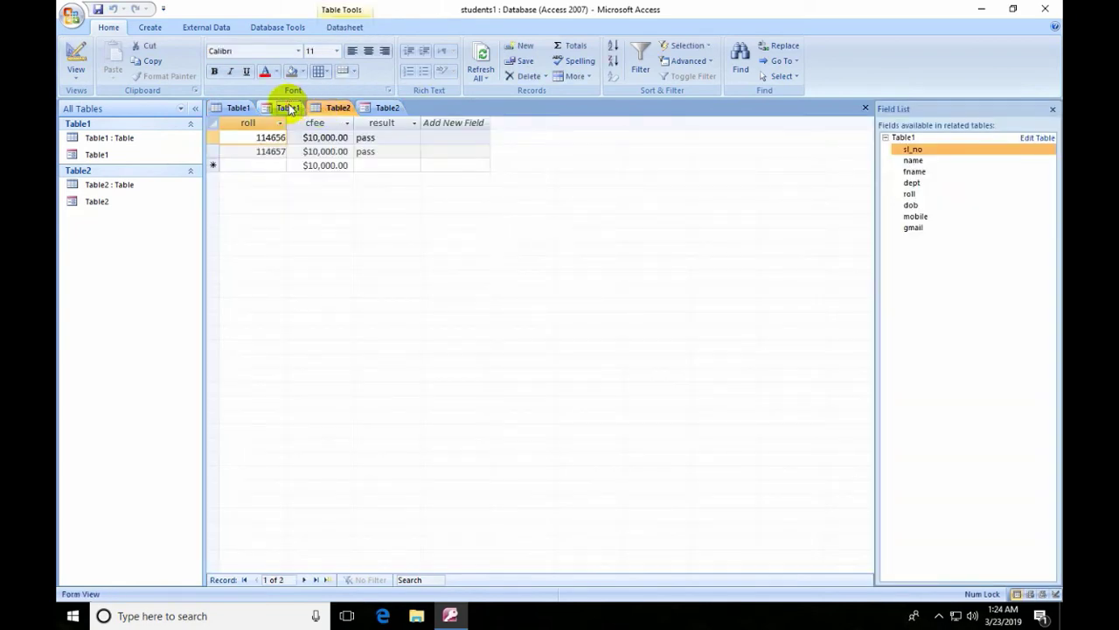
left_click(287, 108)
left_click(334, 109)
left_click(378, 109)
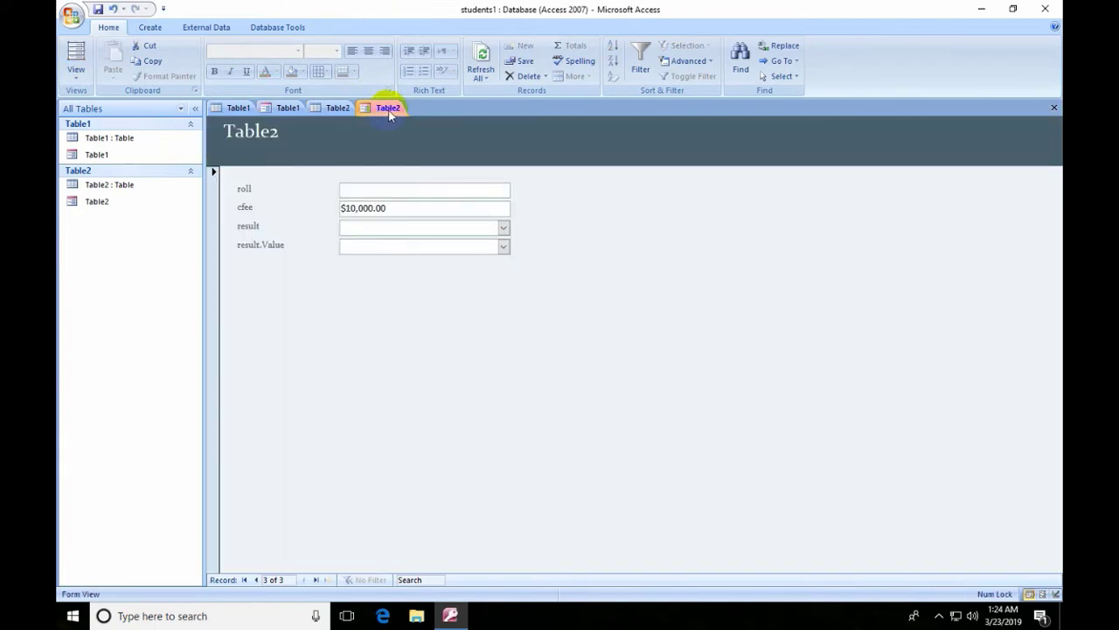
Close the Table2 form, then close all remaining open objects.
right_click(390, 114)
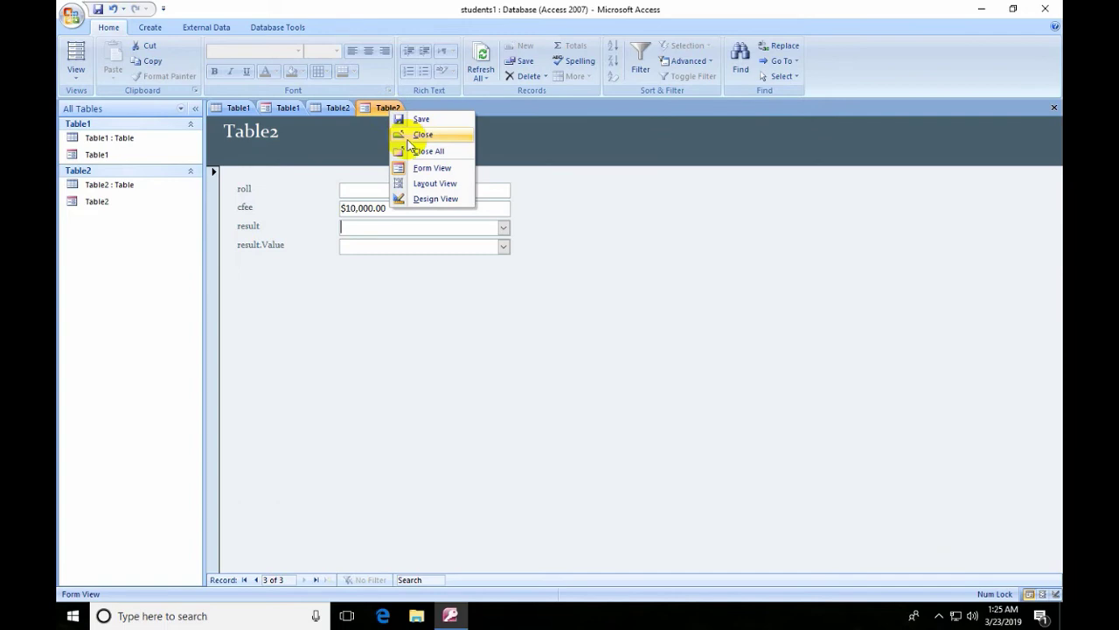
left_click(407, 136)
right_click(341, 112)
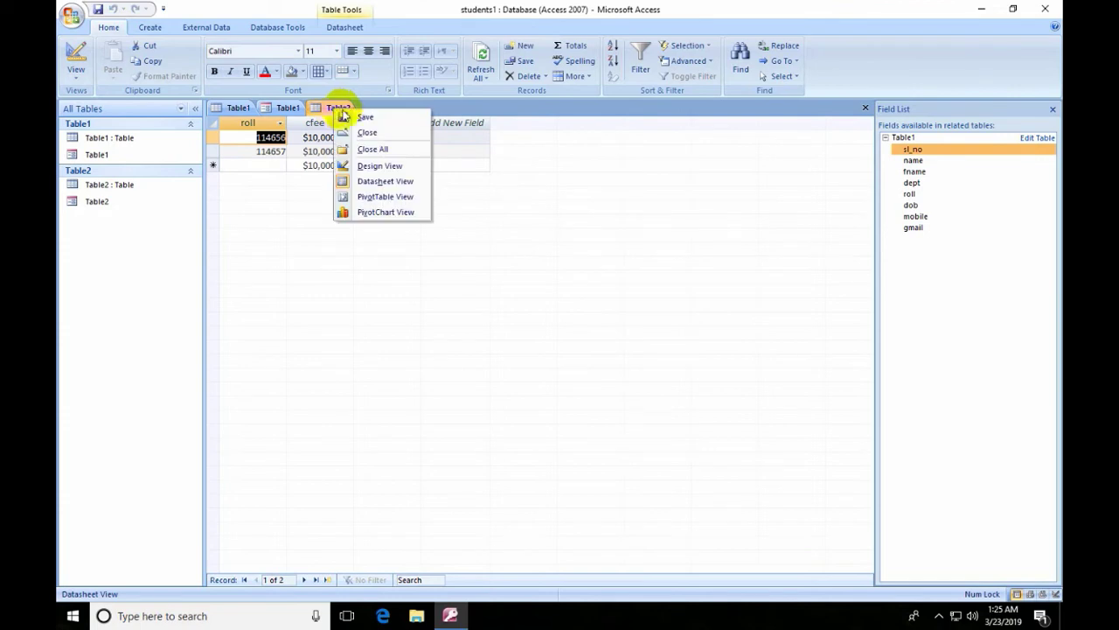
left_click(360, 148)
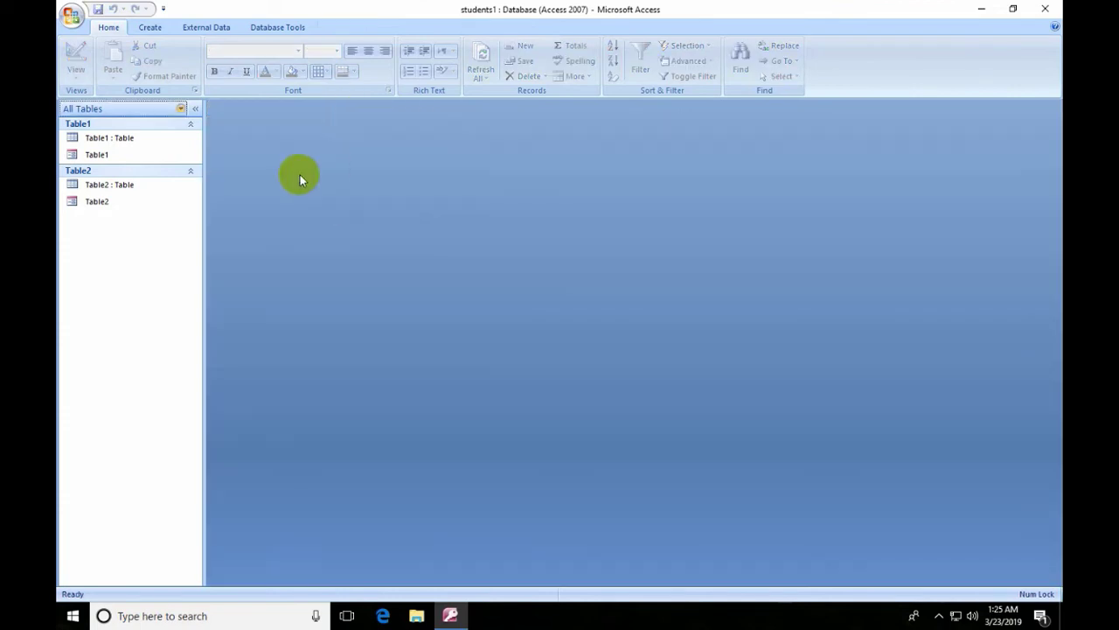
In the Simple Query Wizard, select sl_no, name and roll from Table1.
left_click(151, 27)
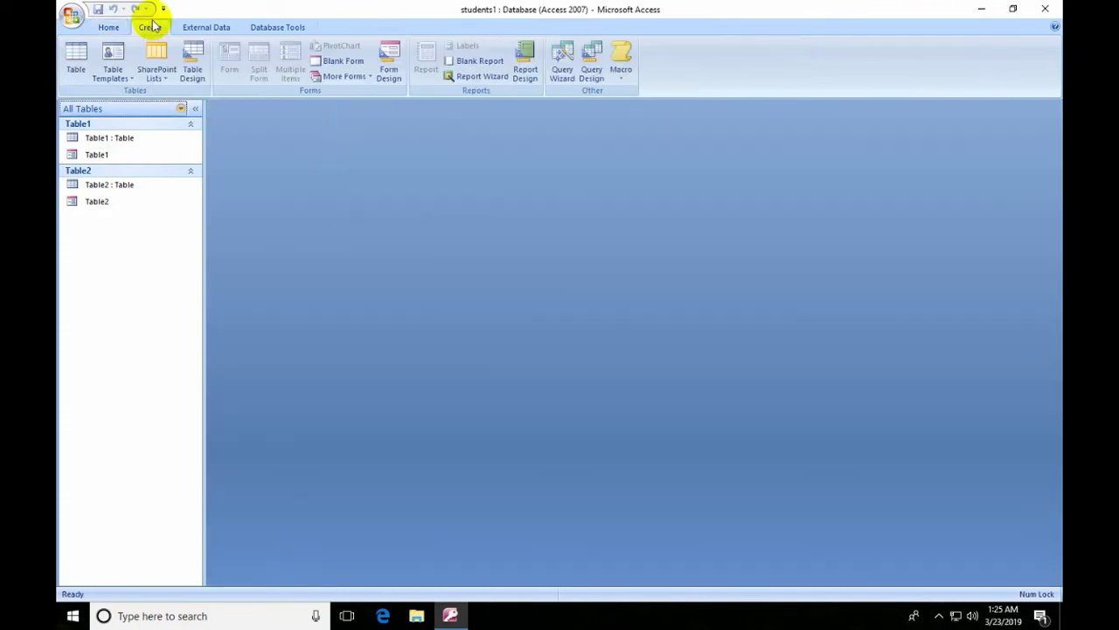
left_click(563, 75)
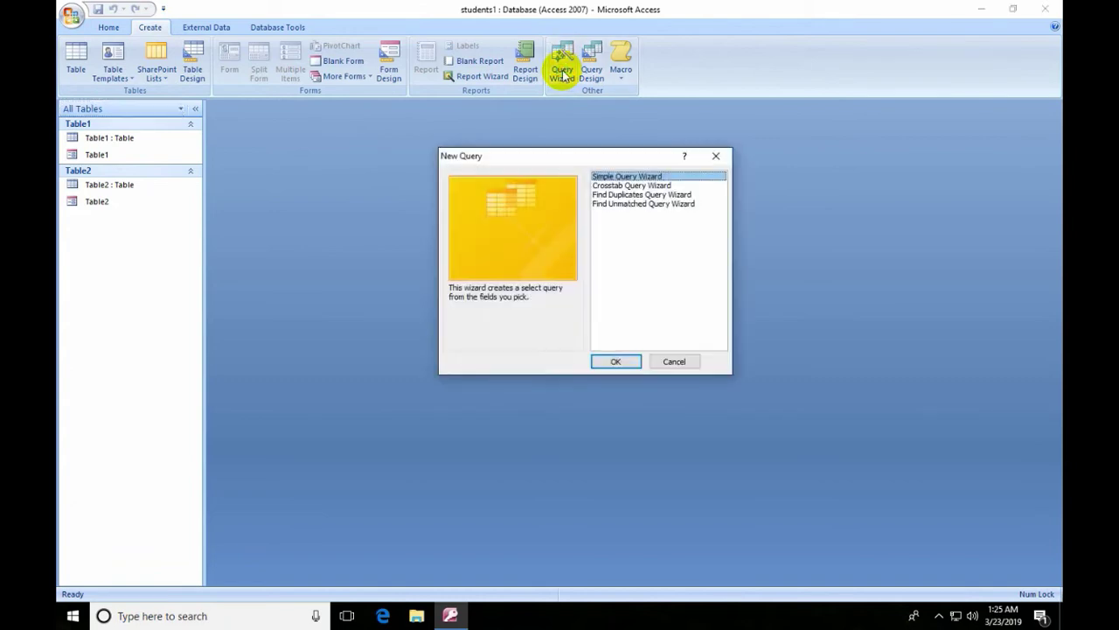
left_click(616, 361)
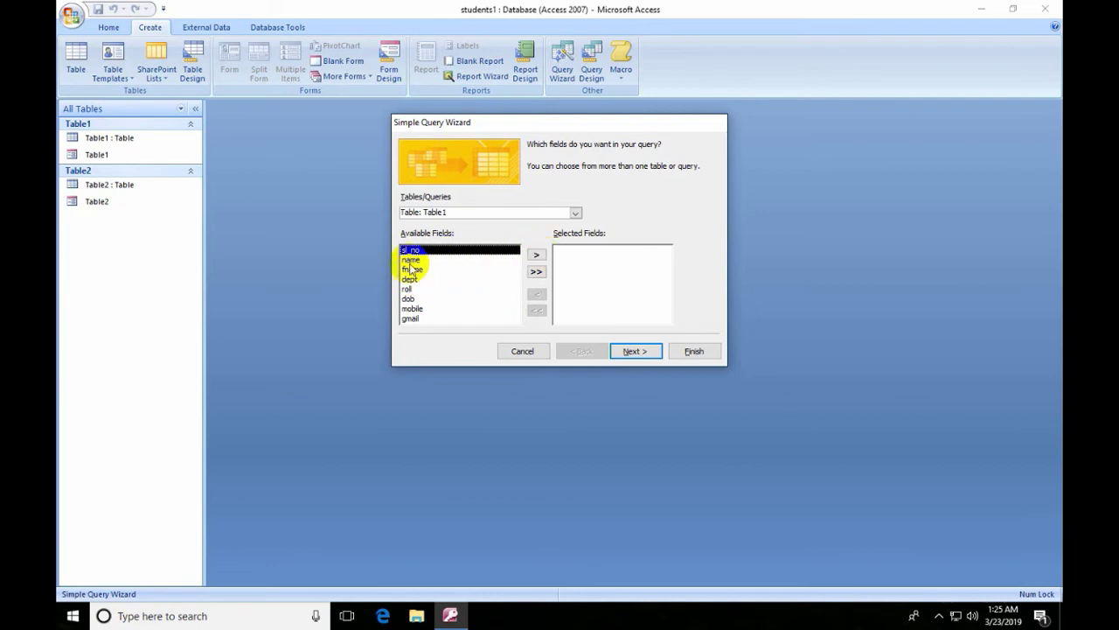
left_click(537, 255)
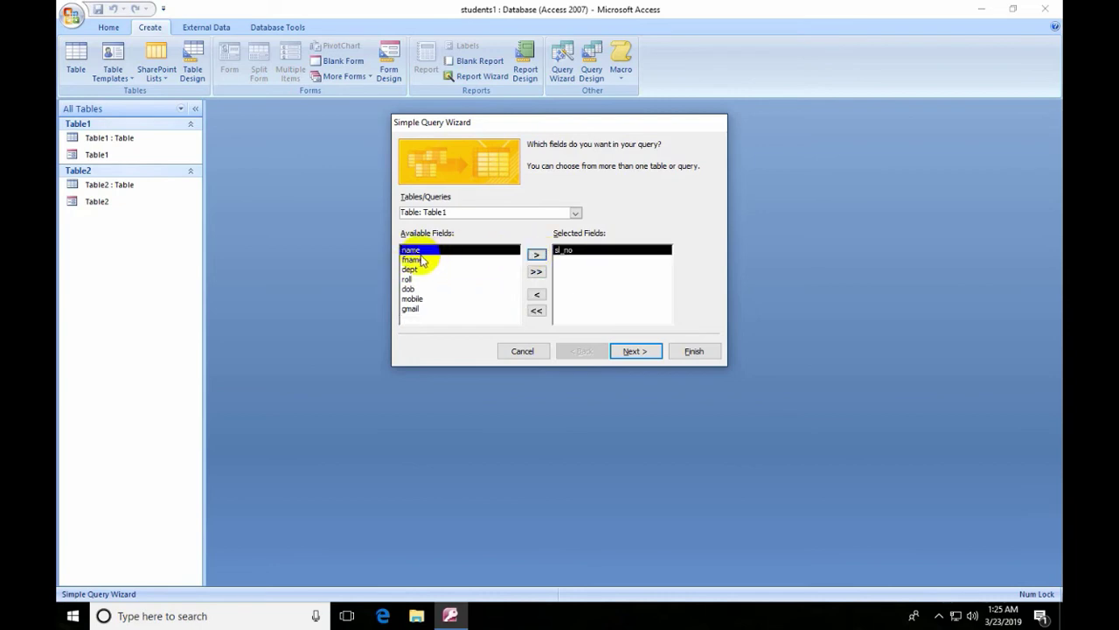
left_click(536, 255)
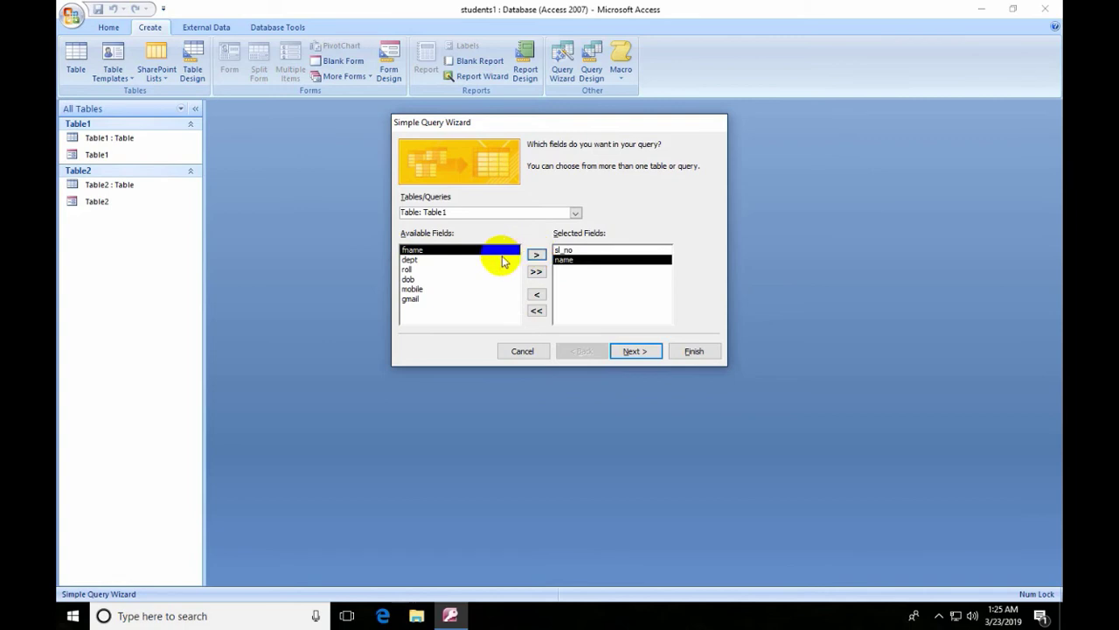
left_click(420, 269)
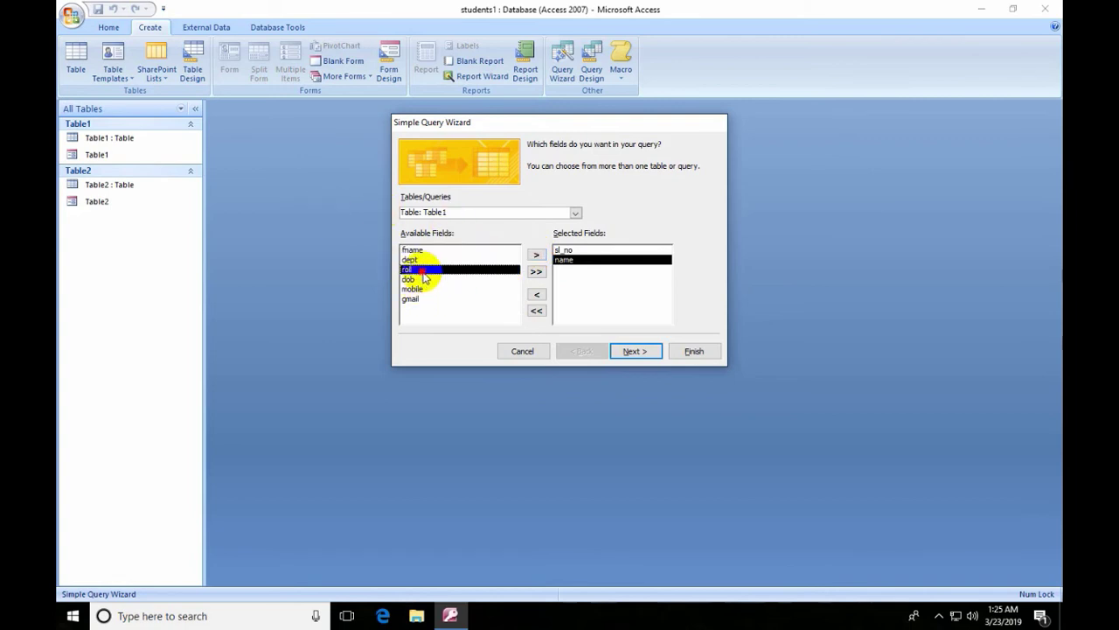
left_click(537, 272)
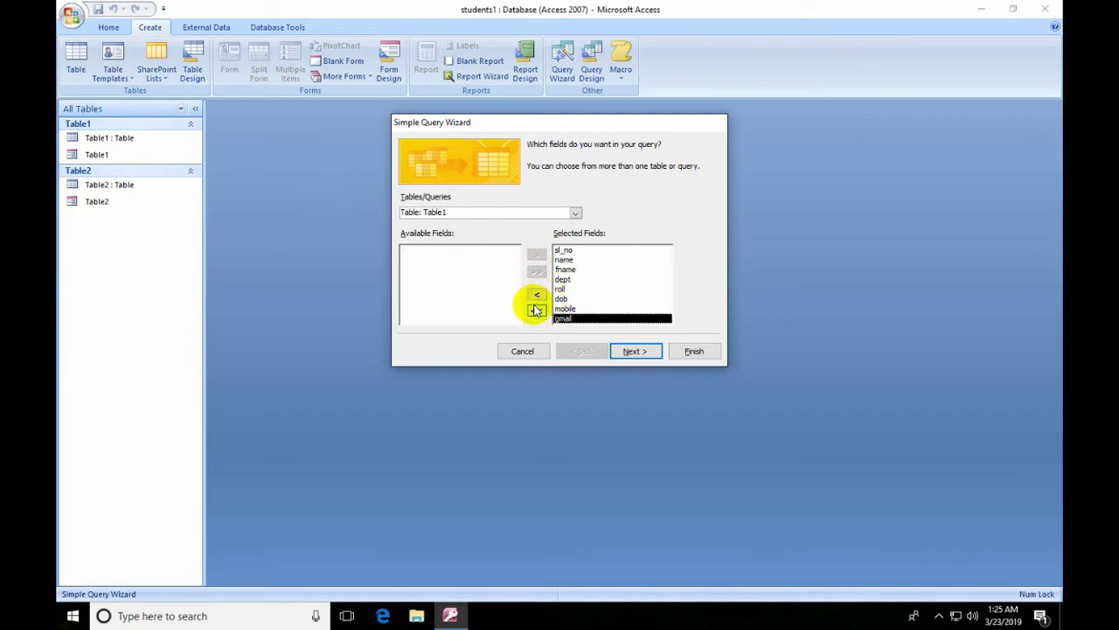
left_click(537, 309)
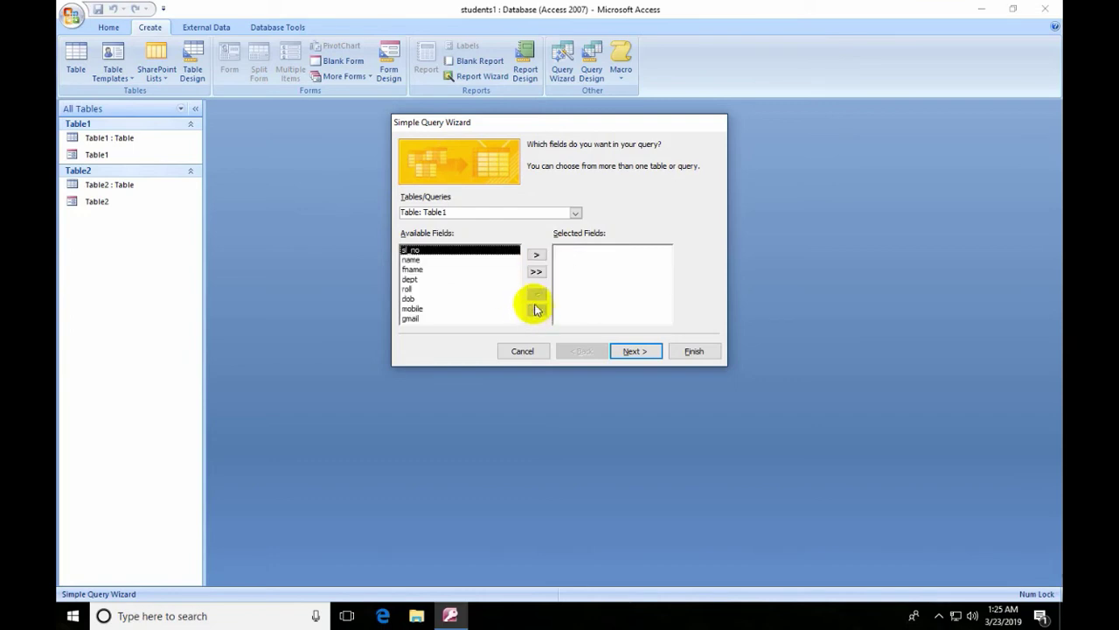
left_click(537, 255)
left_click(536, 254)
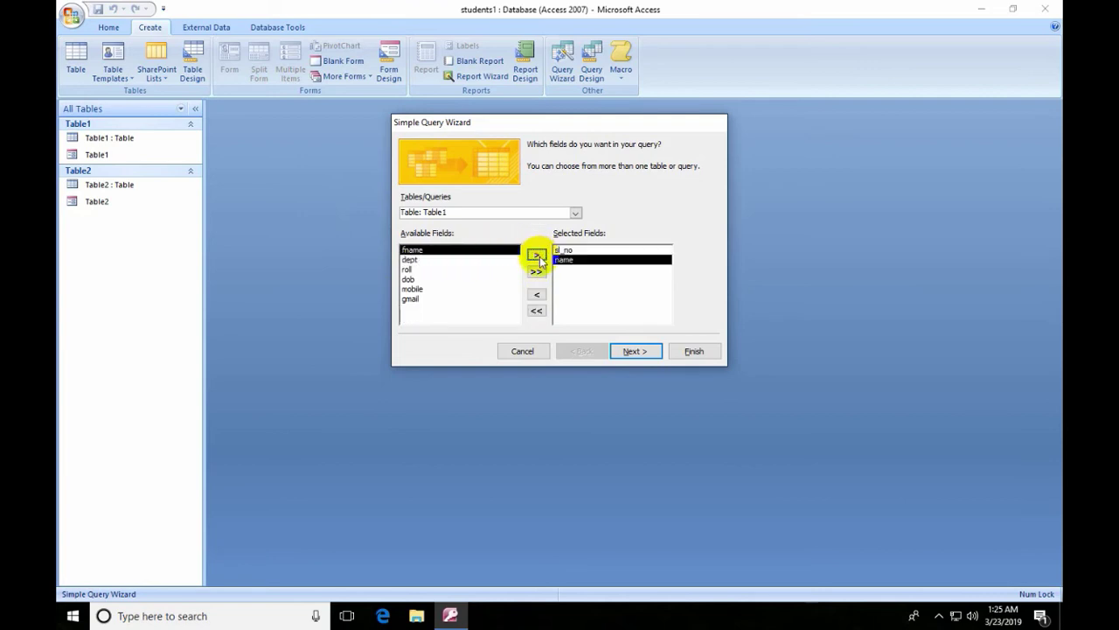
left_click(416, 270)
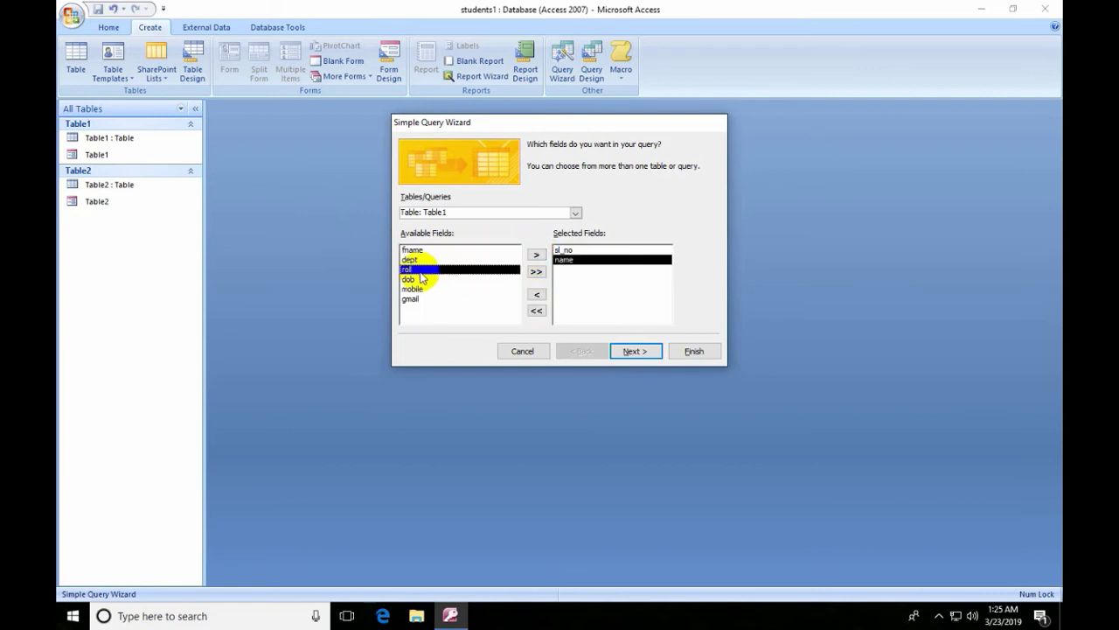
left_click(537, 255)
Add Table2's result field, finish the wizard, and save Table1 Query.
left_click(575, 213)
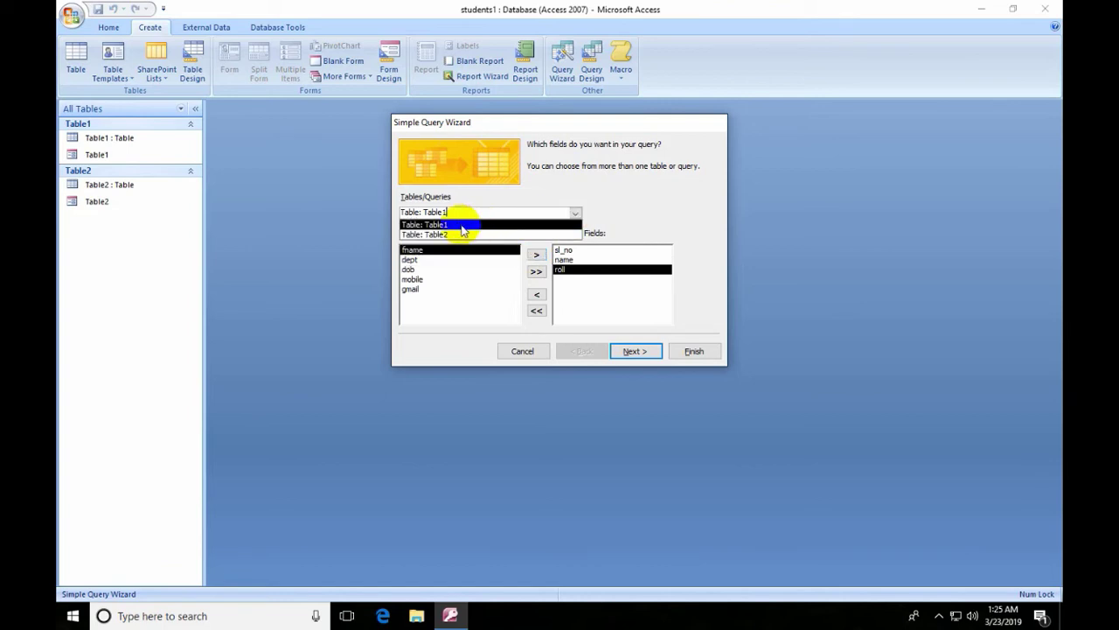
left_click(432, 233)
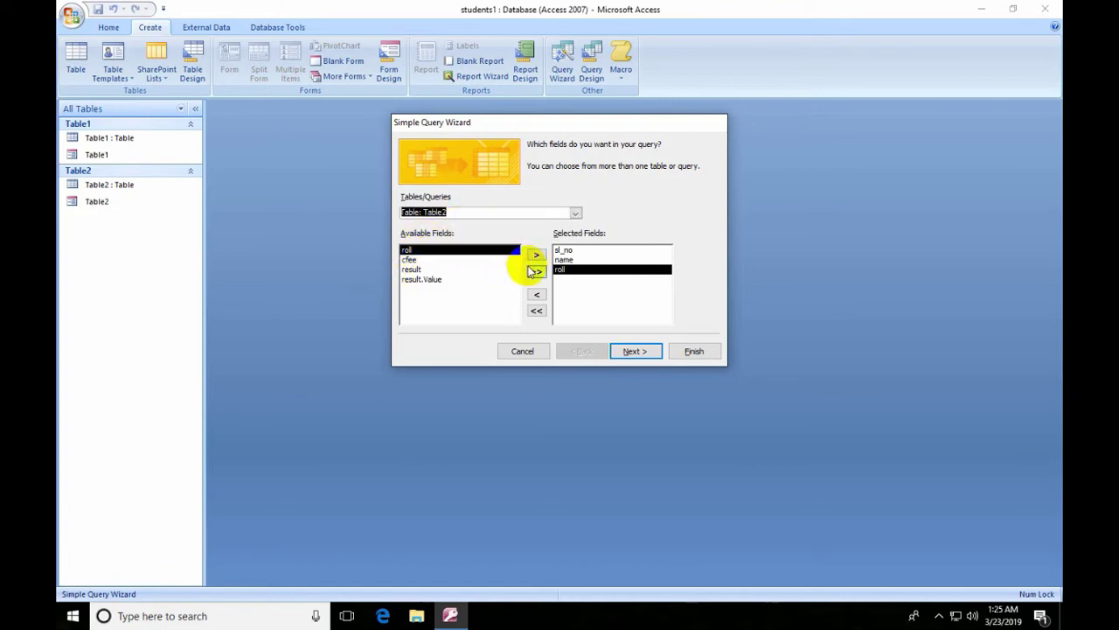
left_click(427, 269)
left_click(535, 256)
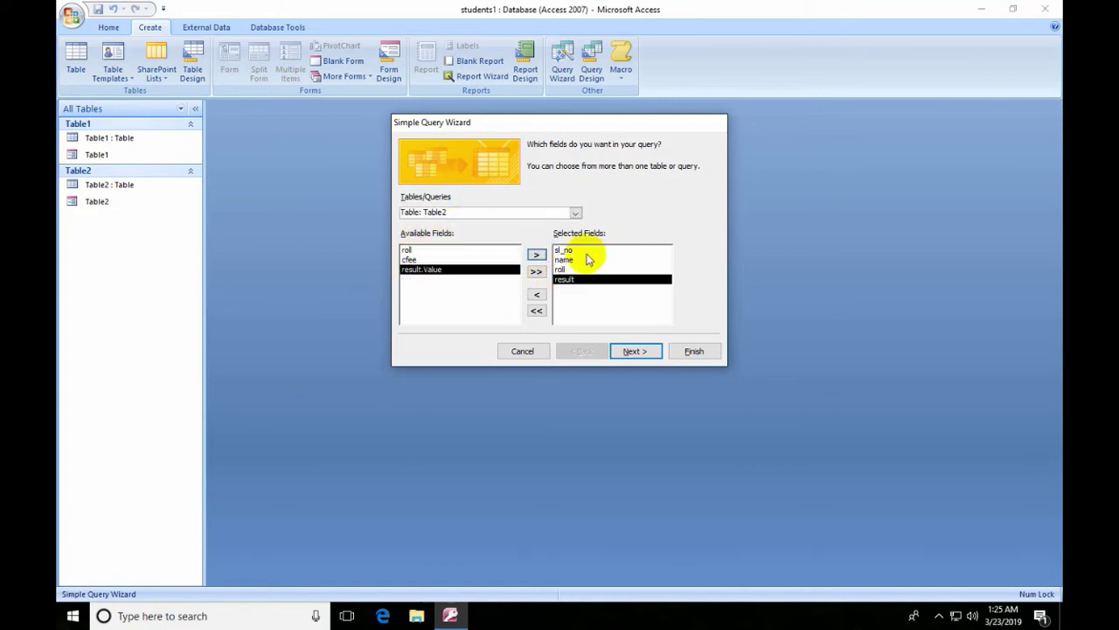
left_click(635, 357)
left_click(651, 354)
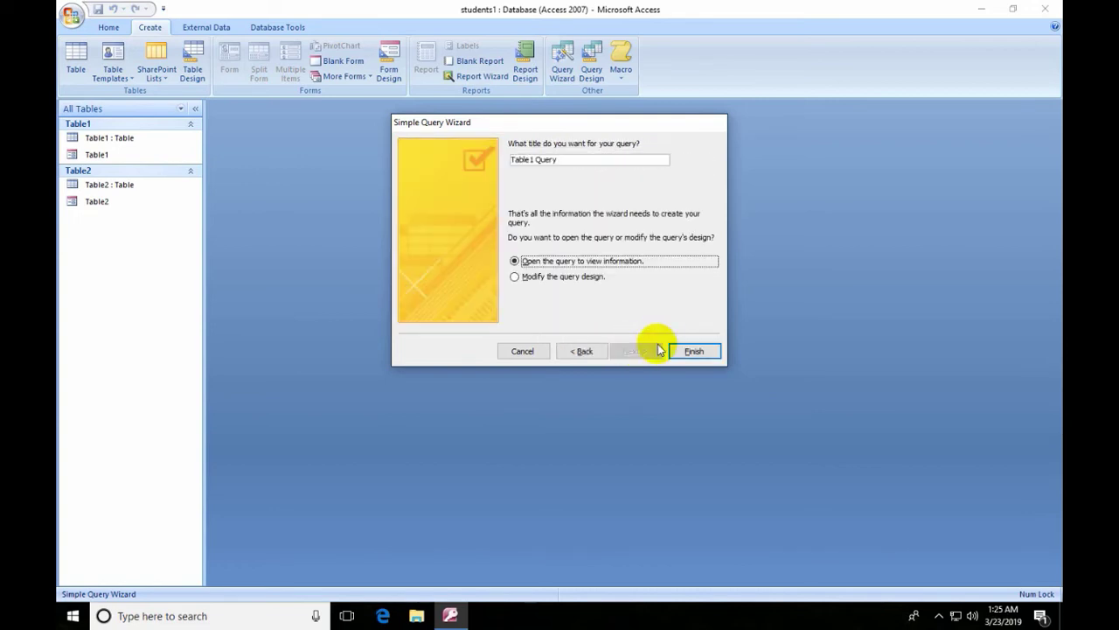
left_click(678, 350)
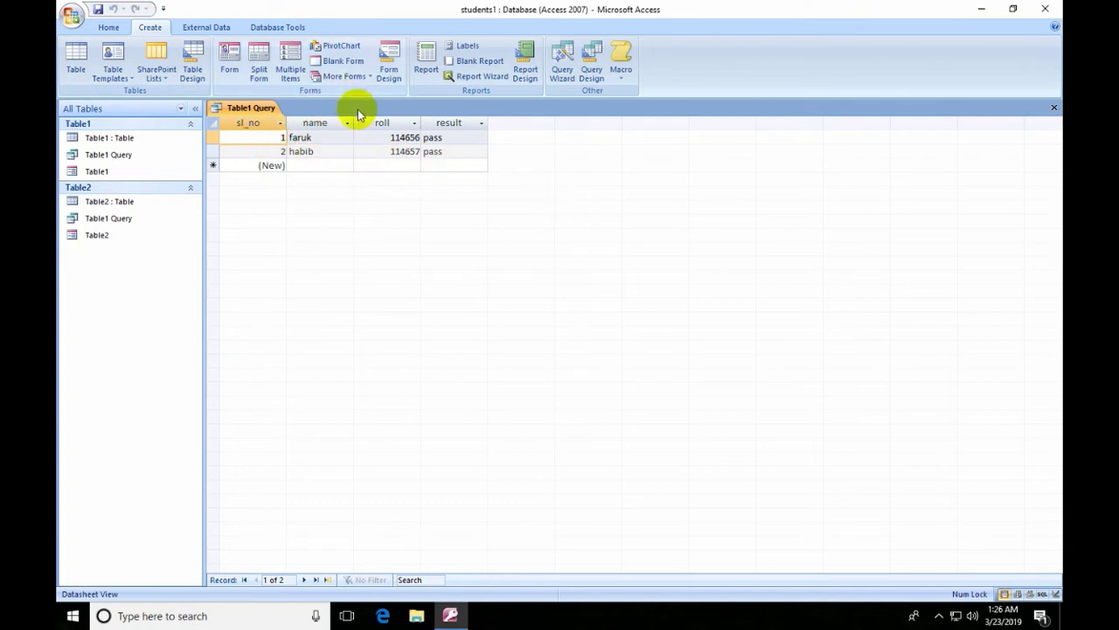
right_click(265, 109)
left_click(270, 116)
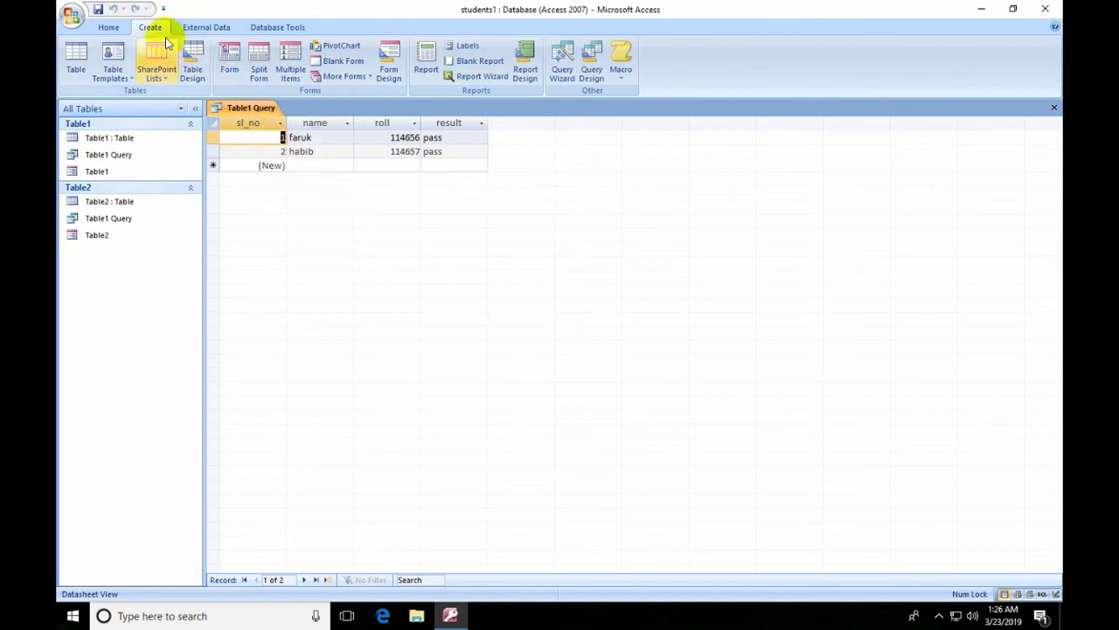
Start a new design-view query with Table1 and Table2 added.
left_click(591, 66)
left_click(477, 443)
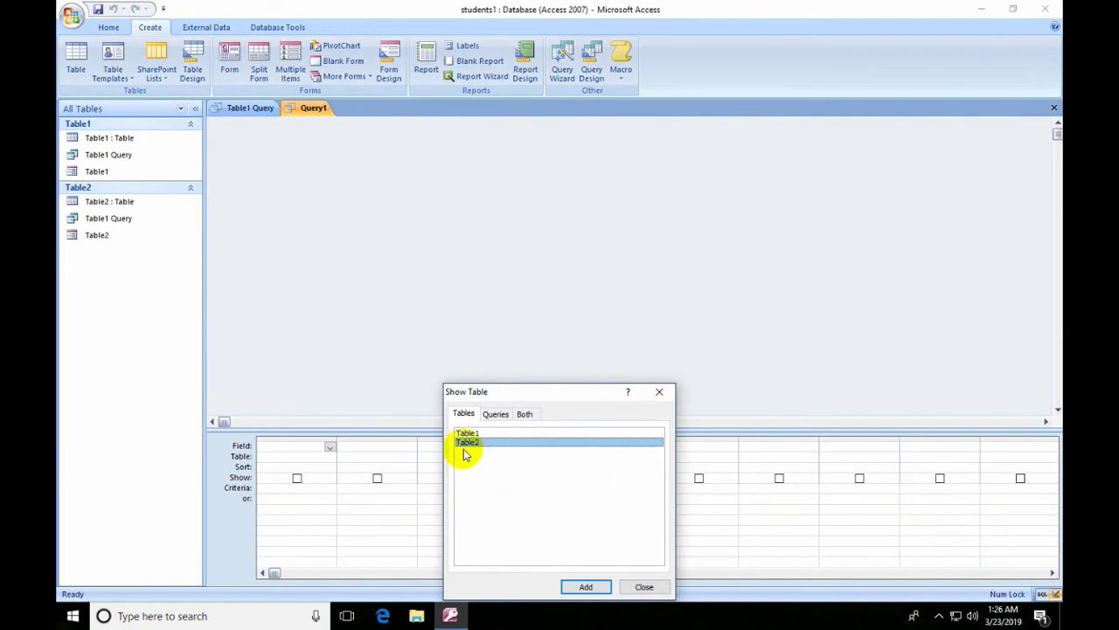
left_click(486, 434, "shift")
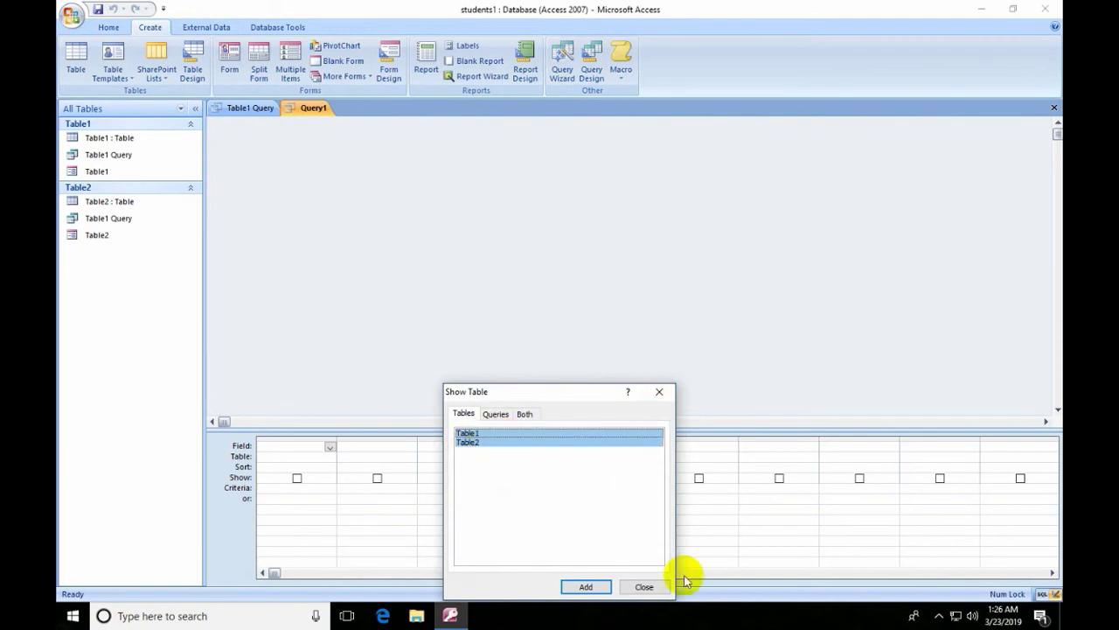
left_click(586, 586)
left_click(663, 585)
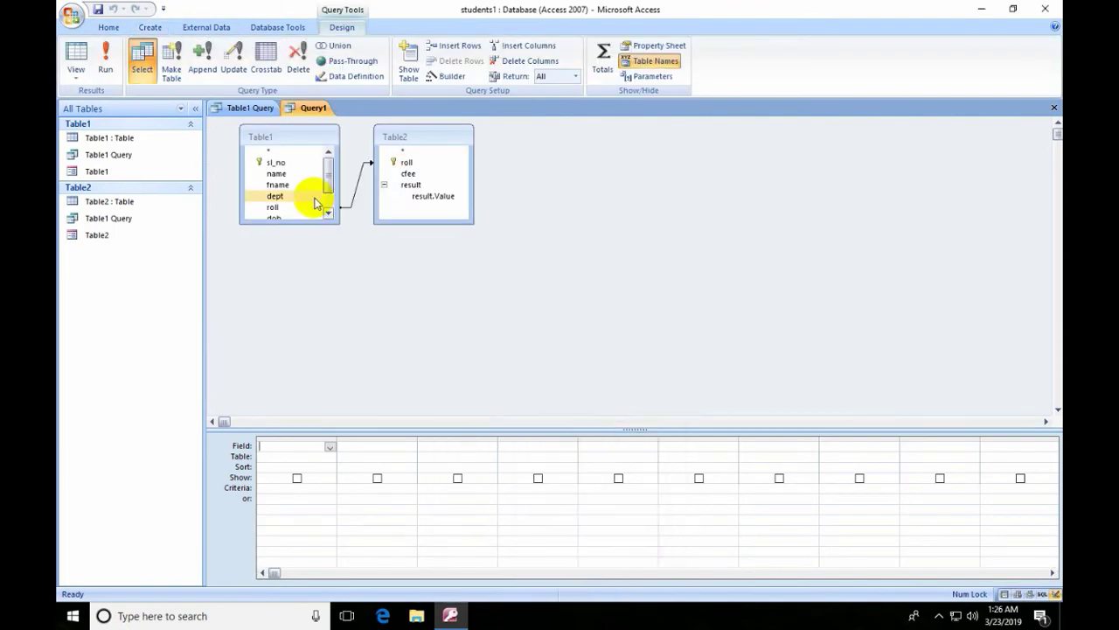
Fill the query columns with name, roll, mobile from Table1 and result from Table2.
left_click(330, 447)
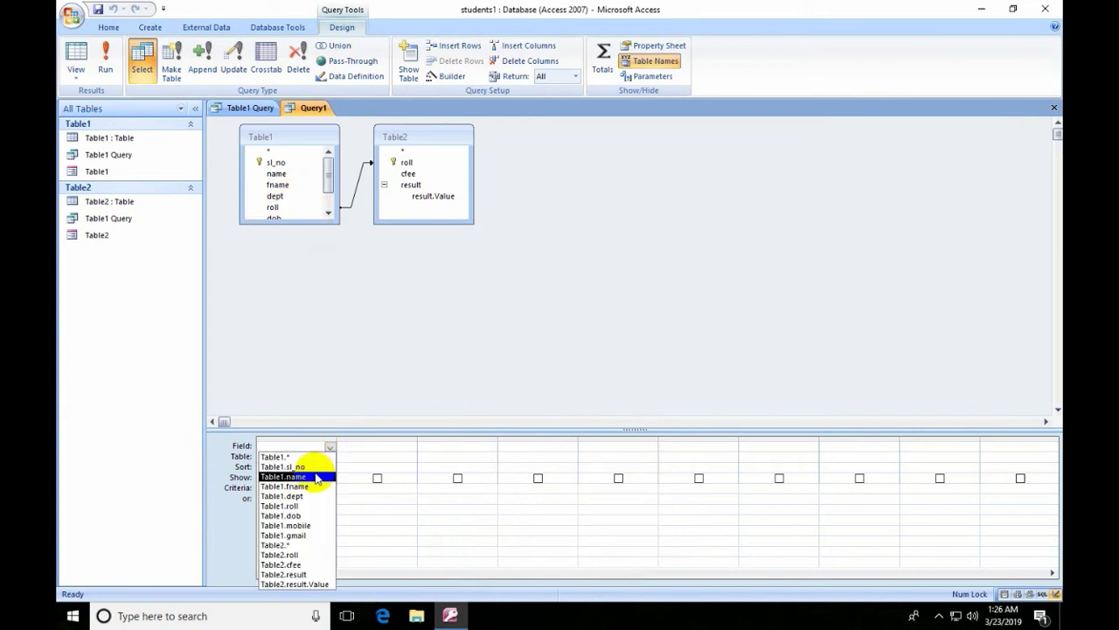
left_click(318, 476)
left_click(411, 448)
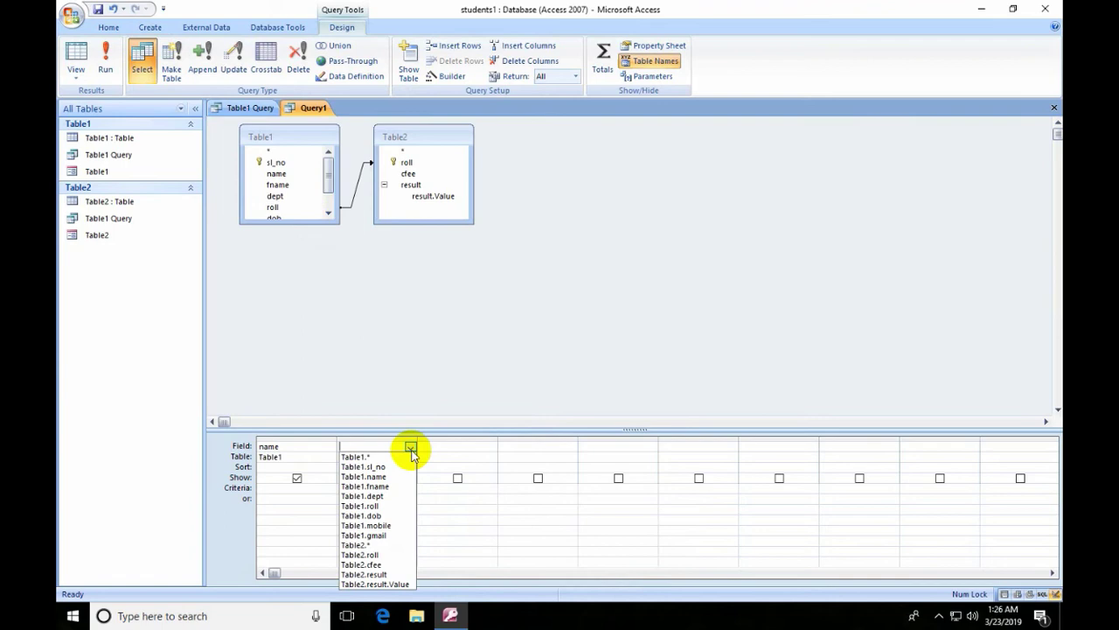
left_click(385, 507)
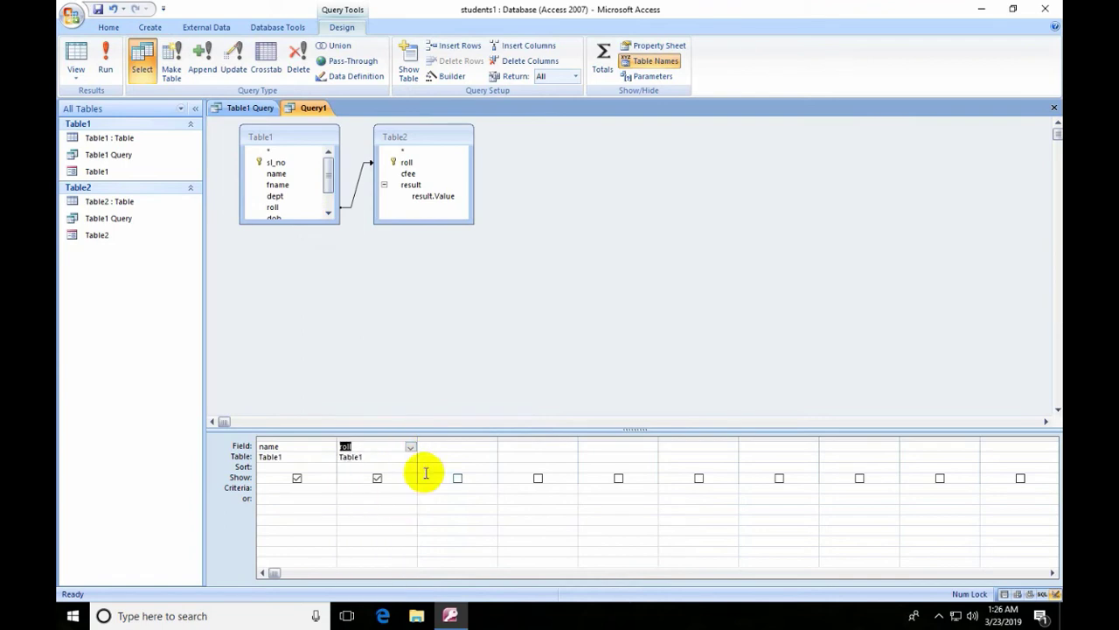
left_click(483, 444)
left_click(491, 448)
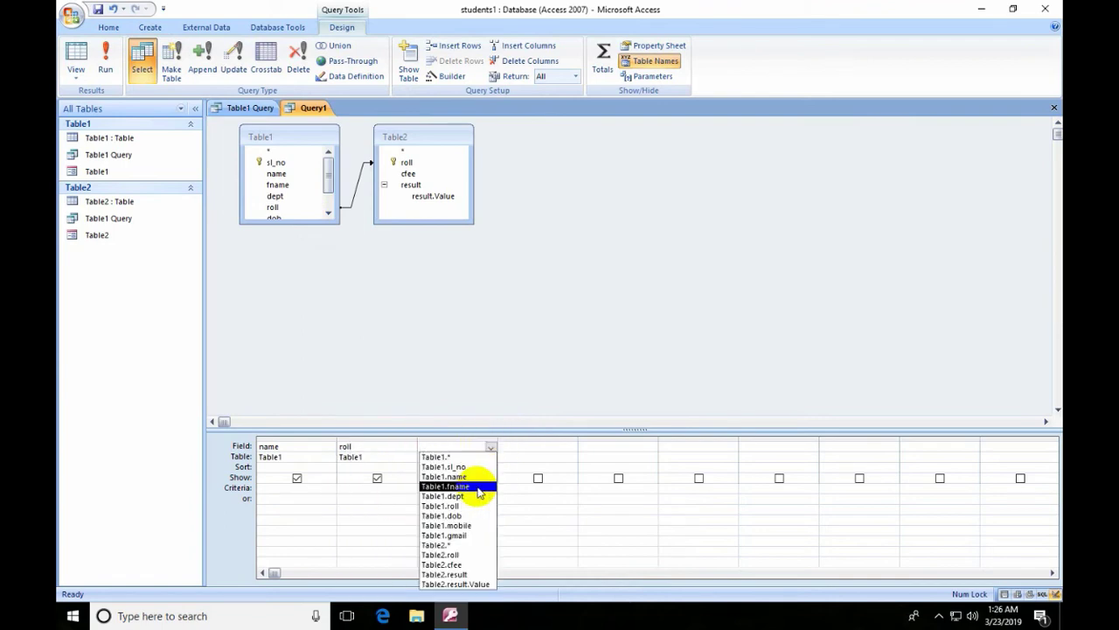
left_click(461, 525)
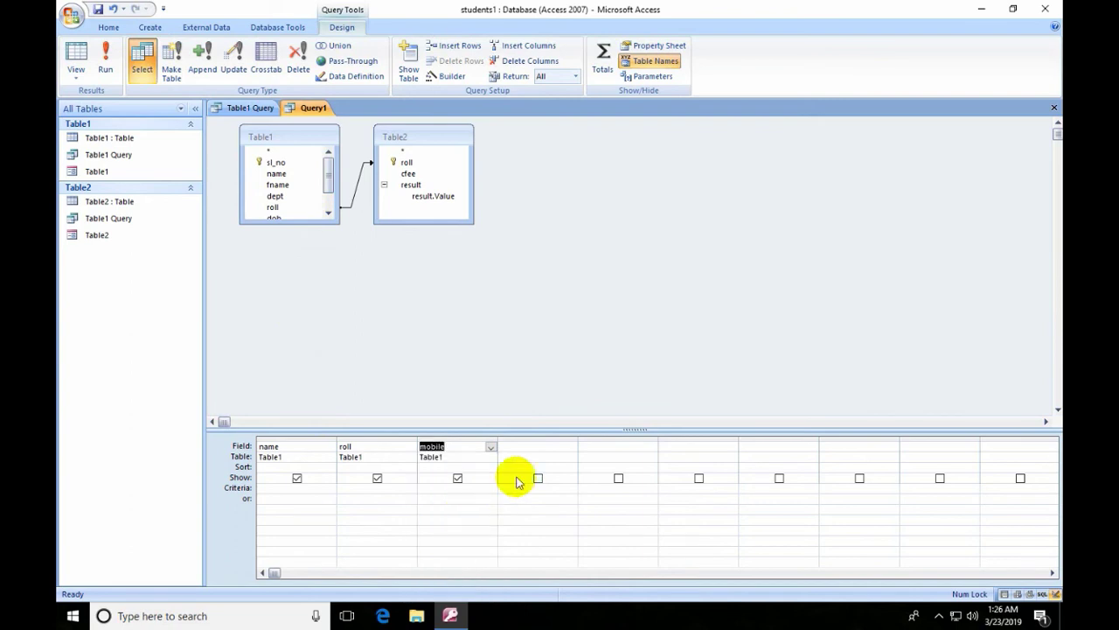
left_click(549, 448)
left_click(572, 447)
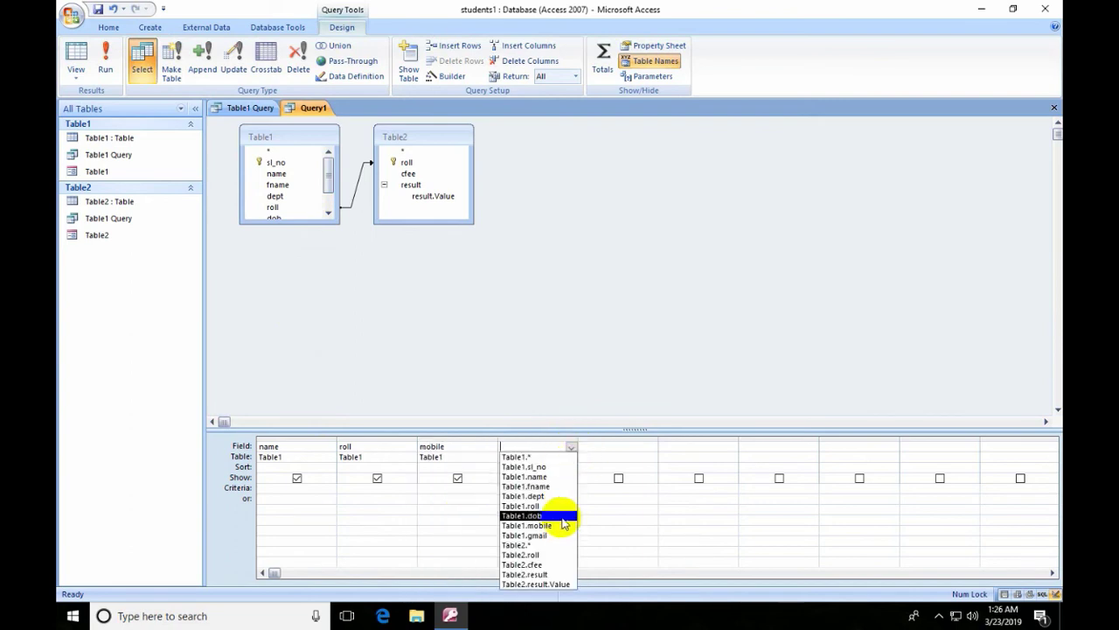
left_click(553, 574)
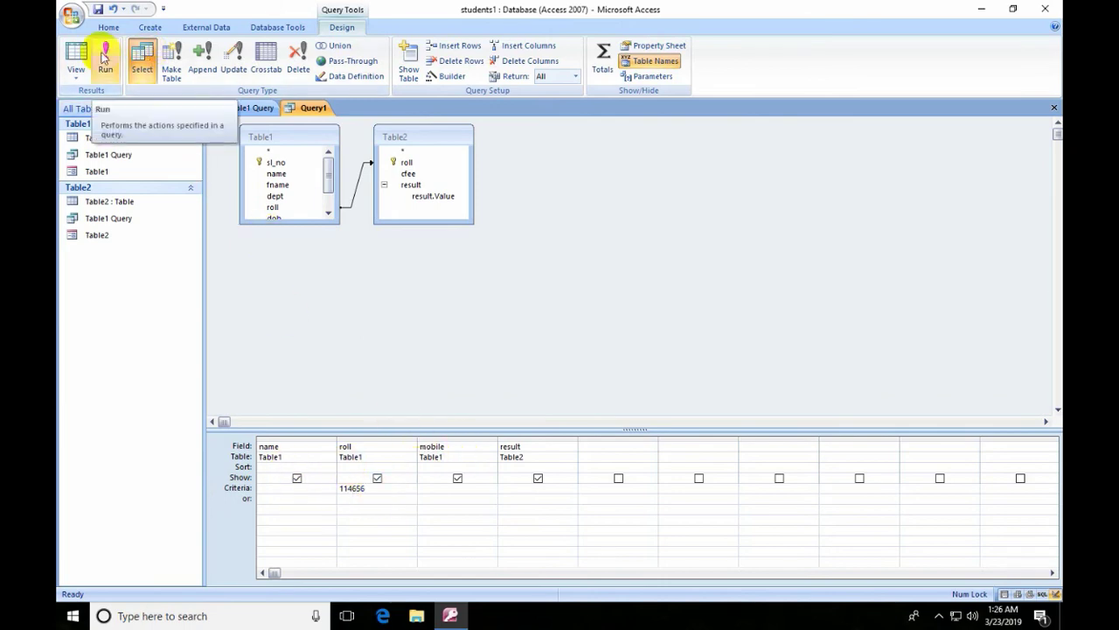
left_click(104, 60)
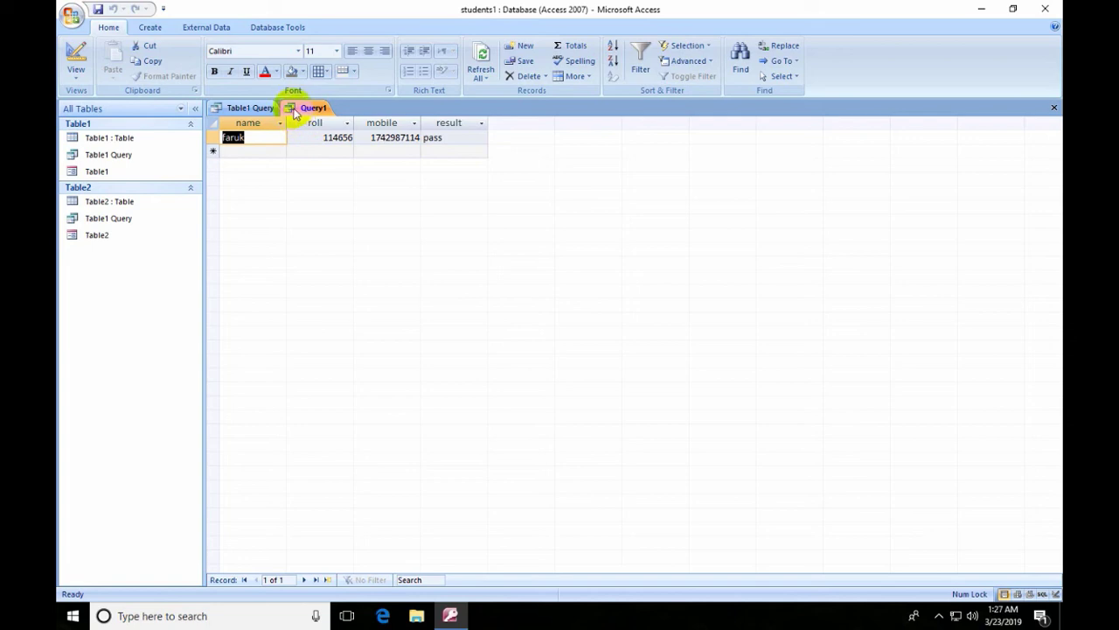
left_click(151, 31)
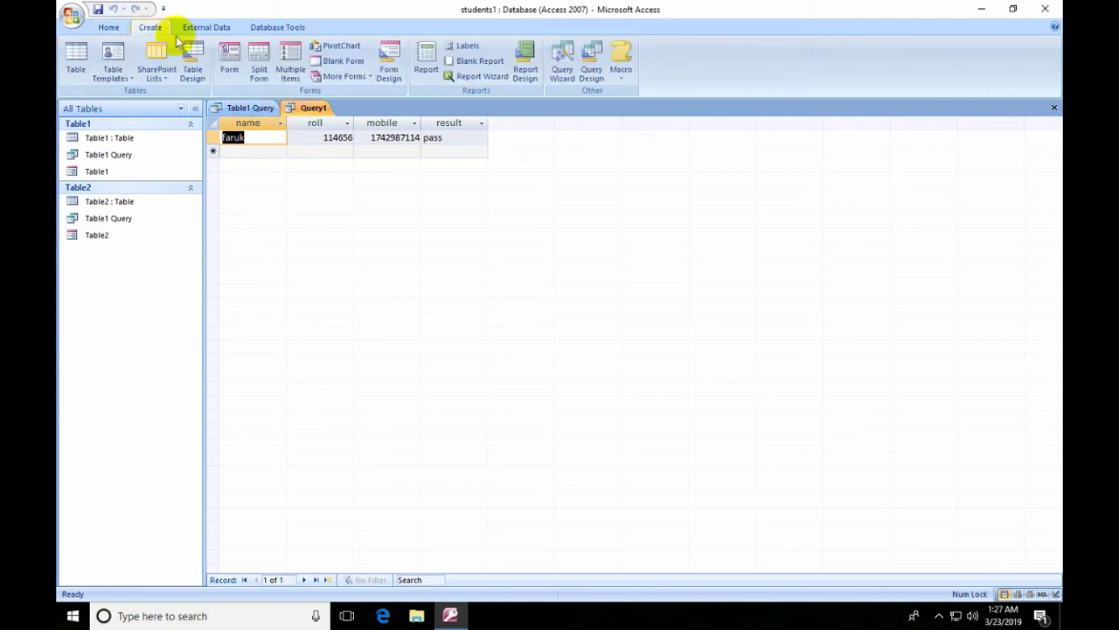
Save the query as Query1, create its report, and retitle it with the student's name plus 'report'.
left_click(424, 61)
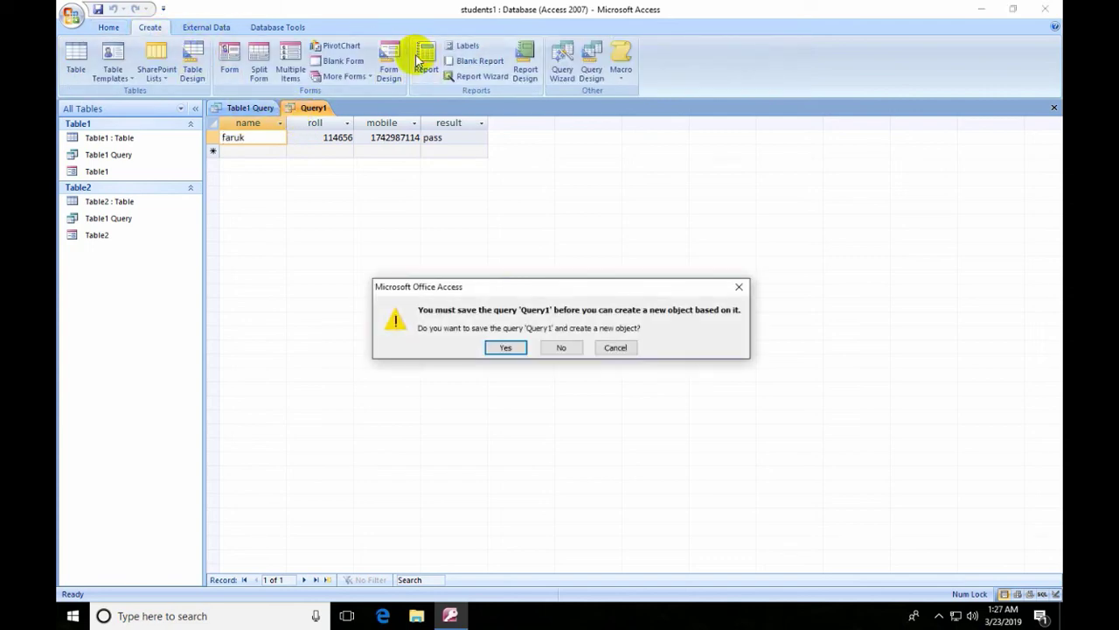
left_click(503, 348)
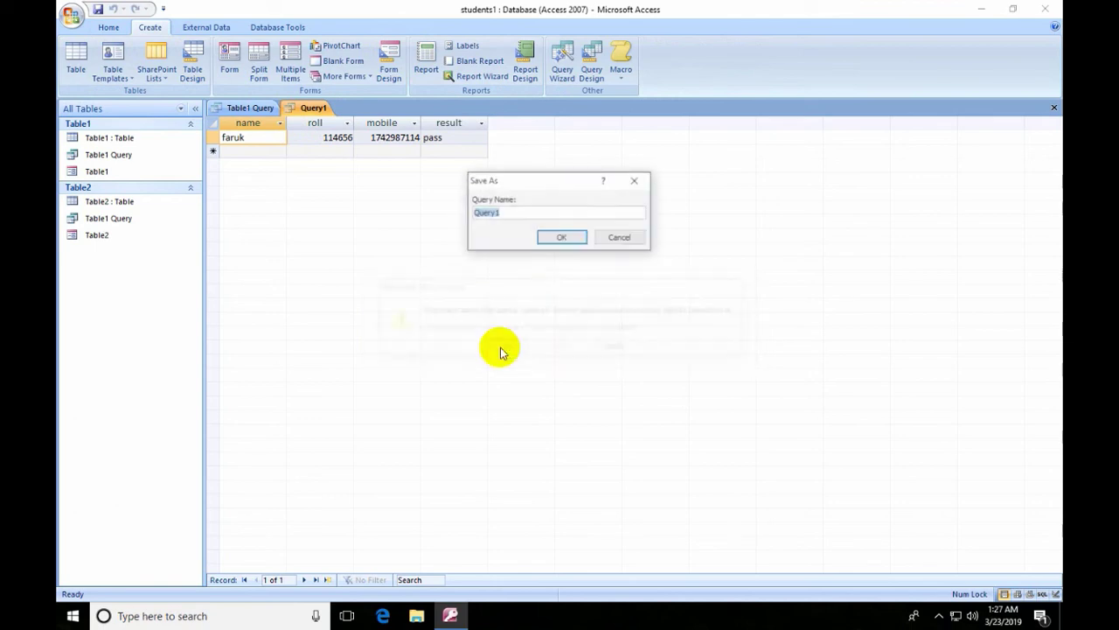
left_click(551, 241)
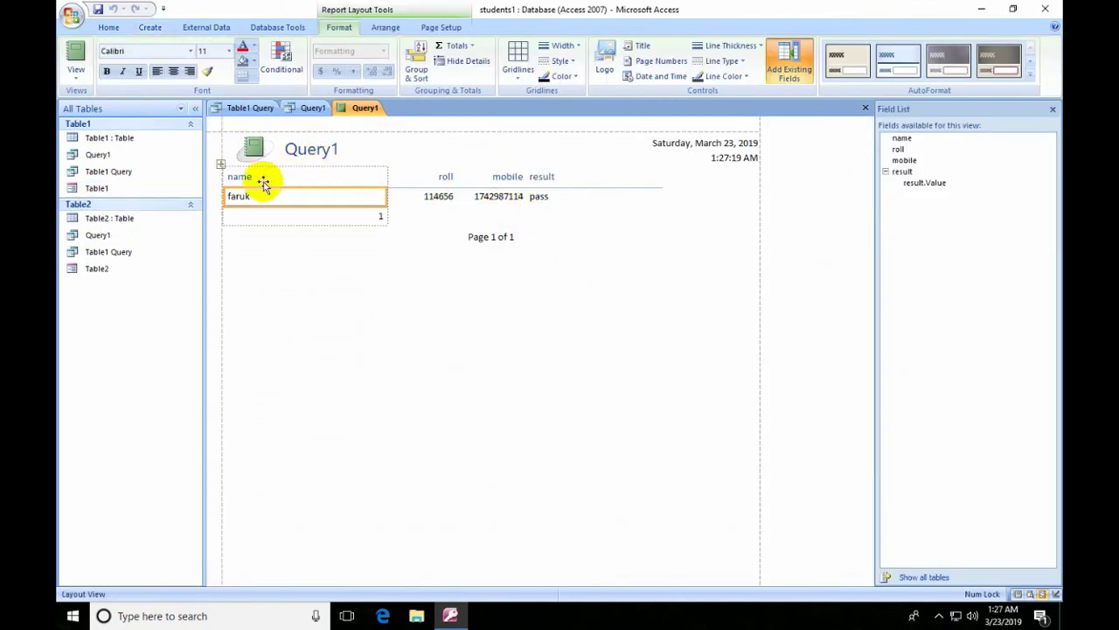
left_click(329, 151)
type("faruk report")
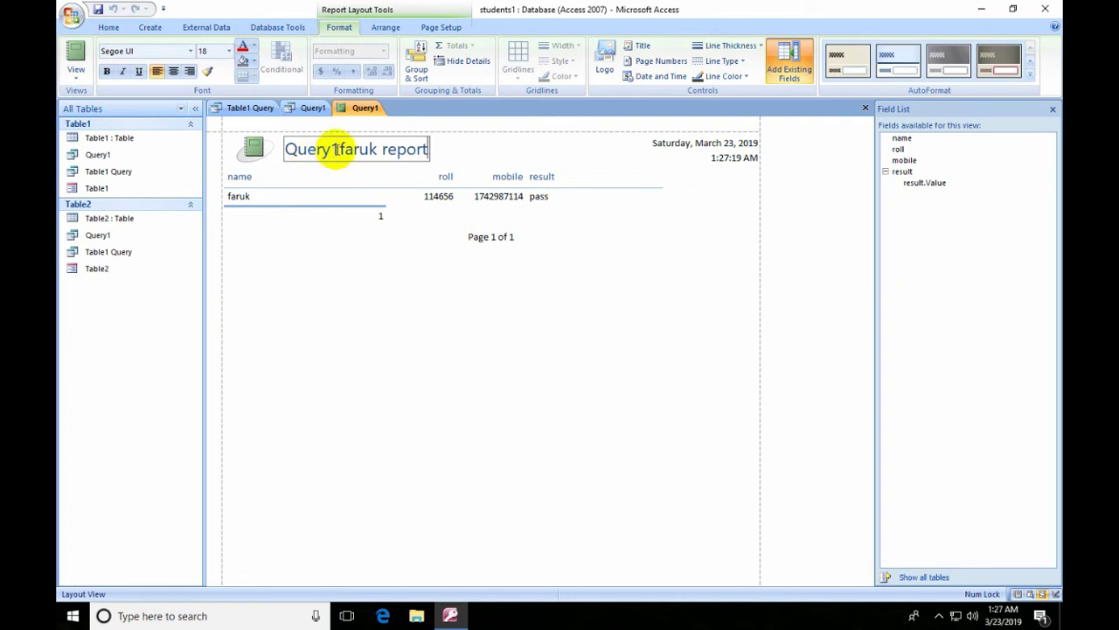
key("BackSpace")
key("BackSpace")
key("BackSpace")
key("BackSpace")
key("BackSpace")
key("BackSpace")
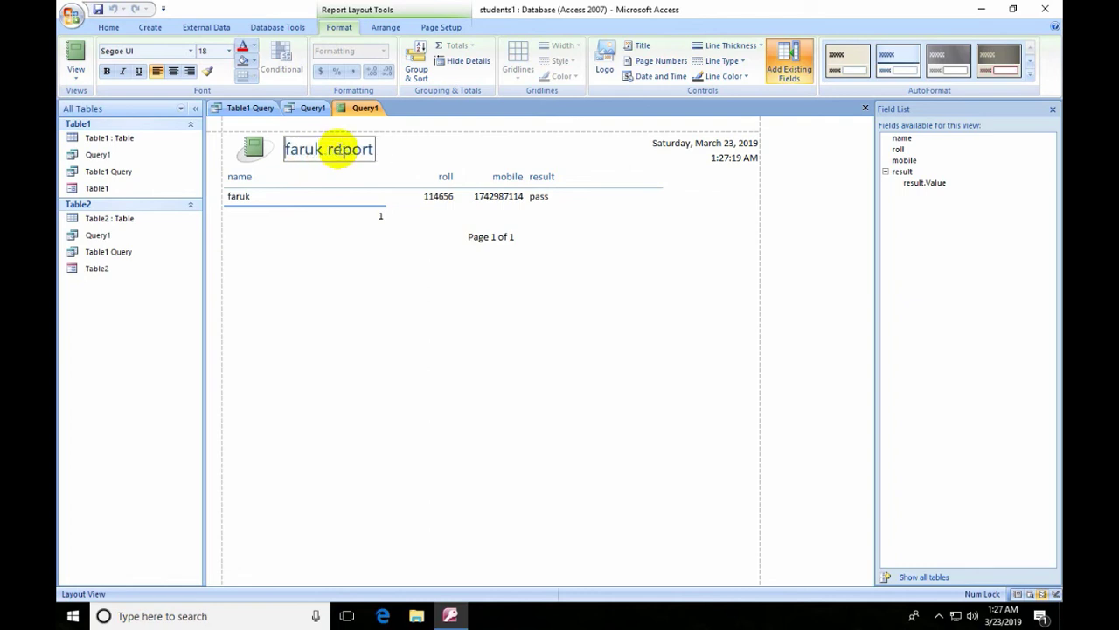
left_click(376, 175)
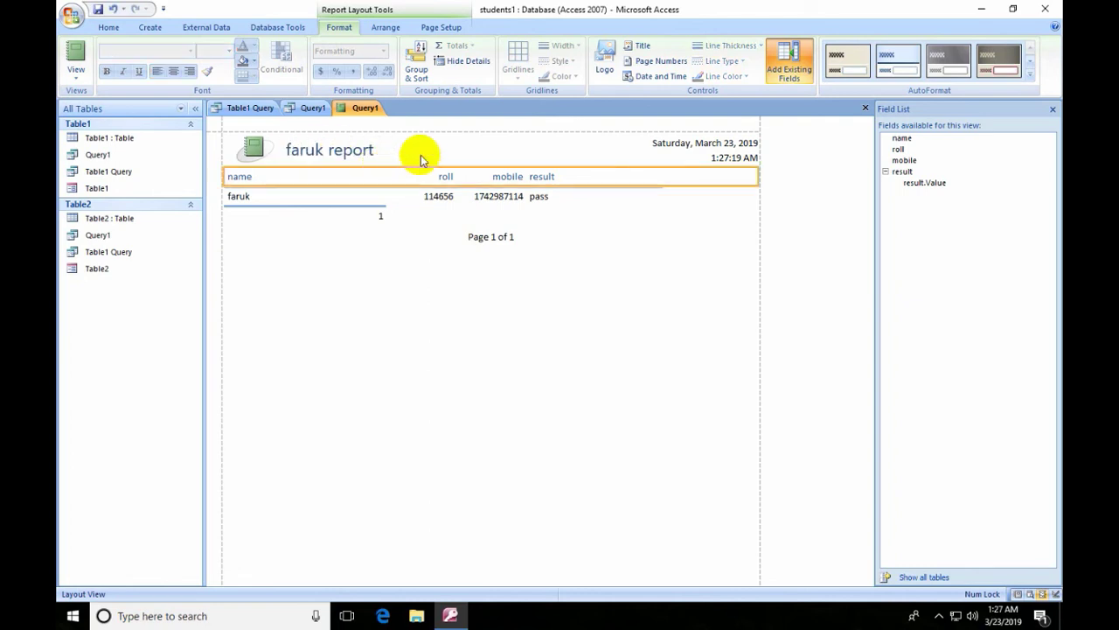
left_click(393, 235)
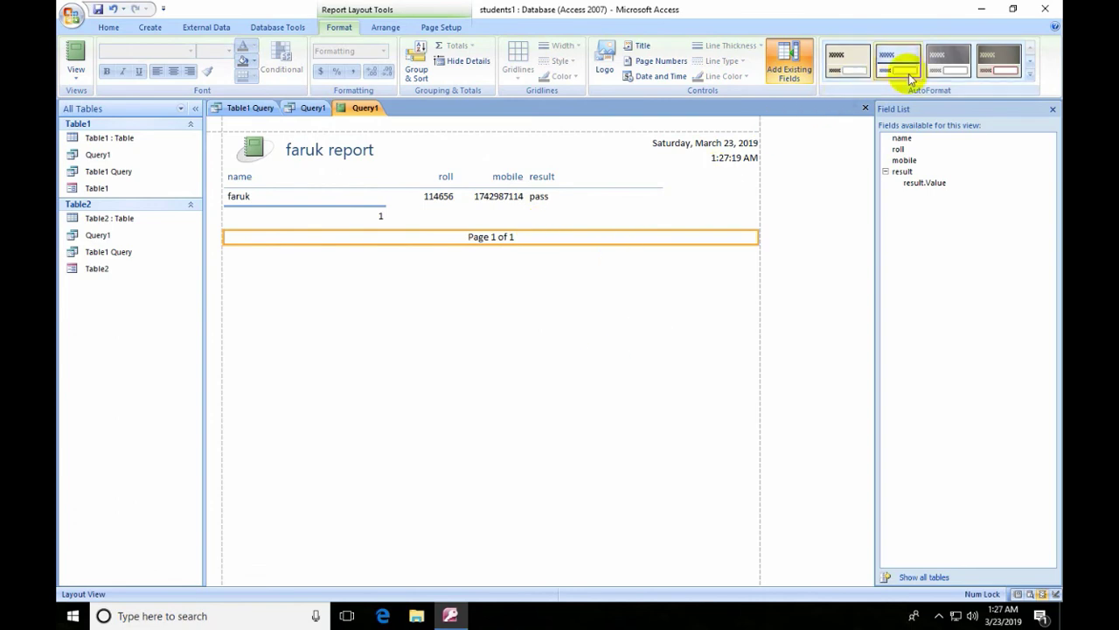
Apply the orange AutoFormat style to the report.
left_click(962, 75)
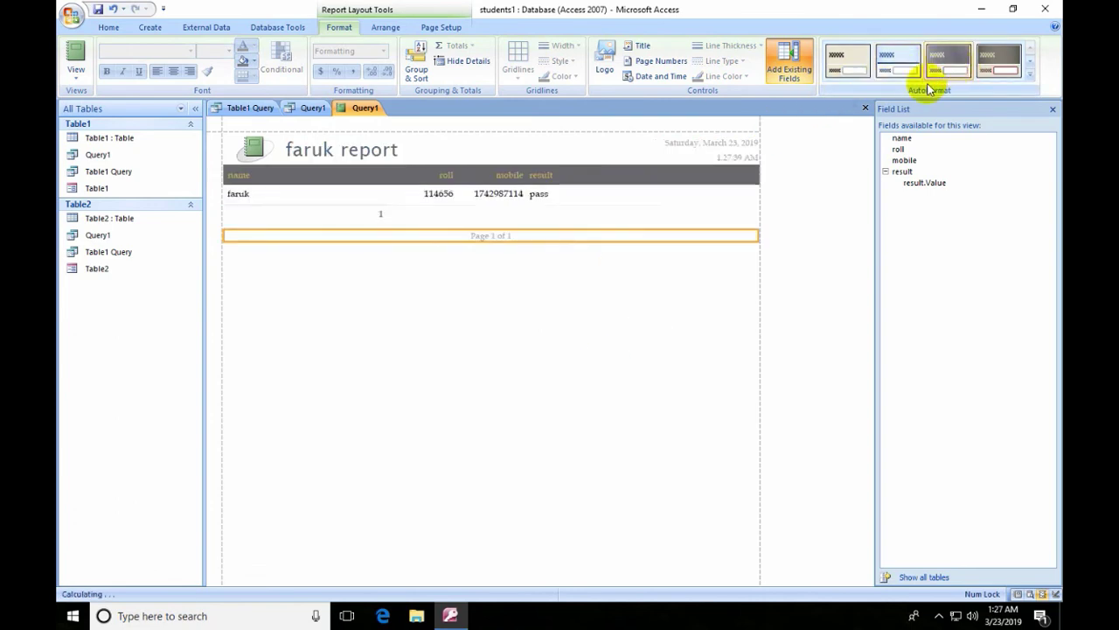
left_click(1031, 76)
left_click(971, 101)
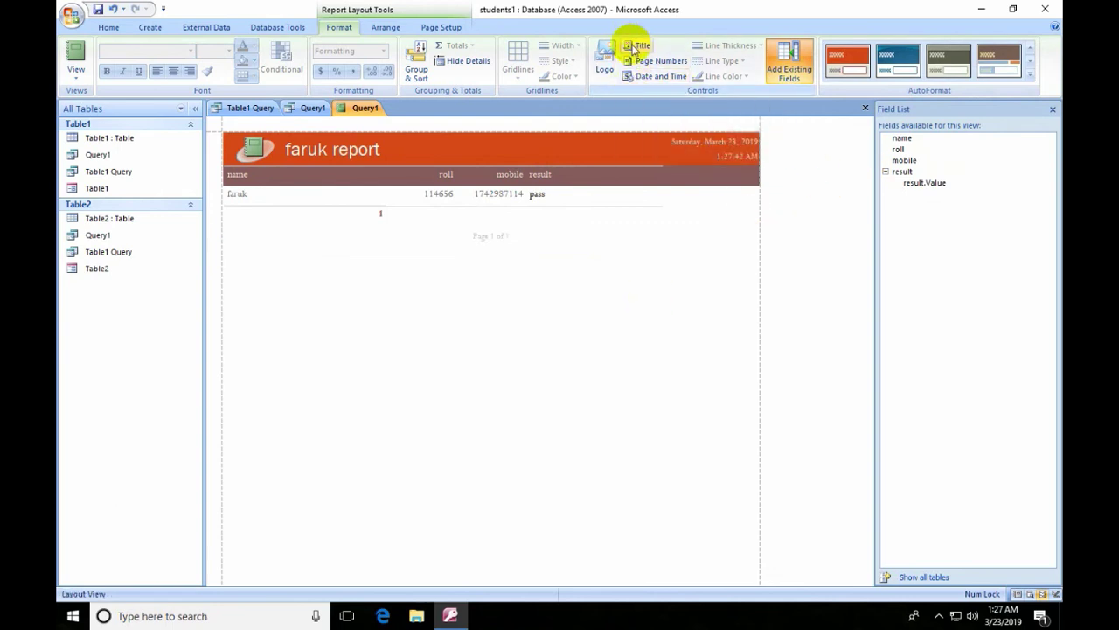
Insert the first photo from the Desktop's youtube > thumbnail folder as the report's logo.
left_click(604, 59)
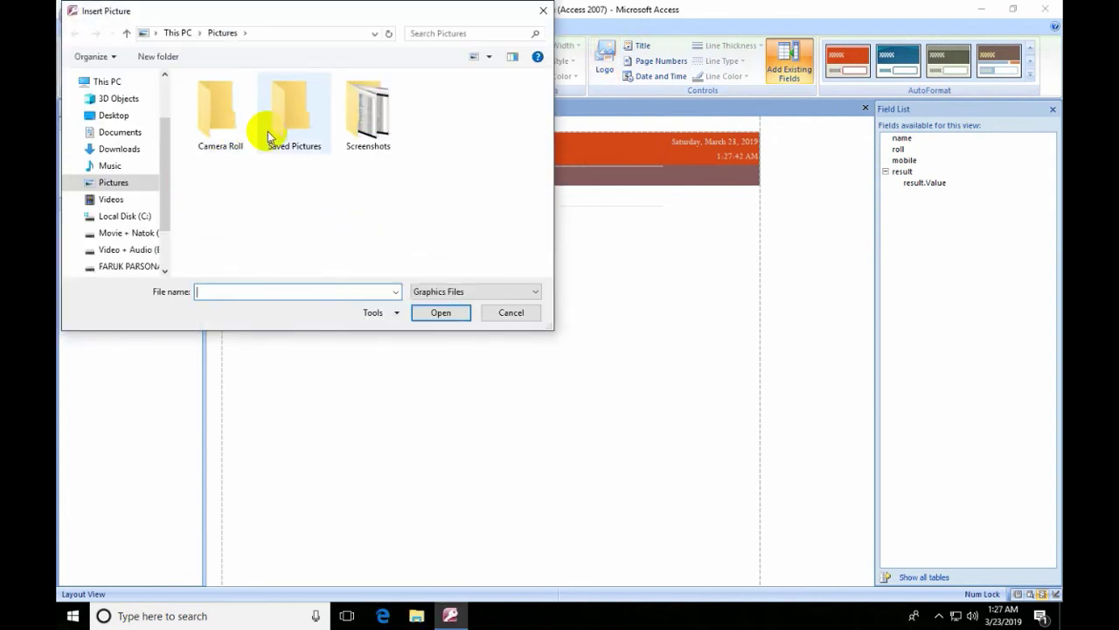
double_click(319, 133)
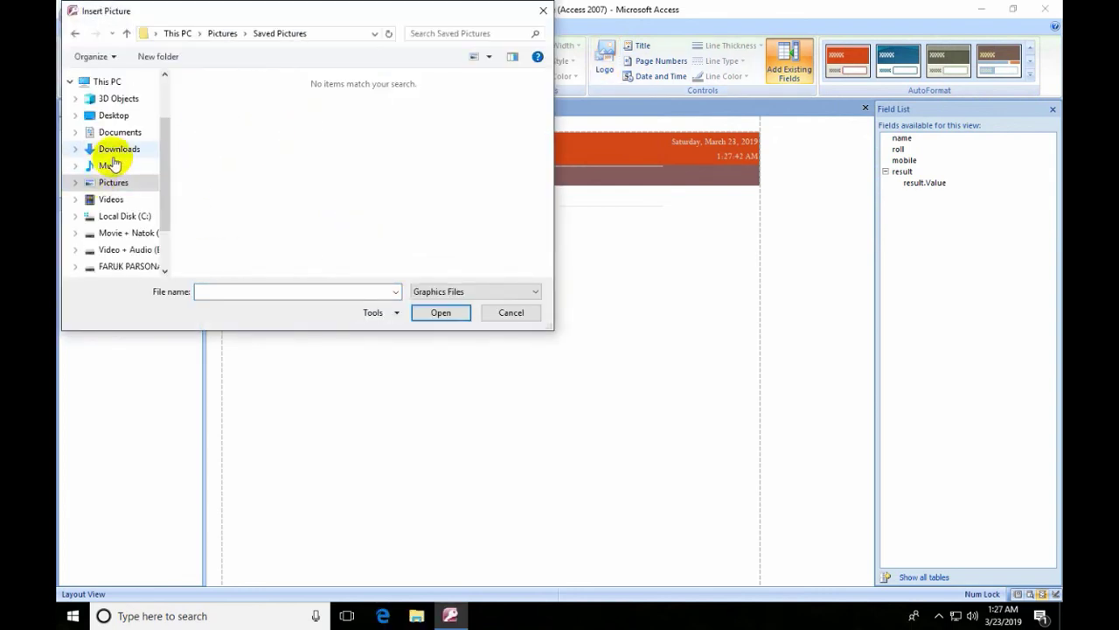
left_click(113, 115)
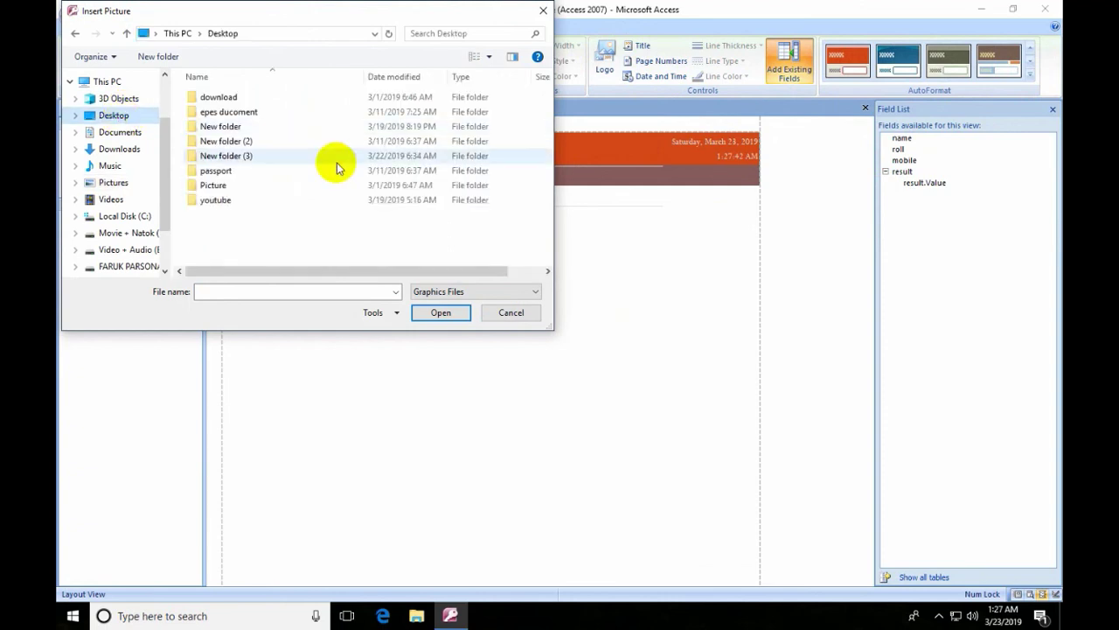
left_click(222, 203)
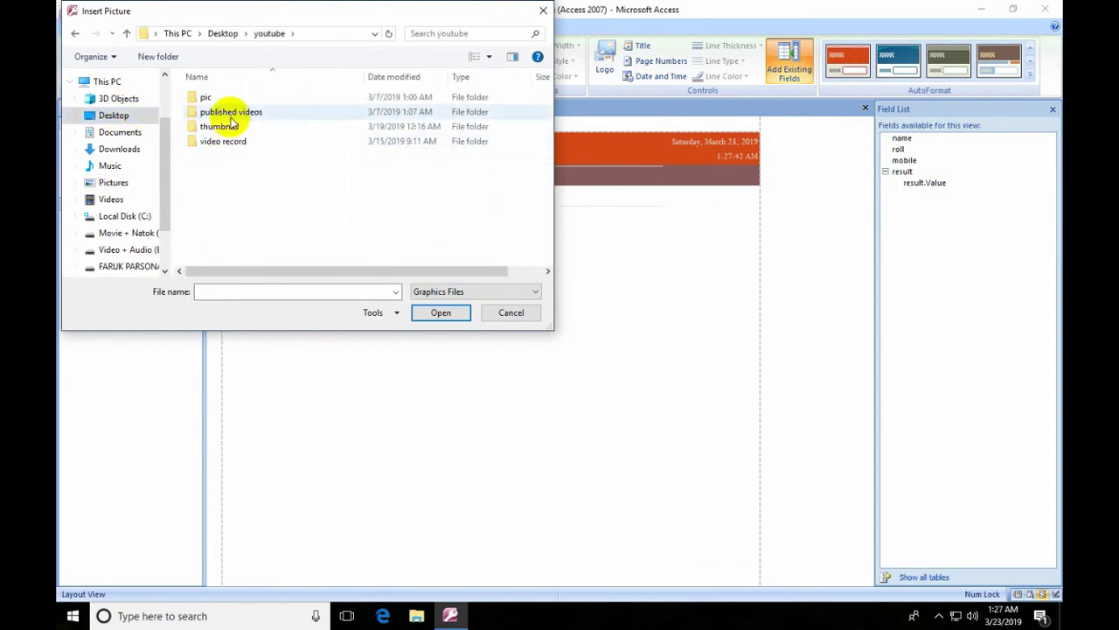
left_click(233, 129)
double_click(233, 130)
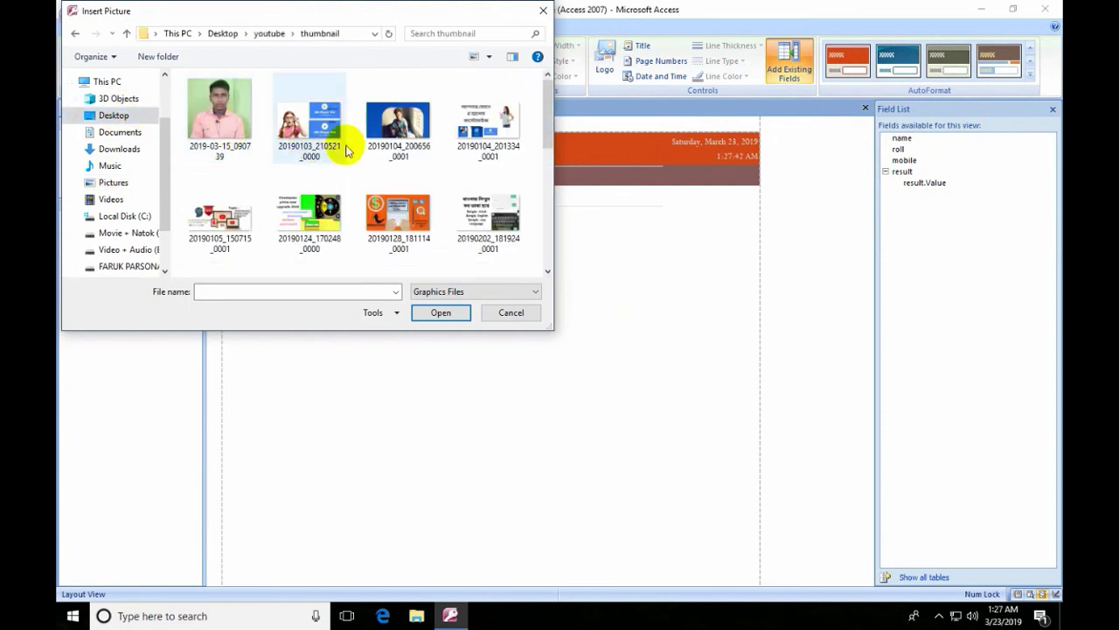
scroll(544, 113, "down", 1)
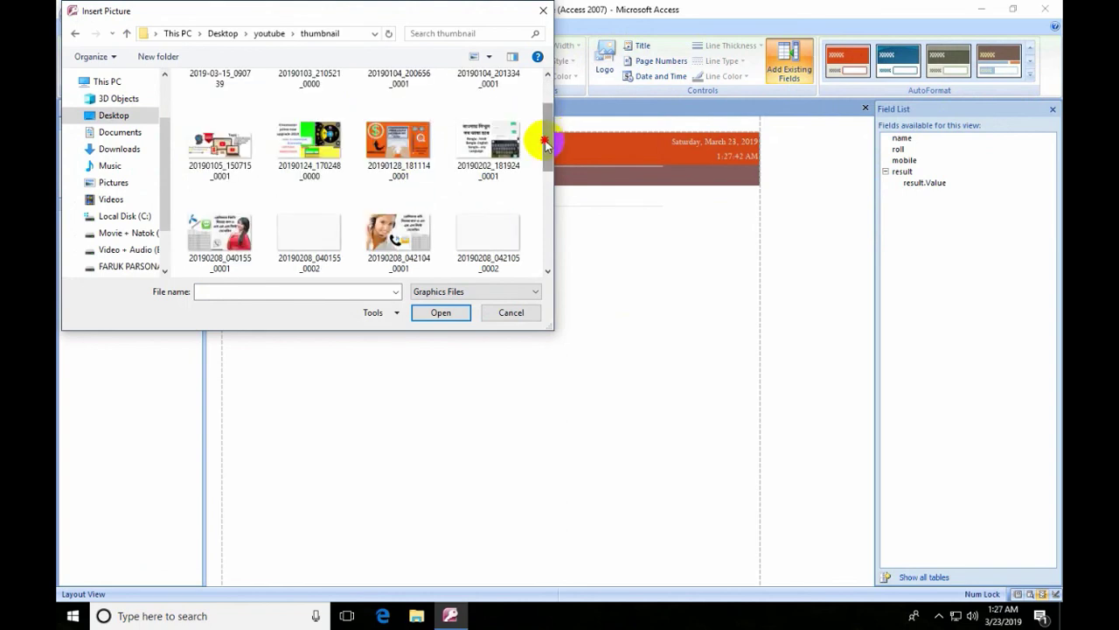
scroll(540, 123, "up", 1)
double_click(217, 105)
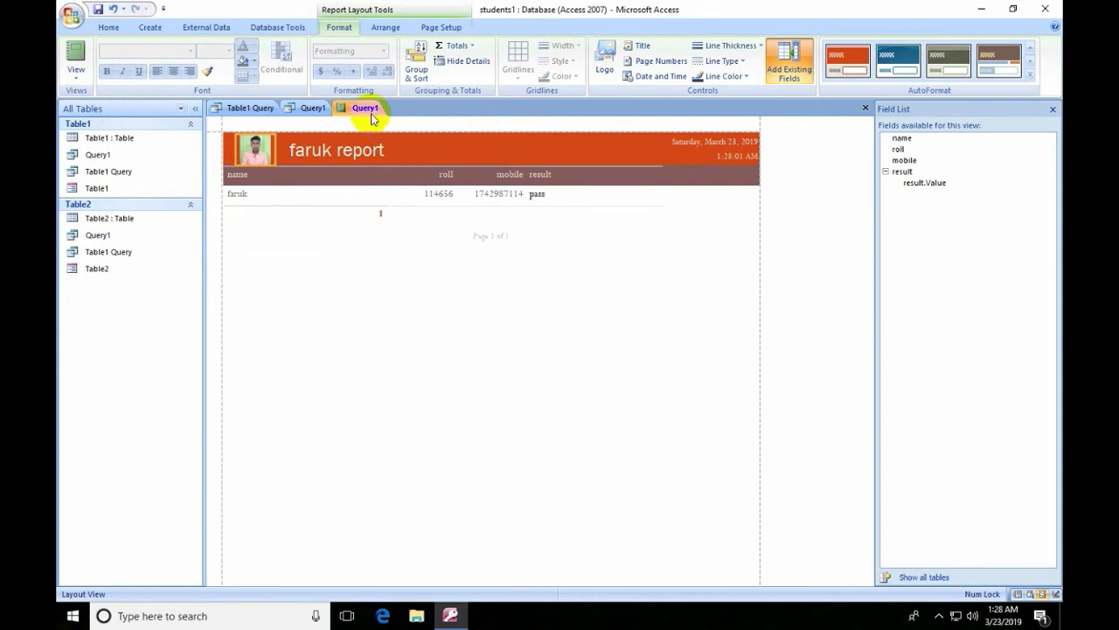
right_click(371, 110)
Show the report in Print Preview, then close all objects, saving the report as Query1.
left_click(411, 215)
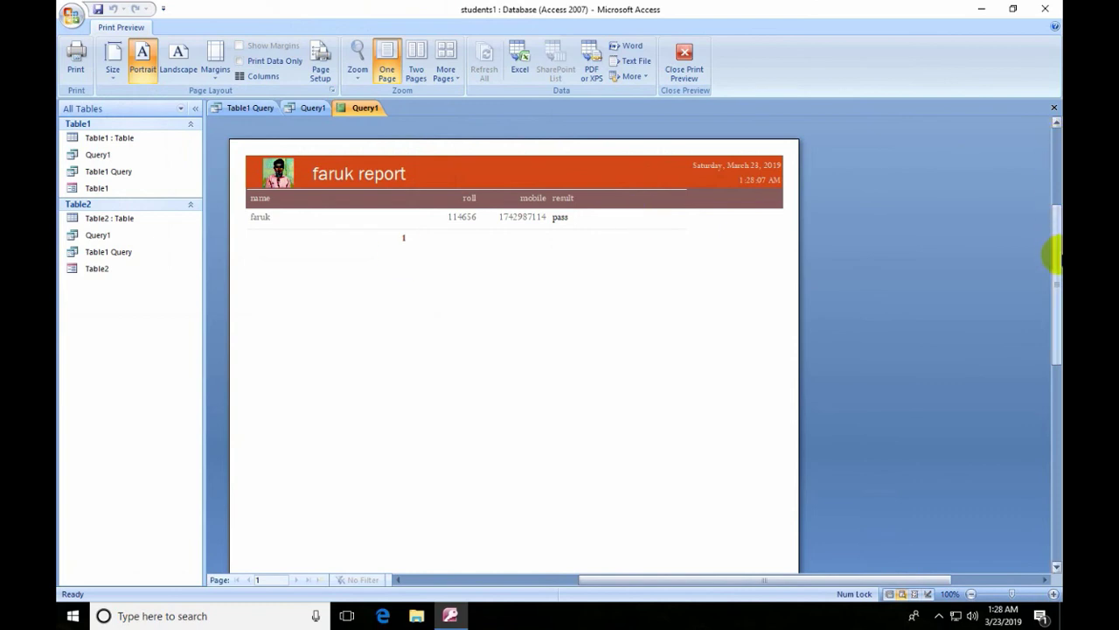
left_click_drag(1053, 144, 1055, 180)
right_click(367, 109)
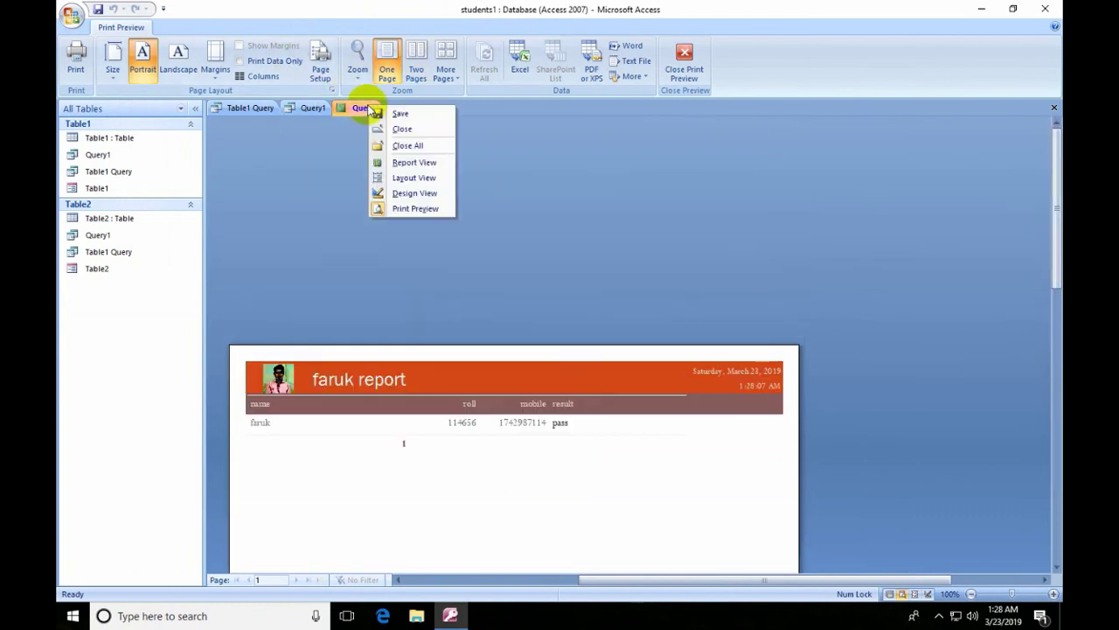
left_click(394, 149)
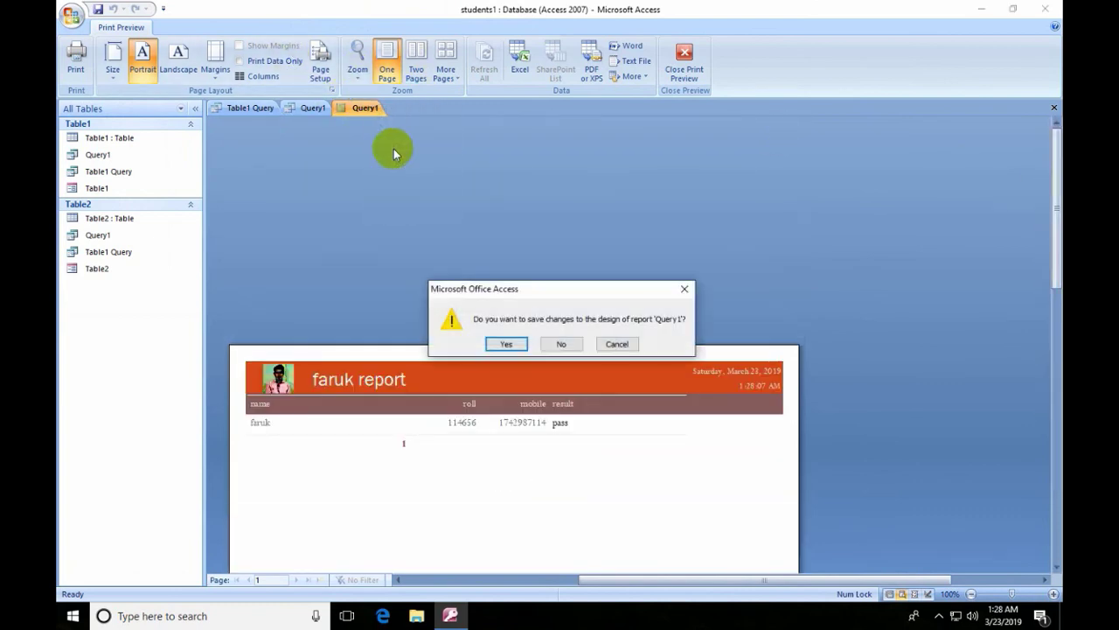
left_click(507, 344)
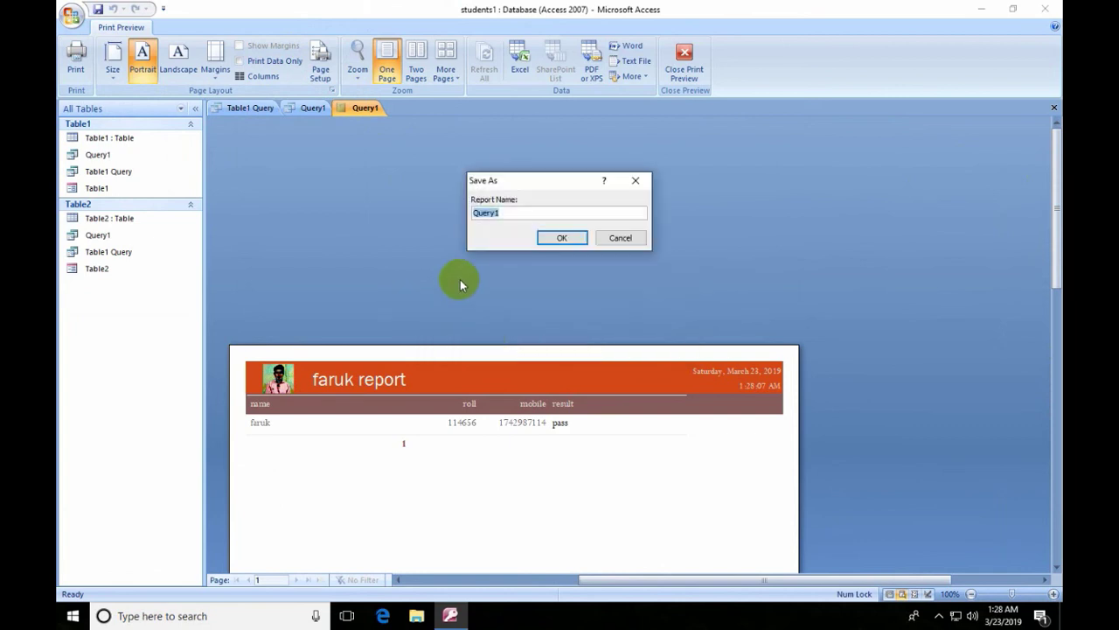
left_click(561, 238)
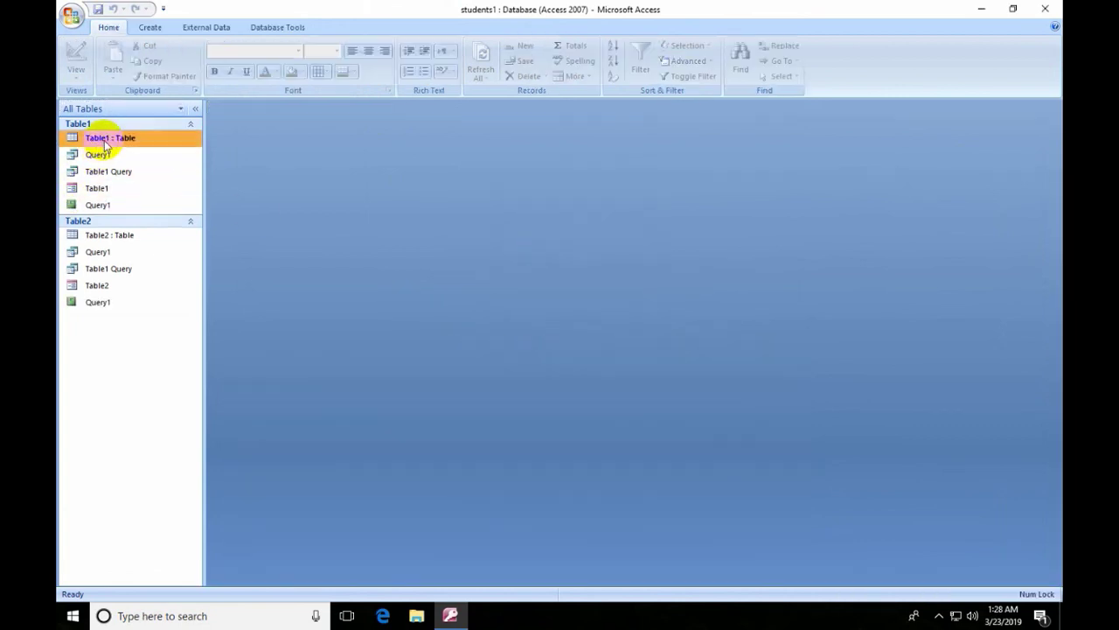
Reopen Table1, Query1, the Table2 form and the faruk report, return to Table1, and minimize Access.
double_click(145, 137)
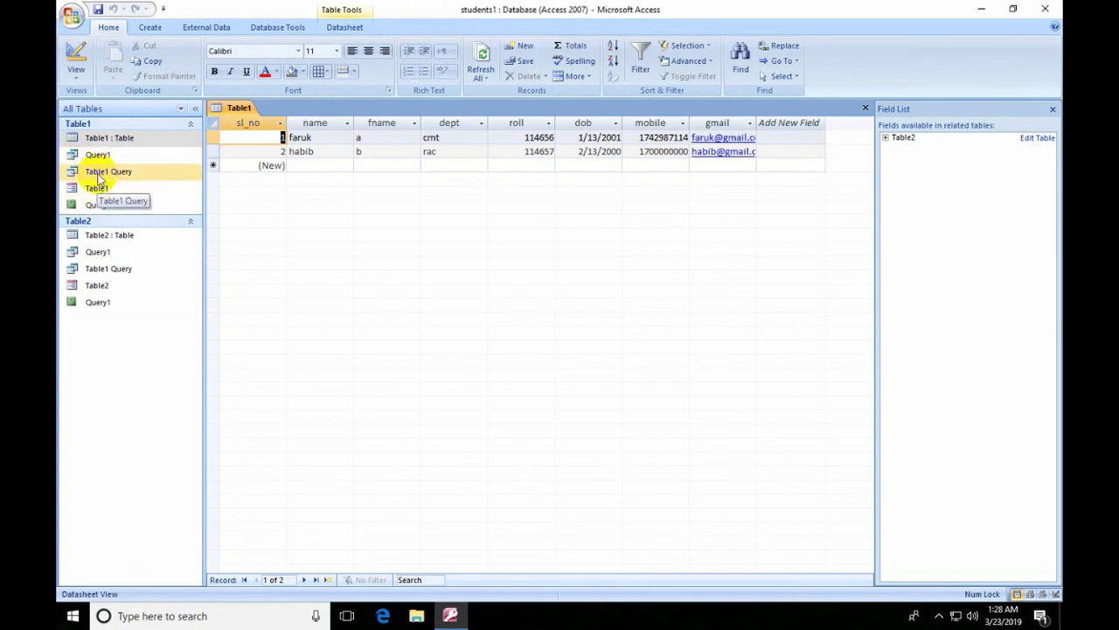
left_click(104, 157)
double_click(105, 156)
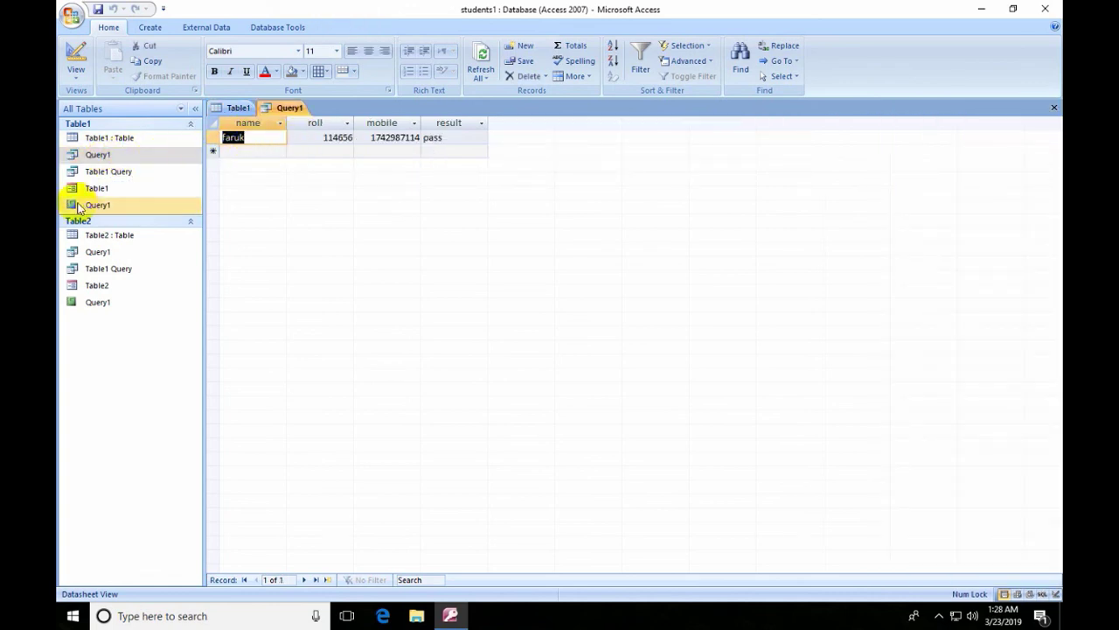
left_click(98, 285)
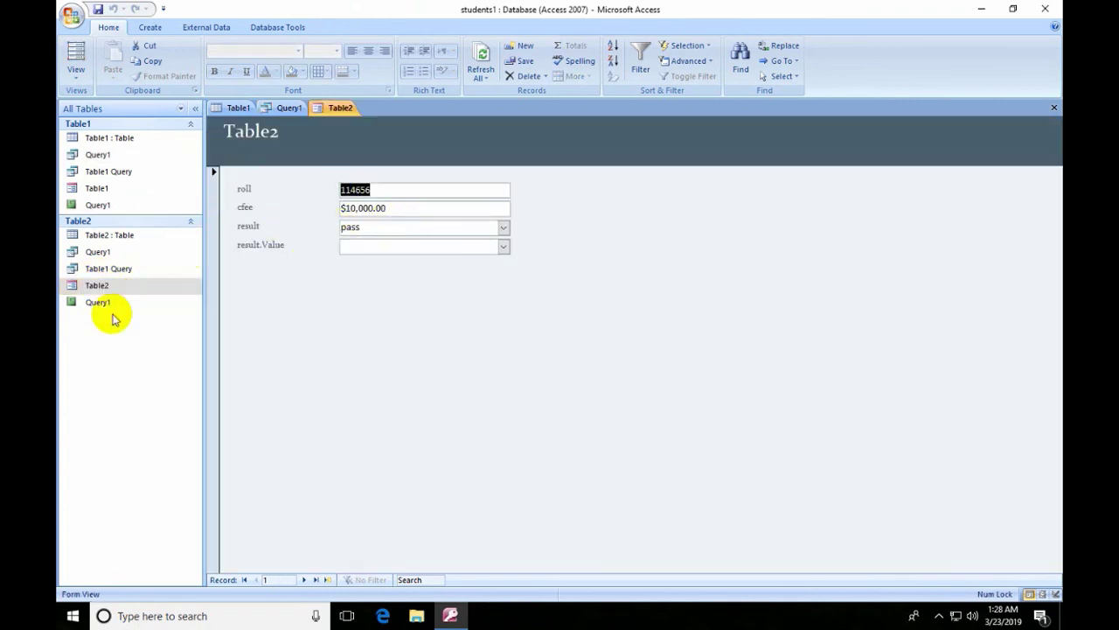
left_click(105, 303)
double_click(105, 304)
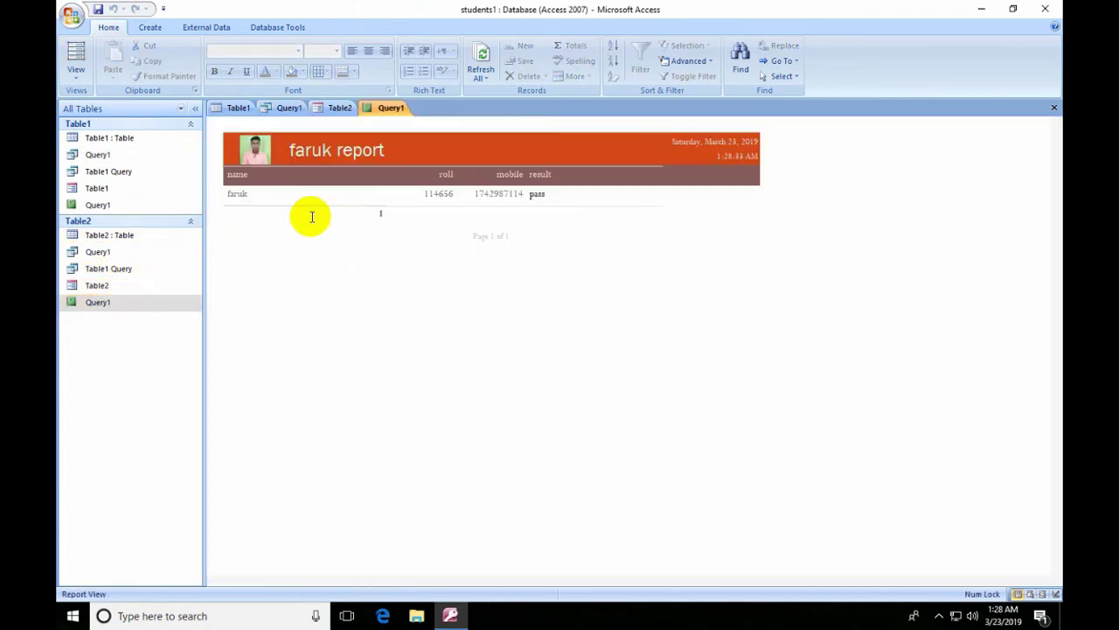
left_click(336, 107)
left_click(280, 107)
left_click(234, 107)
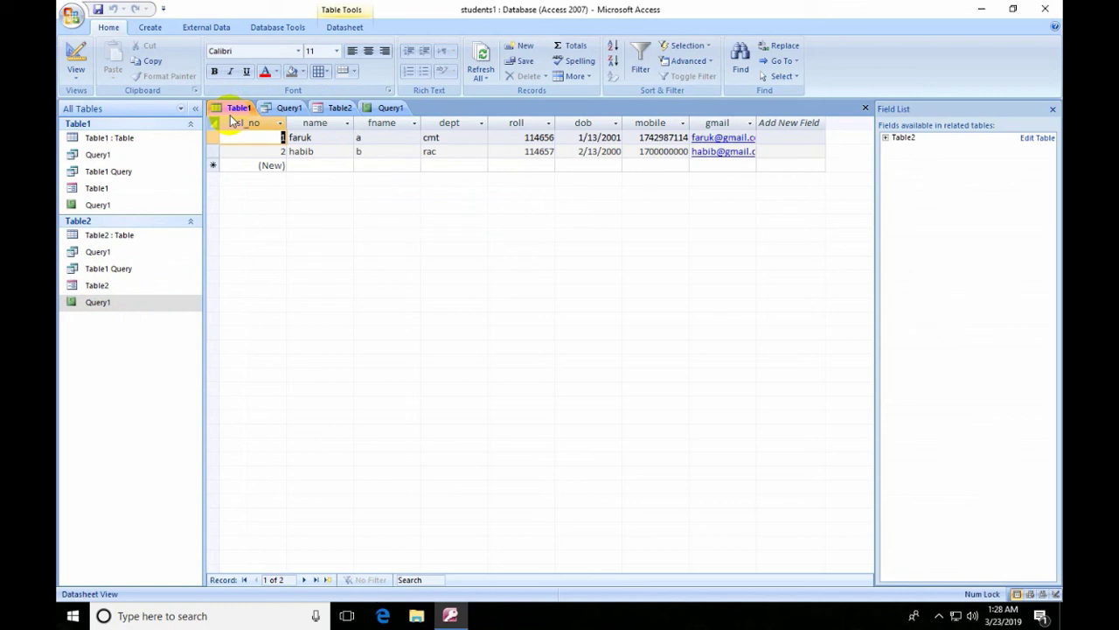
left_click(981, 9)
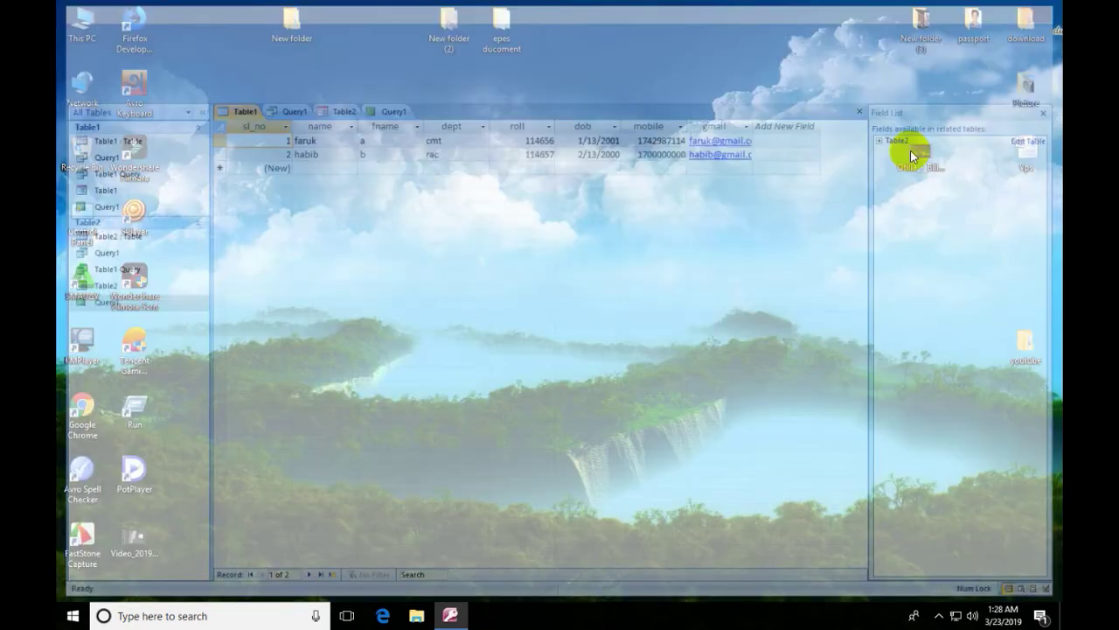